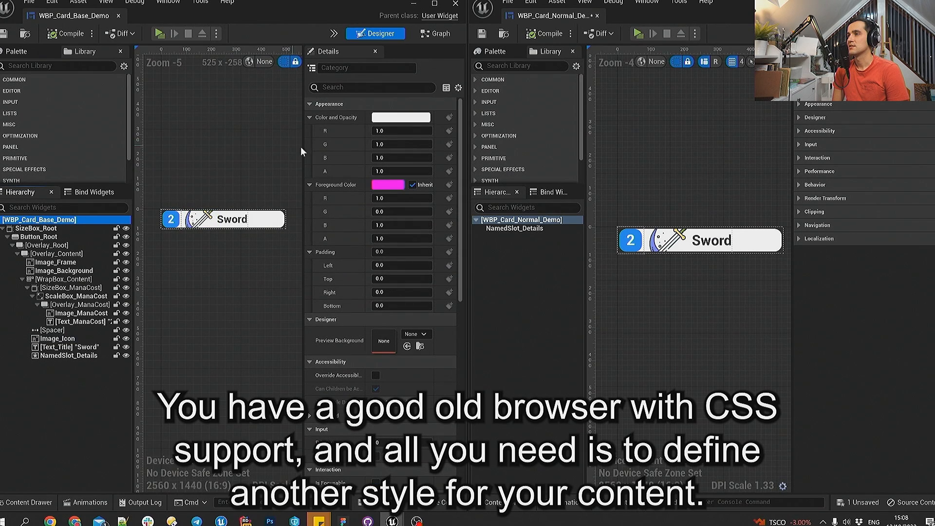
# - Collapse all property categories of the WBP_Card_Base_Demo root widget, including Appearance's color, foreground and padding groups
pyautogui.click(309, 117)
pyautogui.click(309, 131)
pyautogui.click(309, 144)
pyautogui.click(309, 157)
pyautogui.click(310, 171)
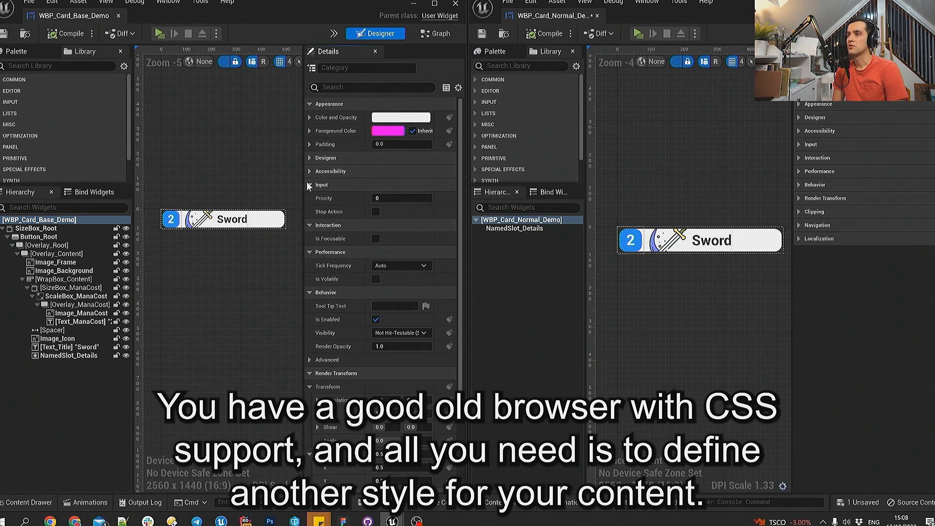
pyautogui.click(309, 184)
pyautogui.click(309, 198)
pyautogui.click(309, 211)
pyautogui.click(309, 225)
pyautogui.click(309, 238)
pyautogui.click(308, 252)
pyautogui.click(309, 265)
# - On SizeBox_Root of the base card, enable the width override and set the height override to 768
pyautogui.click(36, 228)
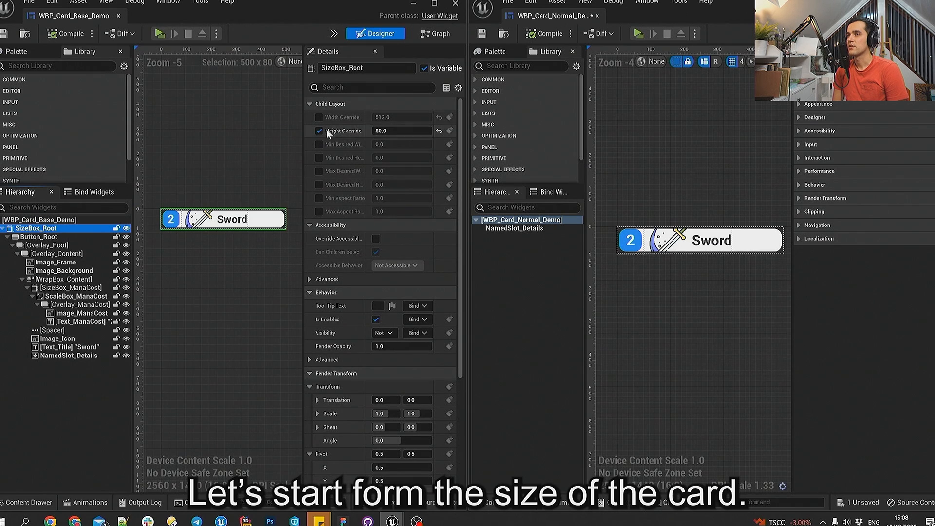
pyautogui.click(319, 116)
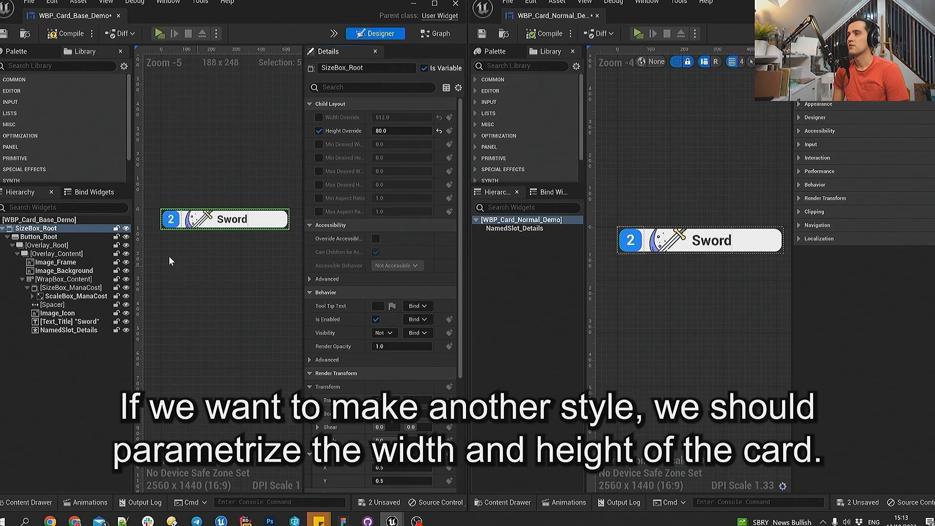
pyautogui.click(320, 117)
pyautogui.click(385, 131)
pyautogui.write('768')
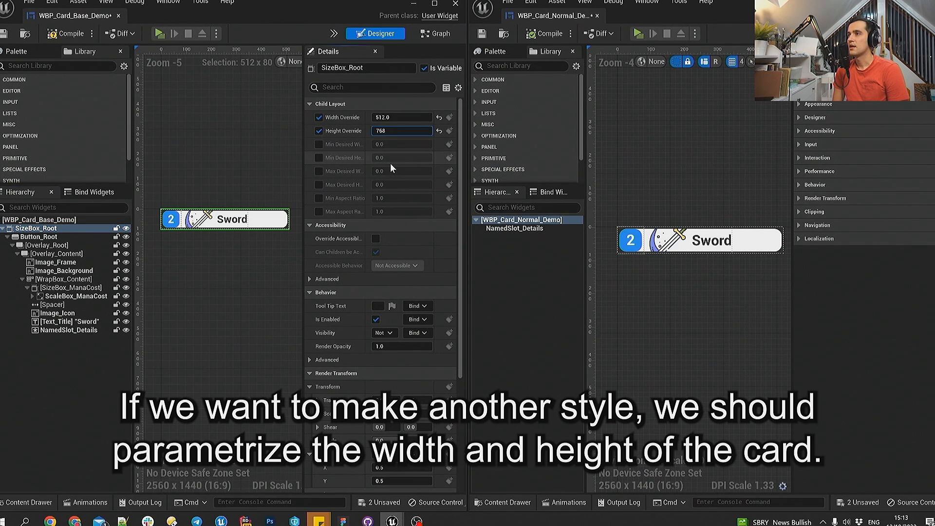
pyautogui.press('Return')
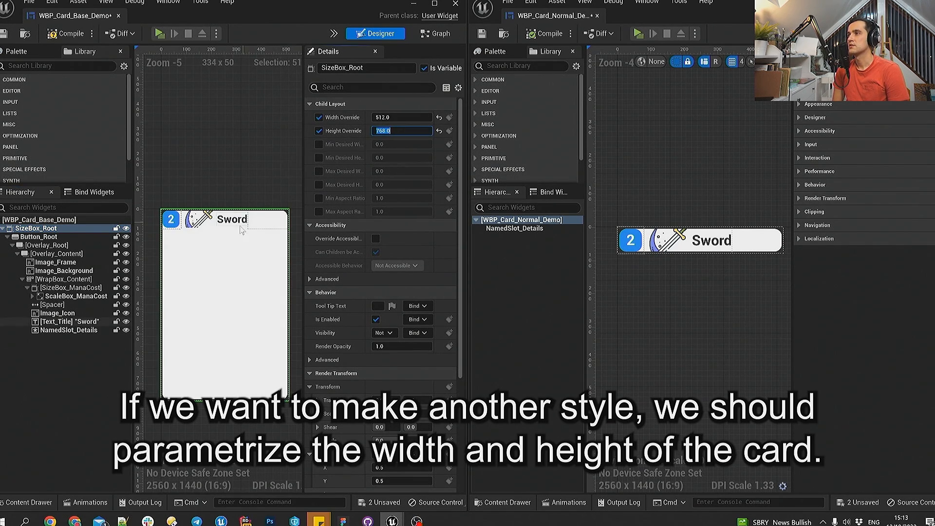
# - Add an Event Pre Construct node to the base card's event graph
pyautogui.click(435, 33)
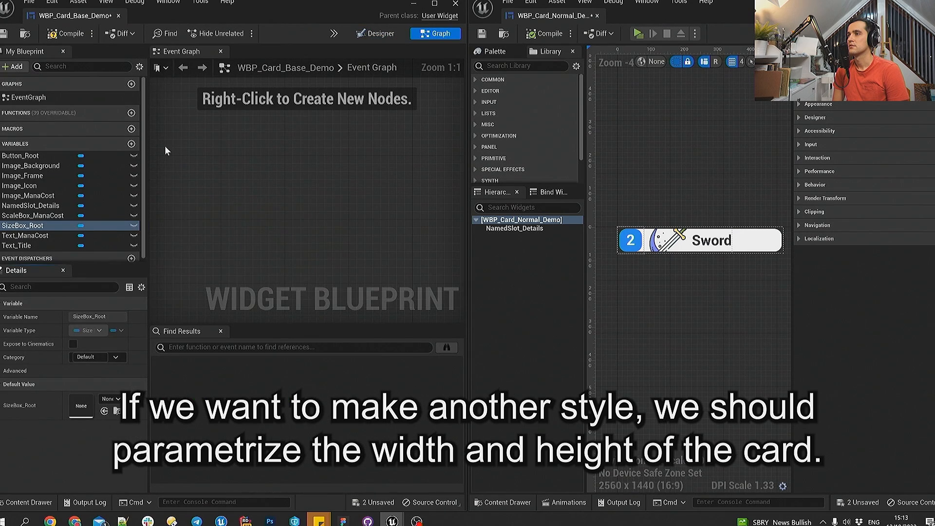
pyautogui.rightClick(184, 234)
pyautogui.write('pre')
pyautogui.press('Return')
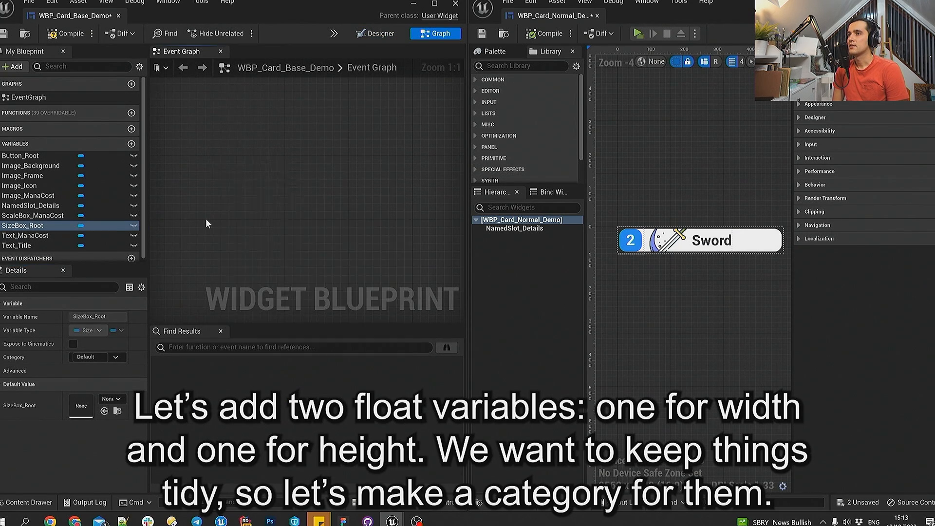
pyautogui.scroll(-2, 300, 225)
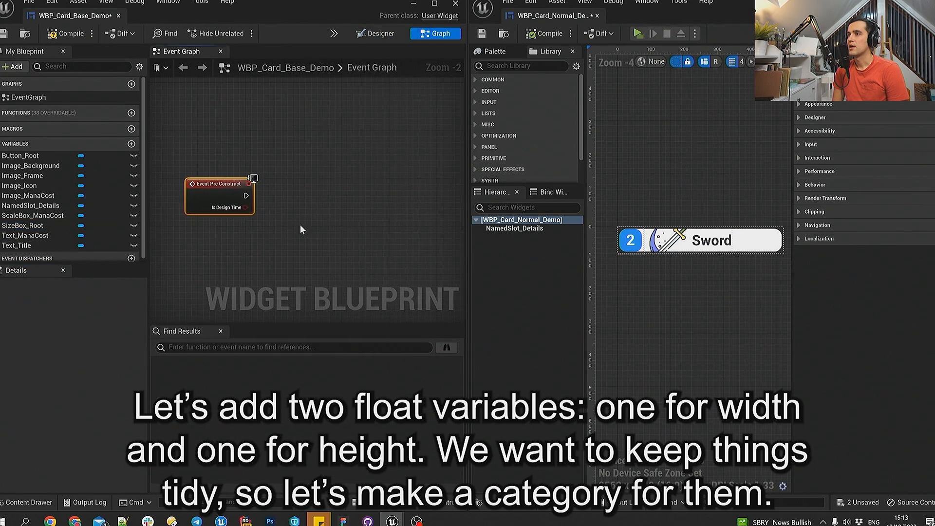
# - Create a Float variable named CardWidth in the Card|Size category
pyautogui.click(131, 145)
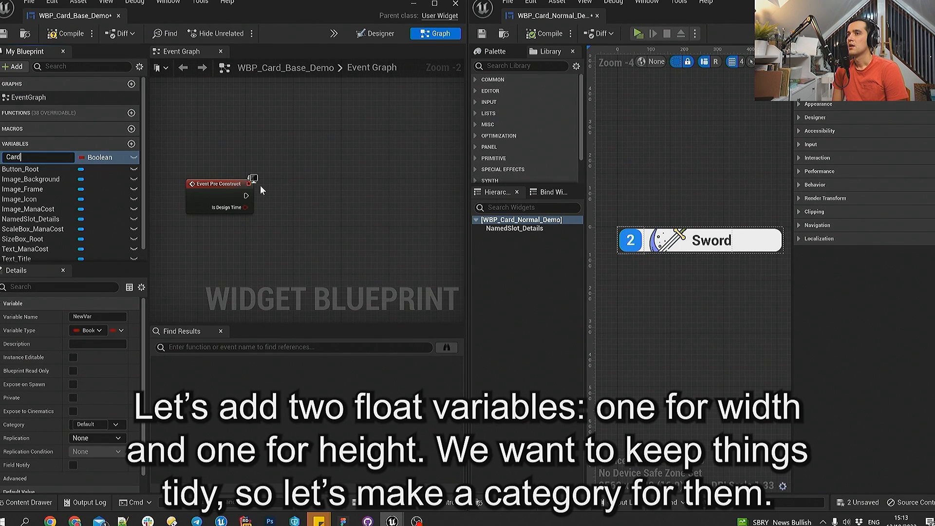
pyautogui.write('CardWidth')
pyautogui.press('Return')
pyautogui.click(100, 157)
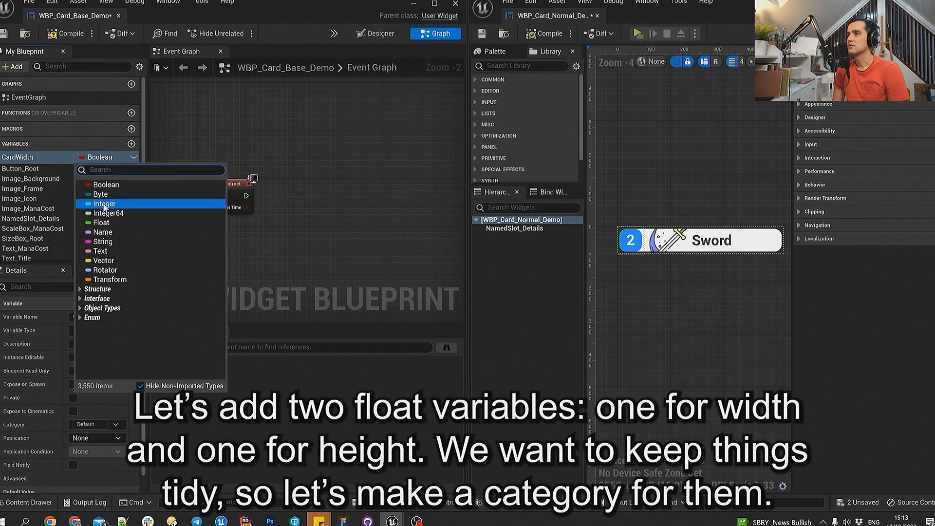
pyautogui.click(104, 226)
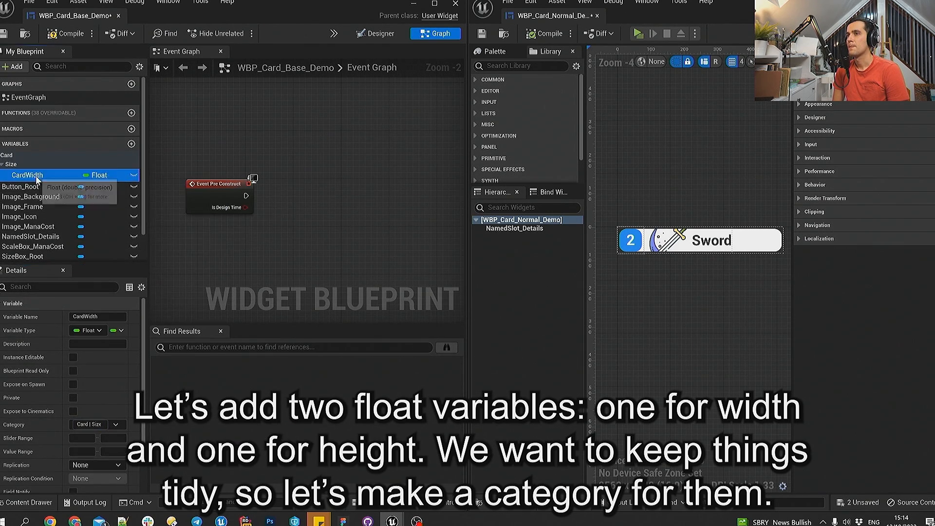
# - Duplicate the CardWidth variable and name the copy CardHeight
pyautogui.hotkey('ctrl', 'd')
pyautogui.write('CardHeight')
pyautogui.press('Return')
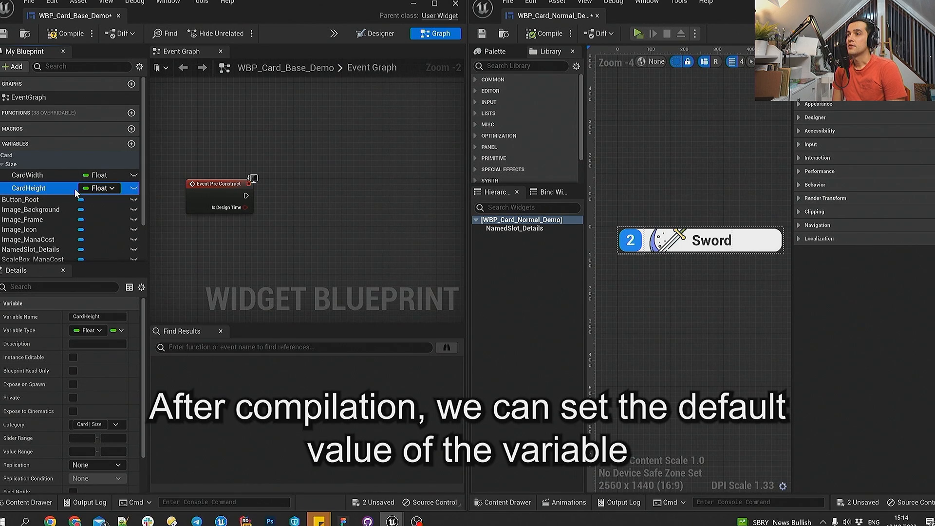
# - Compile the base card and set the default values to 512 for CardWidth and 256 for CardHeight
pyautogui.click(34, 175)
pyautogui.scroll(-2, 64, 404)
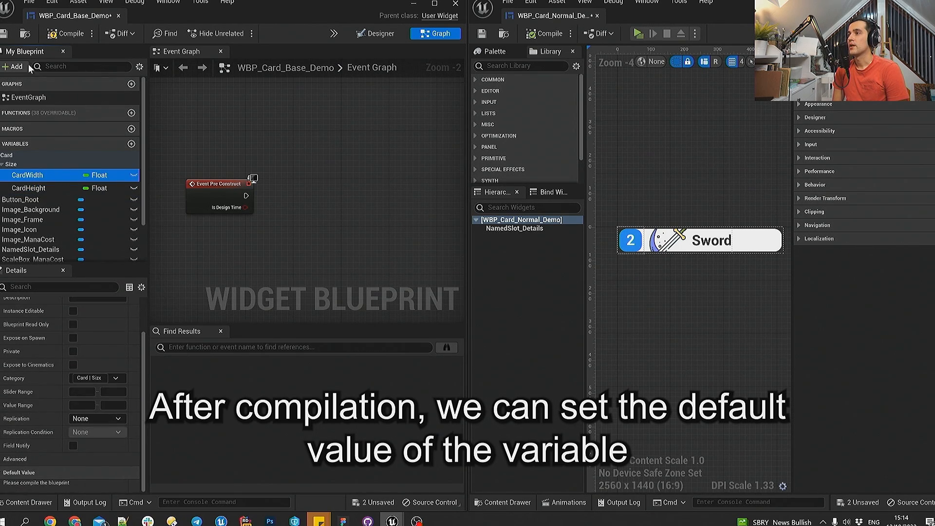
pyautogui.hotkey('ctrl', 's')
pyautogui.click(34, 188)
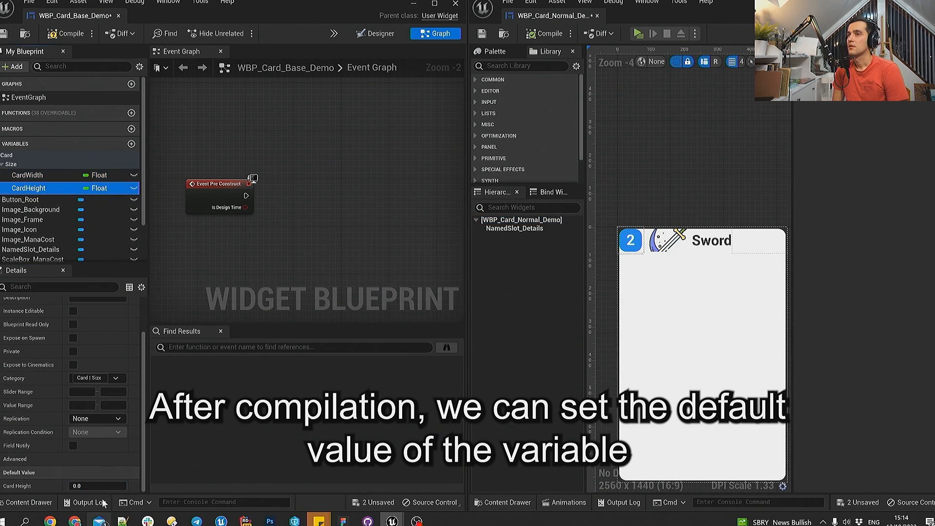
pyautogui.click(105, 484)
pyautogui.write('256')
pyautogui.press('Return')
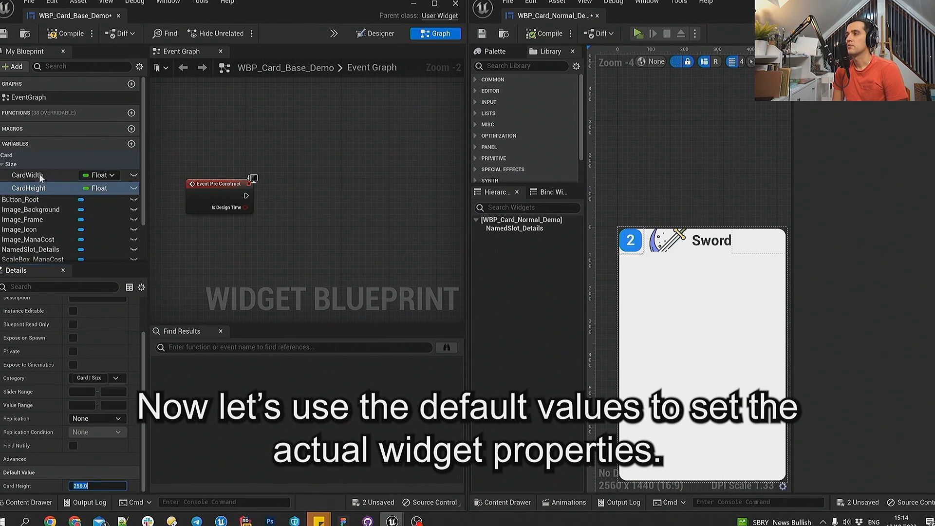
# - Place getter nodes for CardWidth and CardHeight in the event graph near Event Pre Construct
pyautogui.moveTo(38, 174); pyautogui.dragTo(363, 246)
pyautogui.click(302, 247)
pyautogui.click(385, 248)
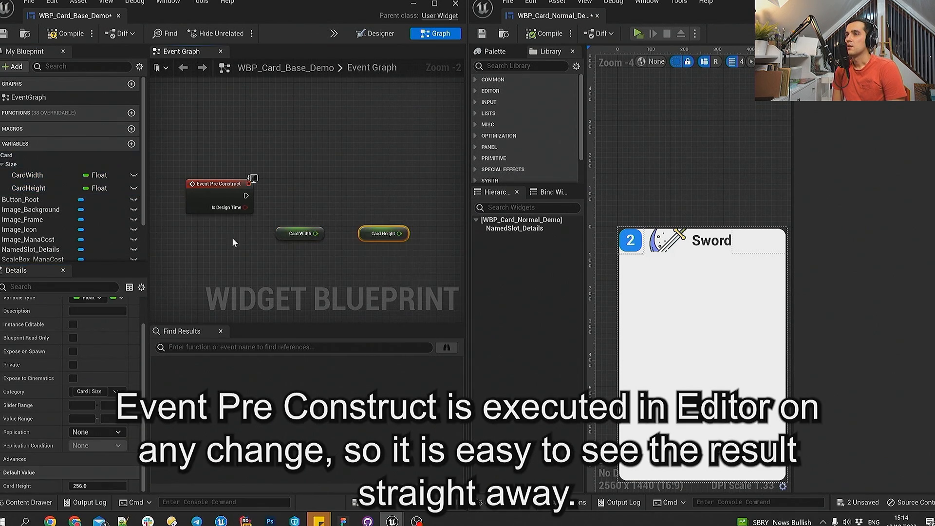
# - Add a Set Width Override call on SizeBox_Root, run it from Event Pre Construct, and feed it Card Width
pyautogui.scroll(-3, 65, 206)
pyautogui.click(380, 33)
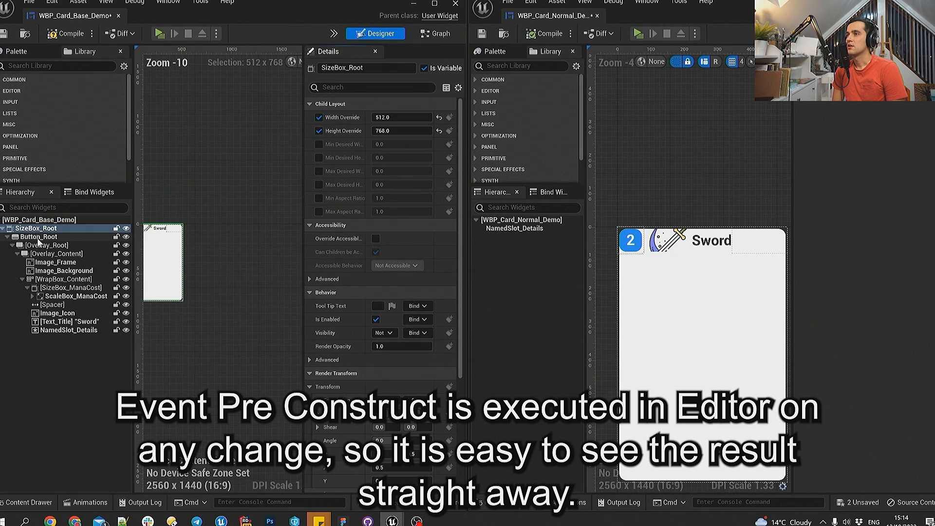
pyautogui.click(436, 33)
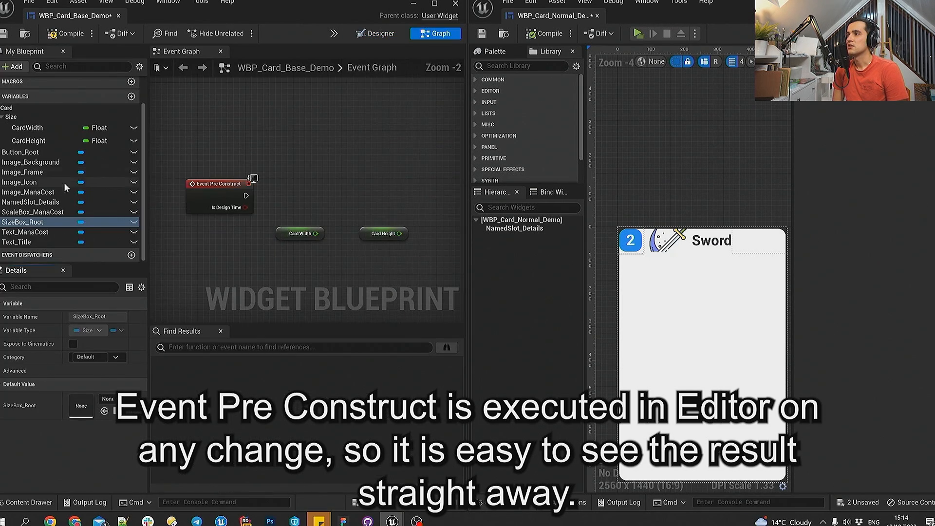
pyautogui.keyDown('ctrl'); pyautogui.moveTo(295, 193); pyautogui.dragTo(330, 201); pyautogui.keyUp('ctrl')
pyautogui.write('set width')
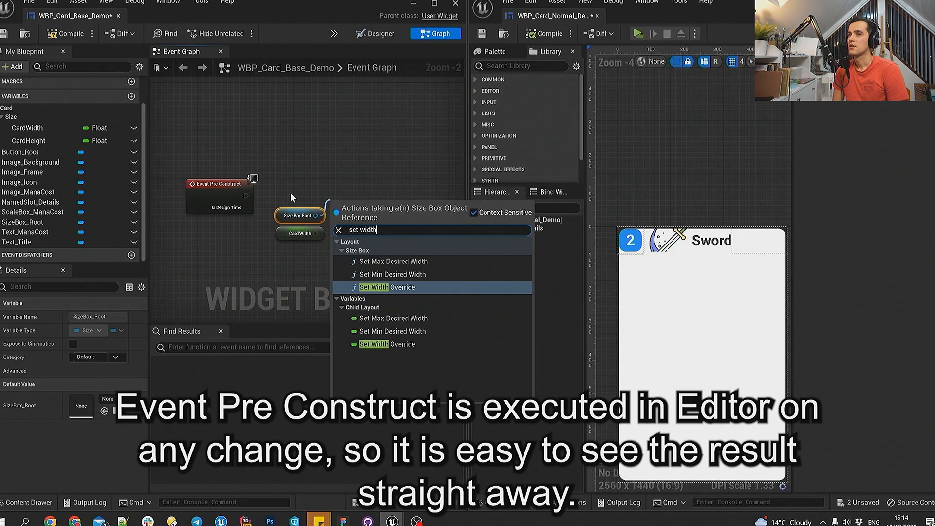
pyautogui.press('Return')
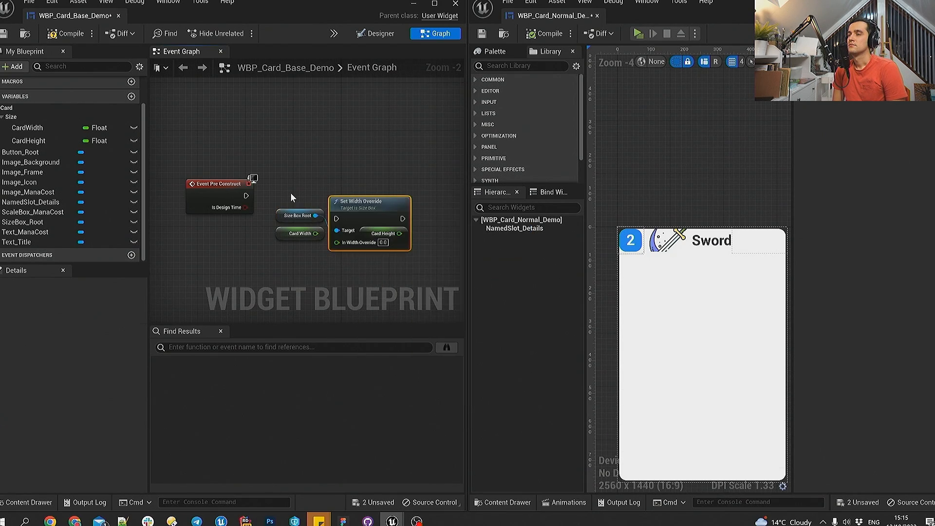
pyautogui.moveTo(316, 233); pyautogui.dragTo(349, 218)
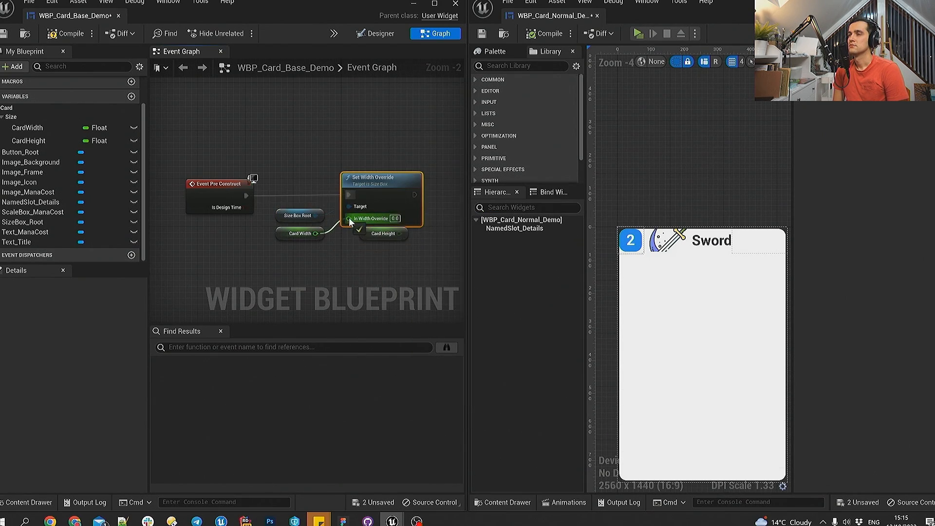
# - Duplicate the Size Box Root reference and chain a Set Height Override call after the width override, fed by Card Height
pyautogui.moveTo(373, 255); pyautogui.dragTo(298, 240, button='right')
pyautogui.moveTo(305, 219); pyautogui.dragTo(370, 230)
pyautogui.click(214, 196)
pyautogui.hotkey('ctrl', 'd')
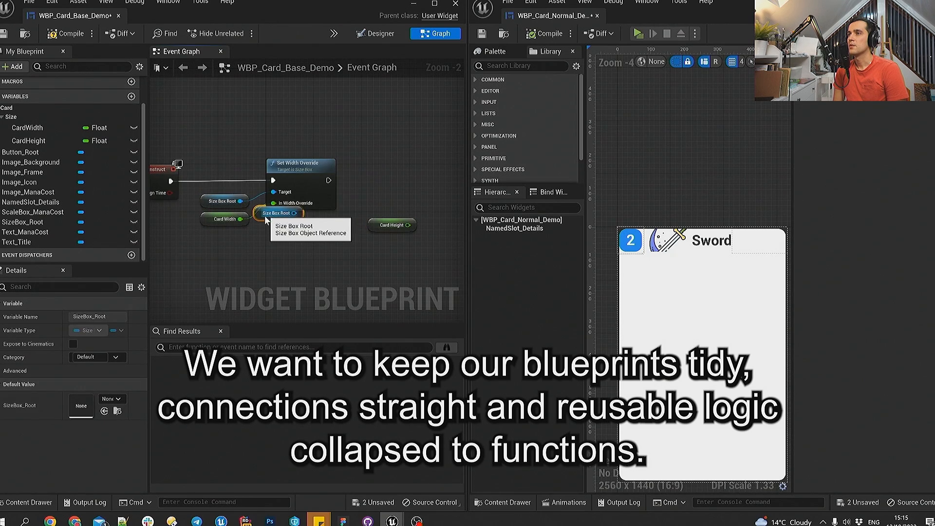
pyautogui.moveTo(261, 215); pyautogui.dragTo(371, 213)
pyautogui.moveTo(370, 234); pyautogui.dragTo(338, 231, button='right')
pyautogui.moveTo(374, 203); pyautogui.dragTo(400, 176)
pyautogui.write('height')
pyautogui.press('Return')
pyautogui.moveTo(388, 212)
pyautogui.mouseDown(button='right')
pyautogui.moveTo(361, 201)
pyautogui.moveTo(389, 226)
pyautogui.mouseUp(button='right')
pyautogui.scroll(-2, 358, 237)
pyautogui.rightClick(336, 243)
# - Collapse the width and height override nodes with their inputs into a function named UpdateCardSize
pyautogui.moveTo(256, 147); pyautogui.dragTo(454, 250)
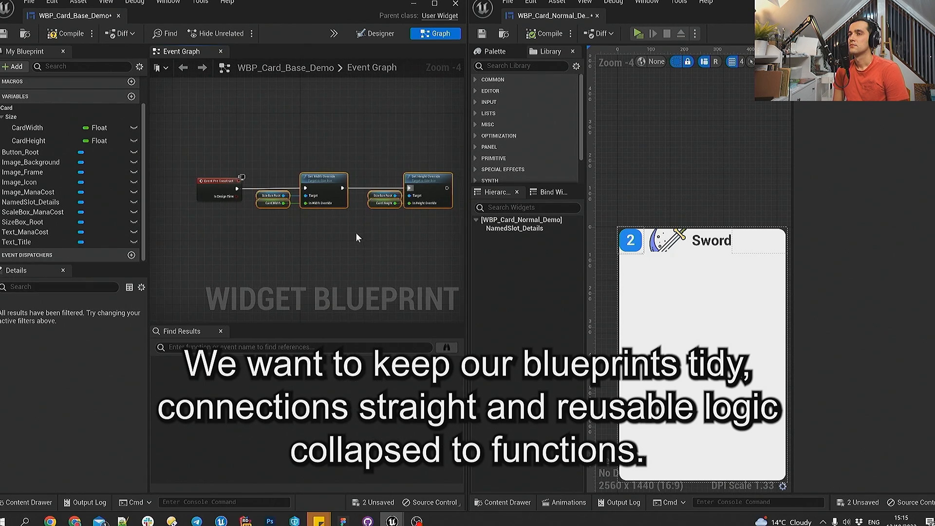
pyautogui.rightClick(427, 185)
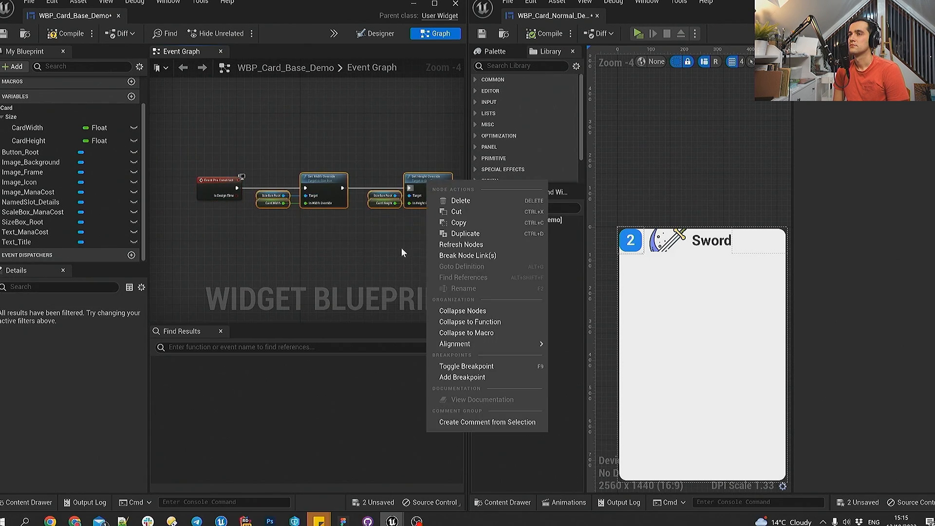
pyautogui.click(485, 323)
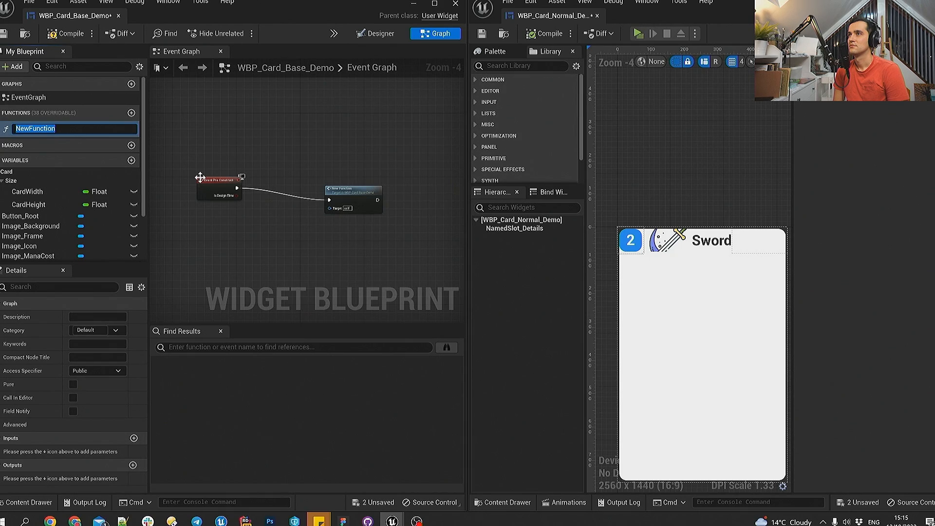
pyautogui.write('UpdateCardSize')
pyautogui.press('Return')
# - Set the default value of the base card's CardHeight variable to 80
pyautogui.click(42, 188)
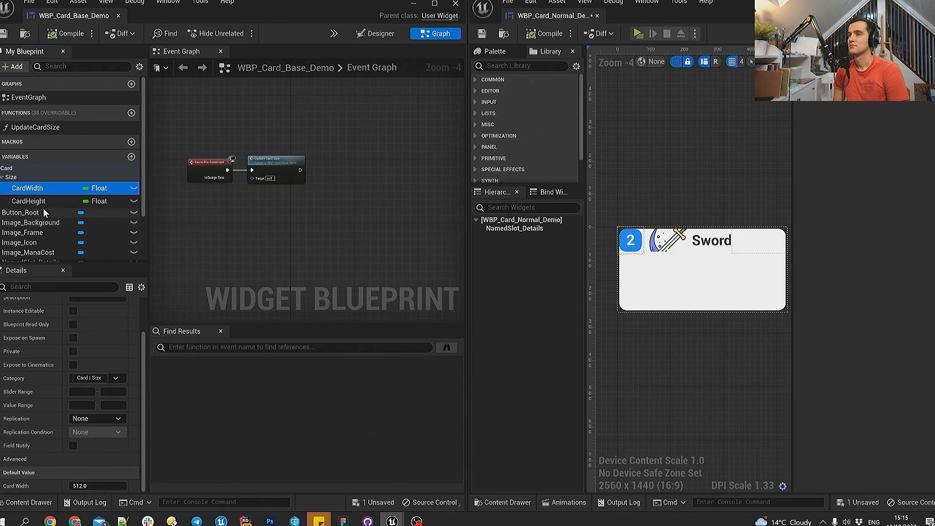
pyautogui.click(42, 201)
pyautogui.click(109, 483)
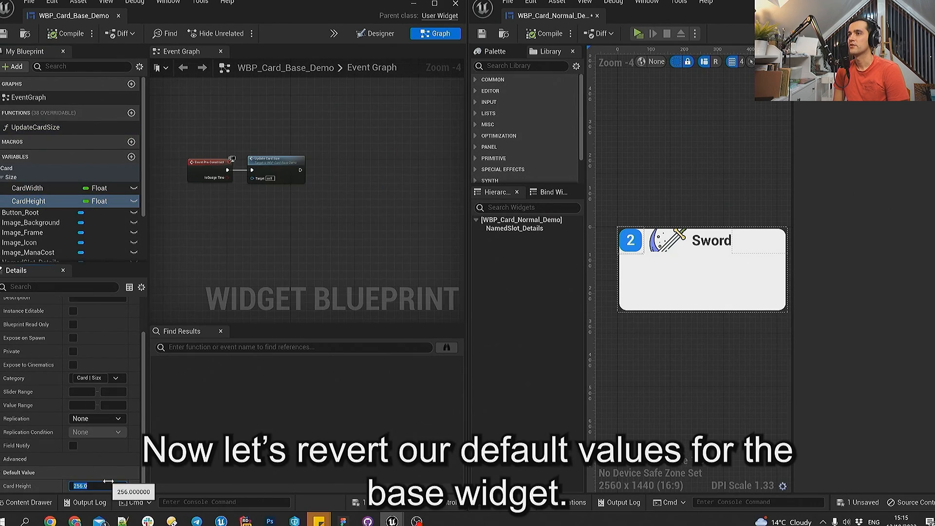
pyautogui.write('80')
pyautogui.press('Return')
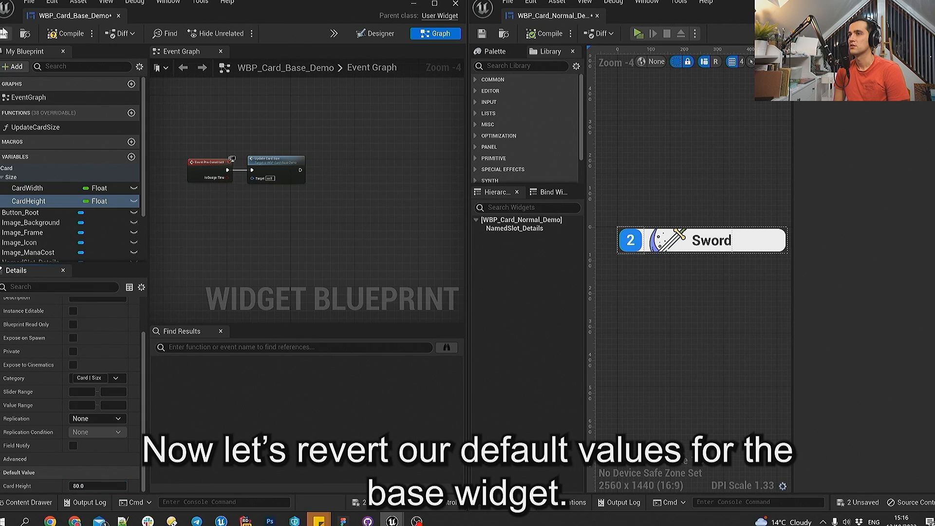
# - Set the Card Height of the WBP_Card_Normal_Demo root widget to 768, and save and compile that blueprint
pyautogui.click(535, 222)
pyautogui.click(882, 145)
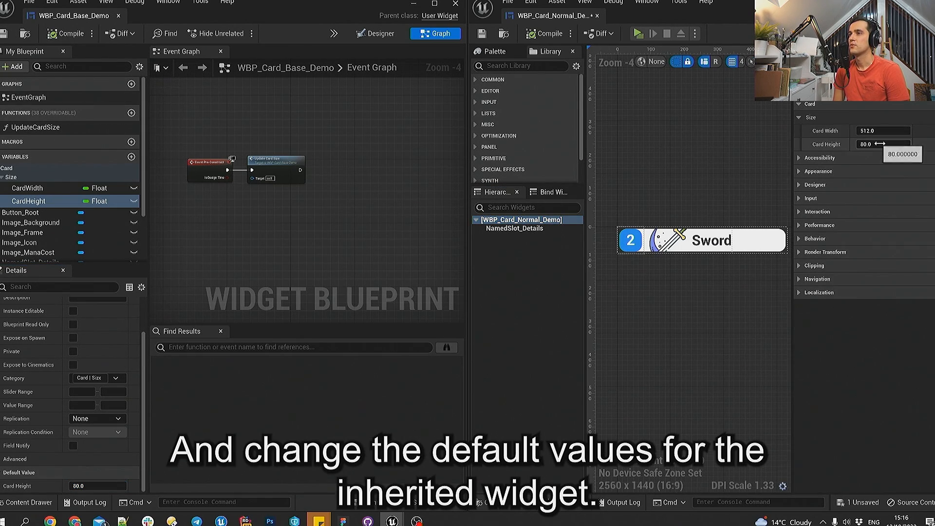
pyautogui.write('768')
pyautogui.press('Return')
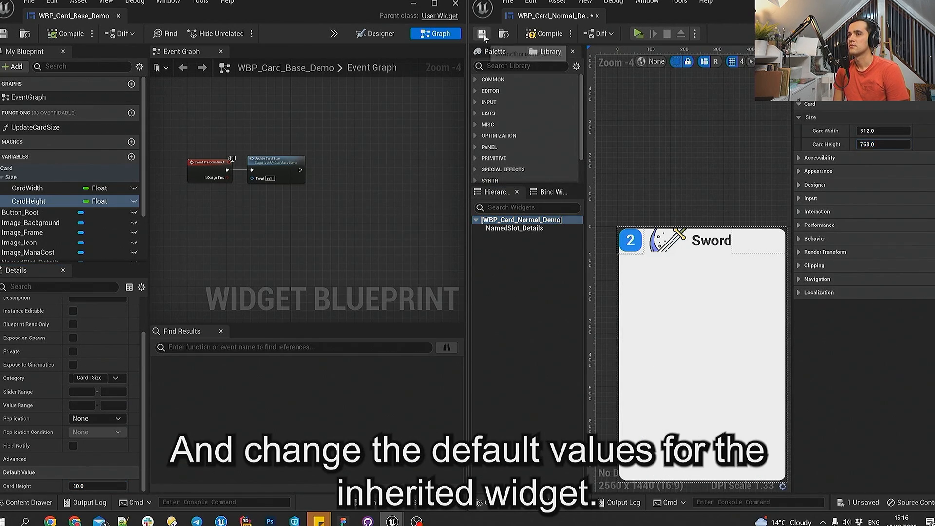
pyautogui.click(482, 34)
pyautogui.click(535, 34)
# - In the base card's designer view, set the height override of SizeBox_Root to 768
pyautogui.moveTo(291, 130); pyautogui.dragTo(333, 151, button='right')
pyautogui.click(377, 33)
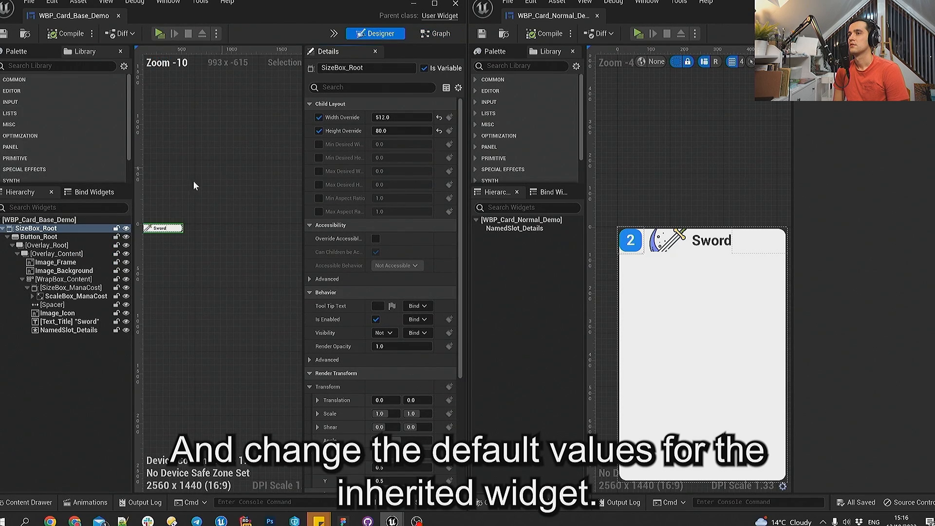
pyautogui.scroll(5, 257, 209)
pyautogui.click(397, 131)
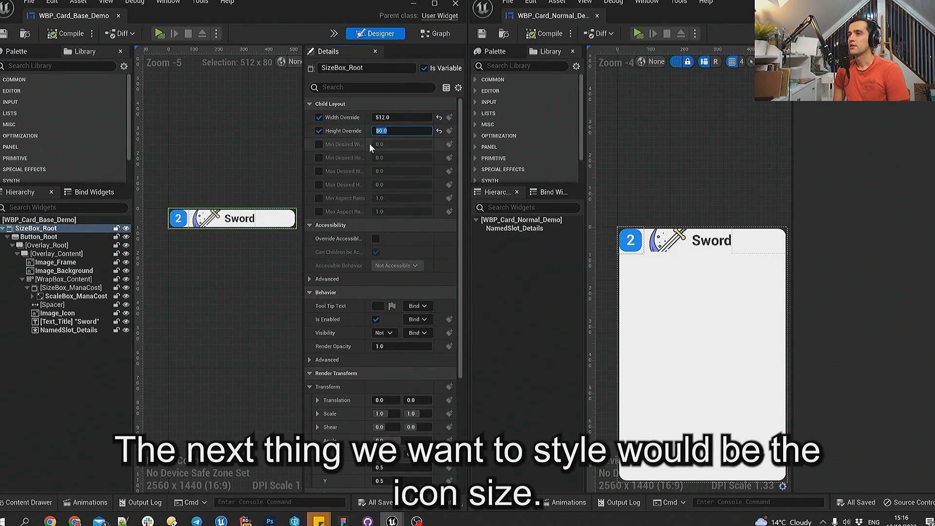
pyautogui.write('768')
pyautogui.press('Return')
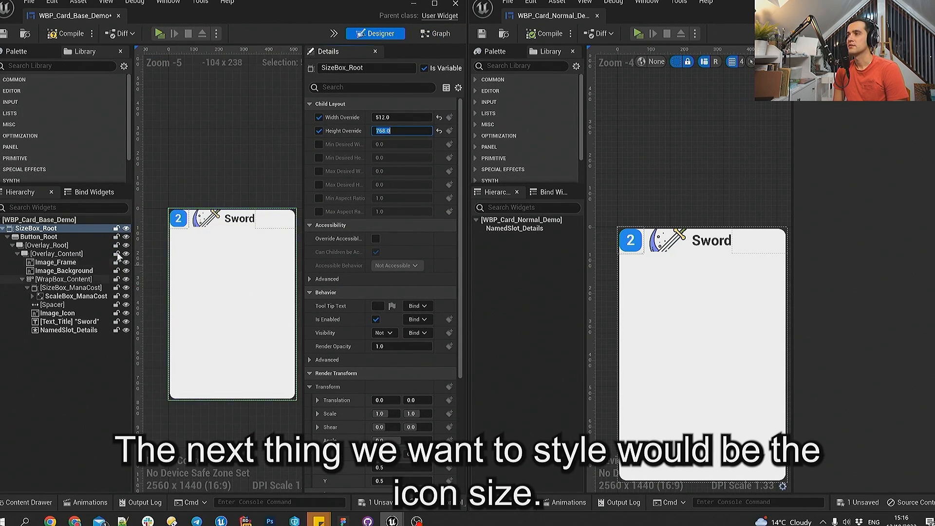
# - Set the image size of Image_Icon in the base card to 512 by 512
pyautogui.click(58, 313)
pyautogui.click(383, 254)
pyautogui.write('512')
pyautogui.press('Tab')
pyautogui.write('5')
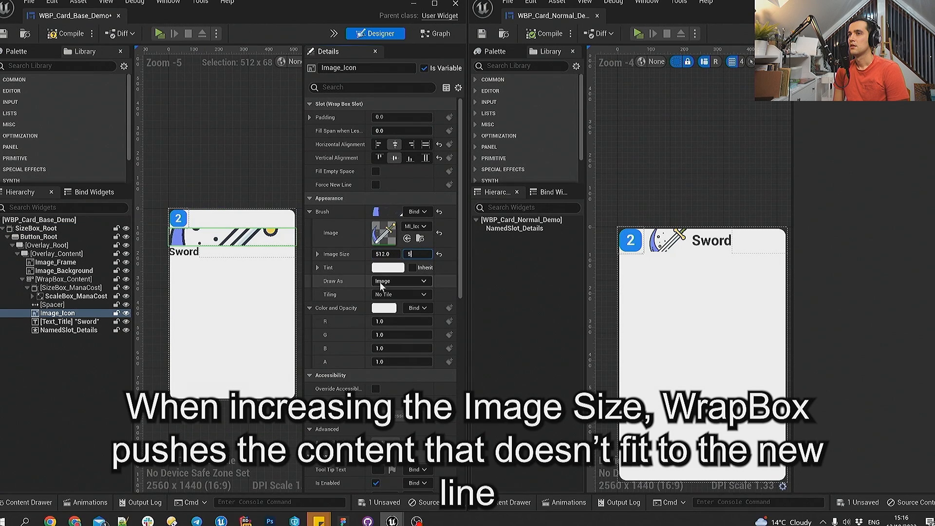
pyautogui.write('12')
pyautogui.press('Return')
pyautogui.moveTo(232, 160); pyautogui.dragTo(228, 132, button='right')
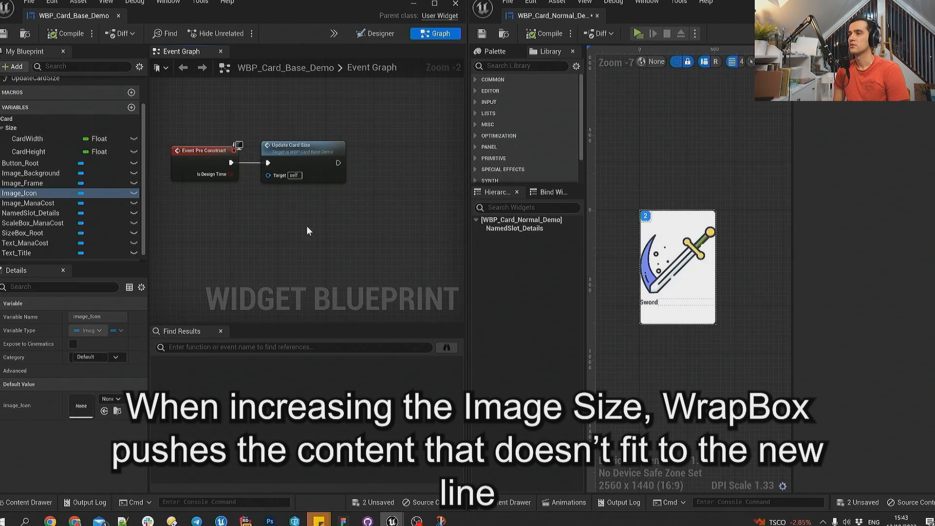
# - Add an IconBrush variable of type Slate Brush to the base card blueprint, in the category Card | Icon
pyautogui.moveTo(307, 230); pyautogui.dragTo(266, 223, button='right')
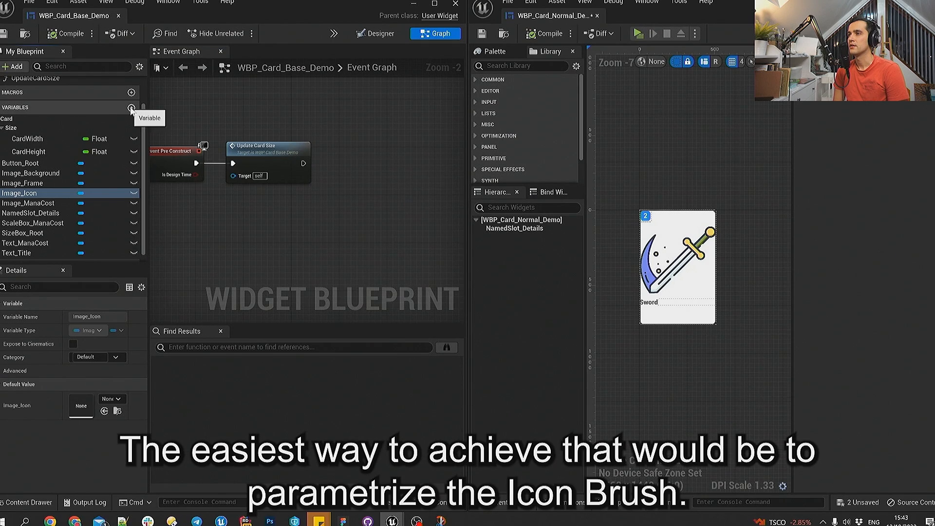
pyautogui.click(131, 107)
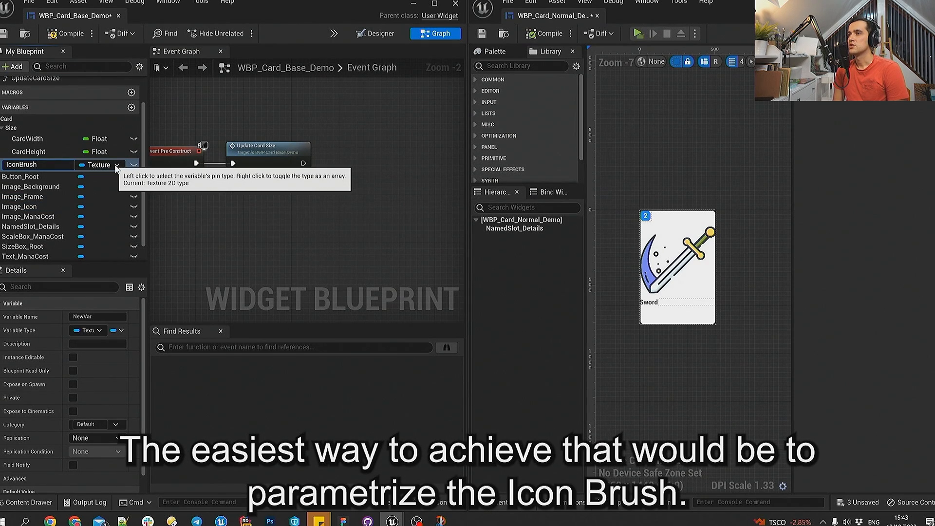
pyautogui.click(107, 164)
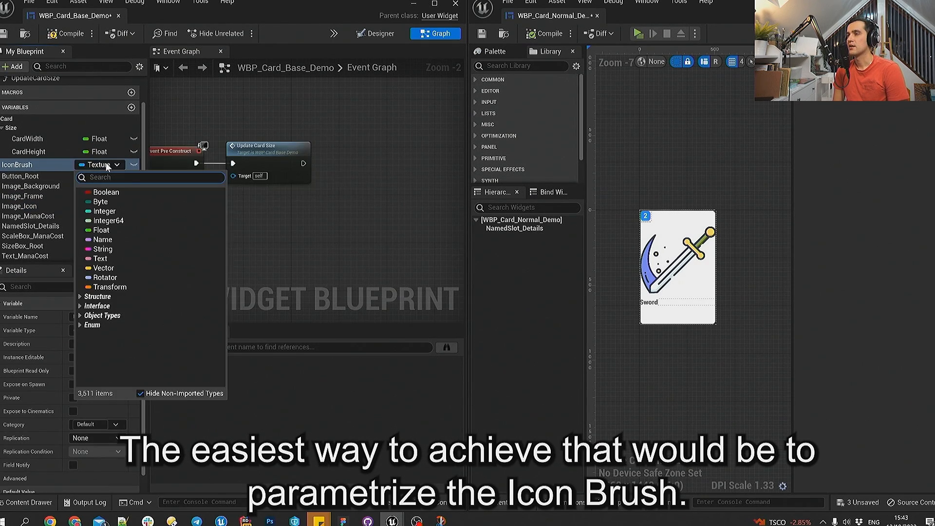
pyautogui.write('Slate Brush')
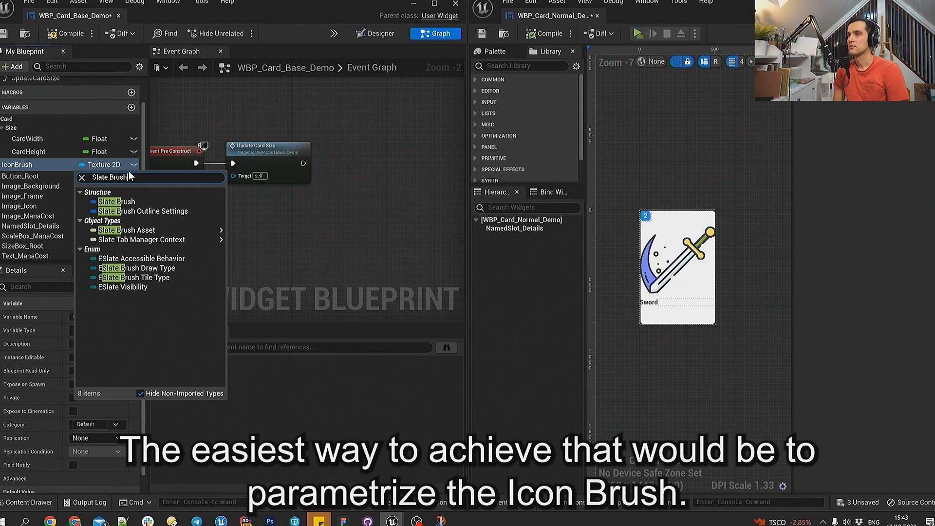
pyautogui.press('Return')
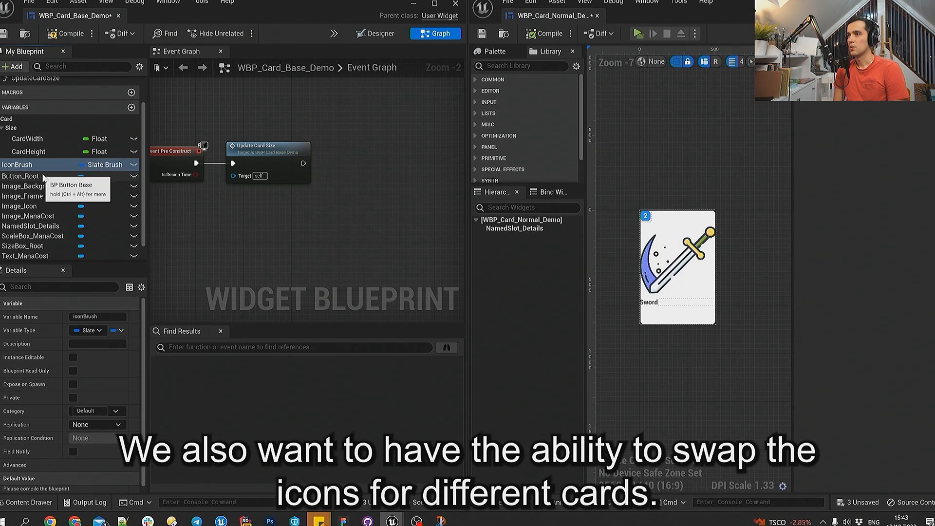
pyautogui.click(115, 406)
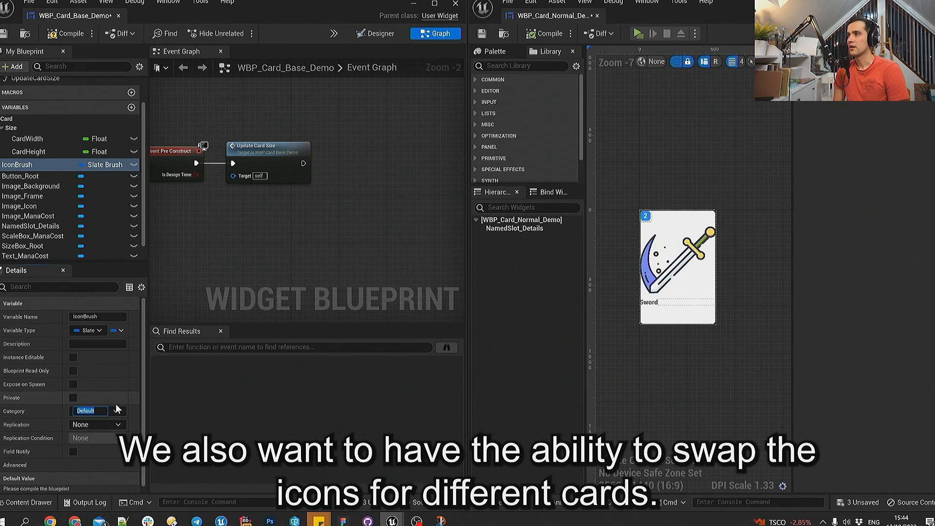
pyautogui.write('Card | Icon')
pyautogui.press('Return')
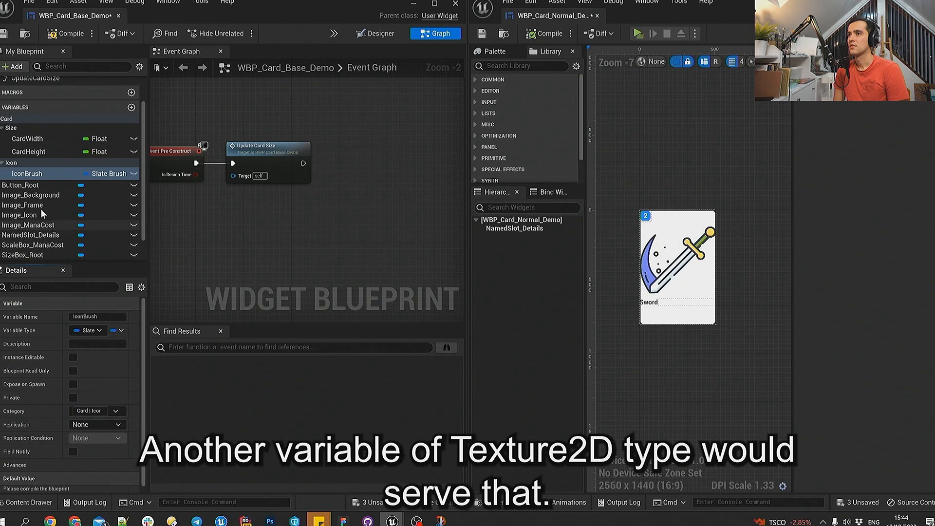
# - Add an Icon variable of type Texture 2D to the base card blueprint, in the category Card | Icon
pyautogui.click(131, 107)
pyautogui.write('Icon')
pyautogui.press('Return')
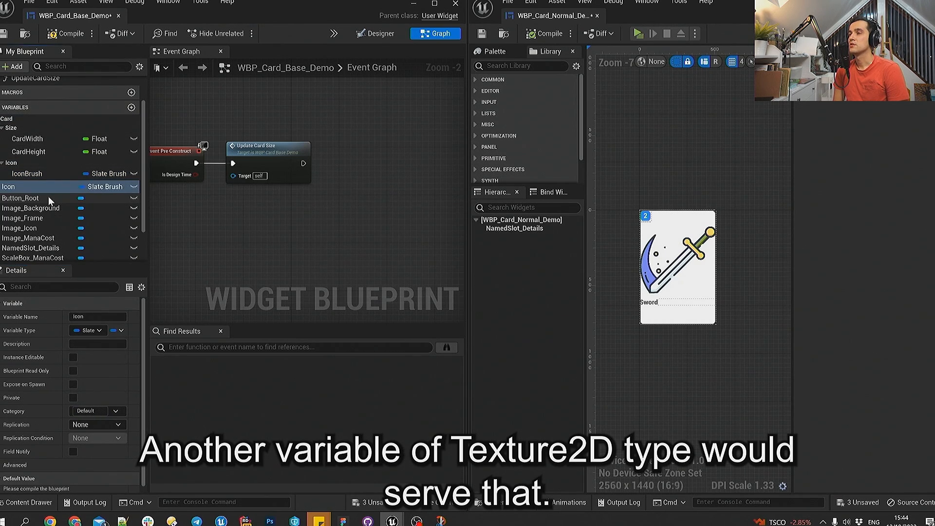
pyautogui.click(100, 186)
pyautogui.write('Texture2D')
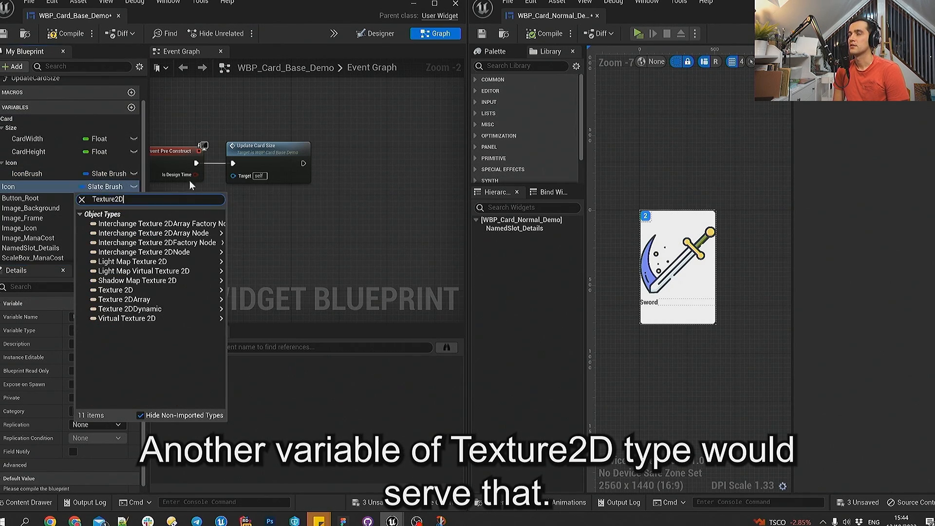
pyautogui.click(126, 292)
pyautogui.click(91, 425)
pyautogui.write('Card|Icon')
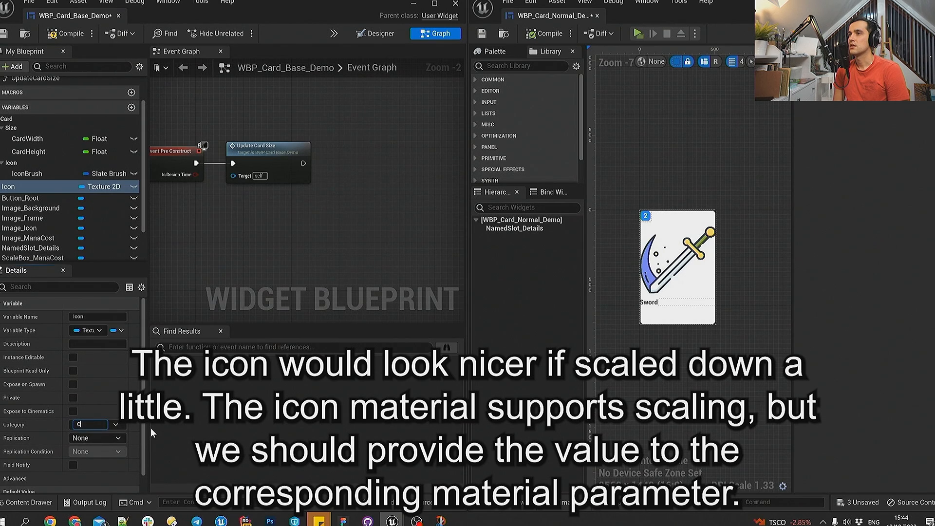
pyautogui.press('Return')
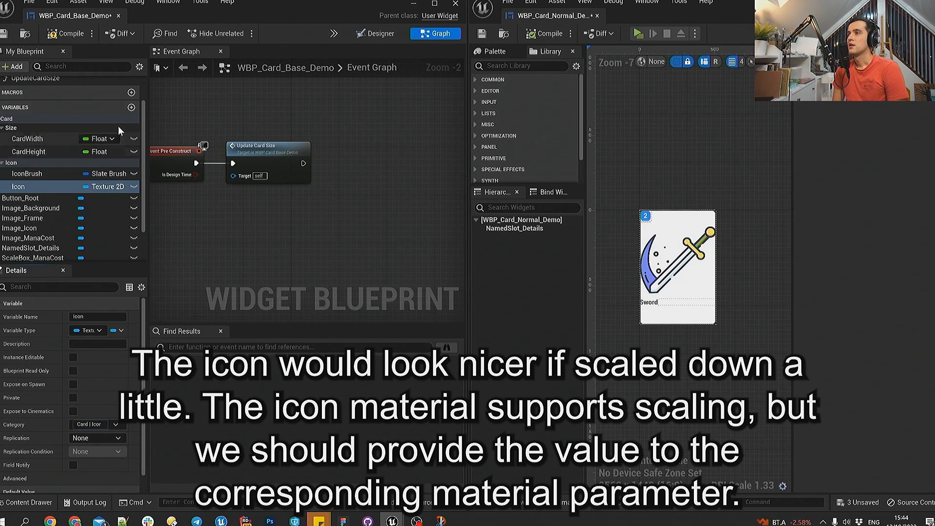
# - Add an IconScale variable of type Float in the Card | Icon category of the base card
pyautogui.click(131, 107)
pyautogui.write('IconScal')
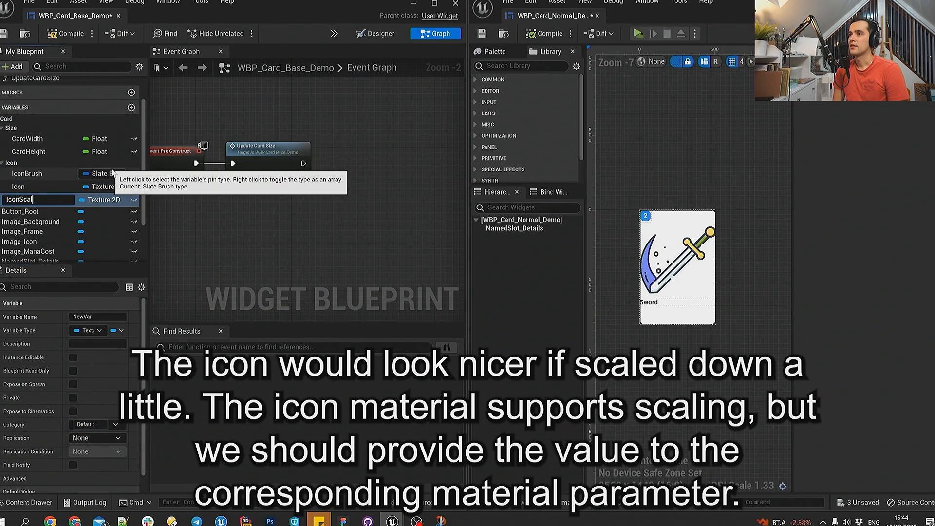
pyautogui.write('e')
pyautogui.press('Return')
pyautogui.click(104, 200)
pyautogui.click(88, 259)
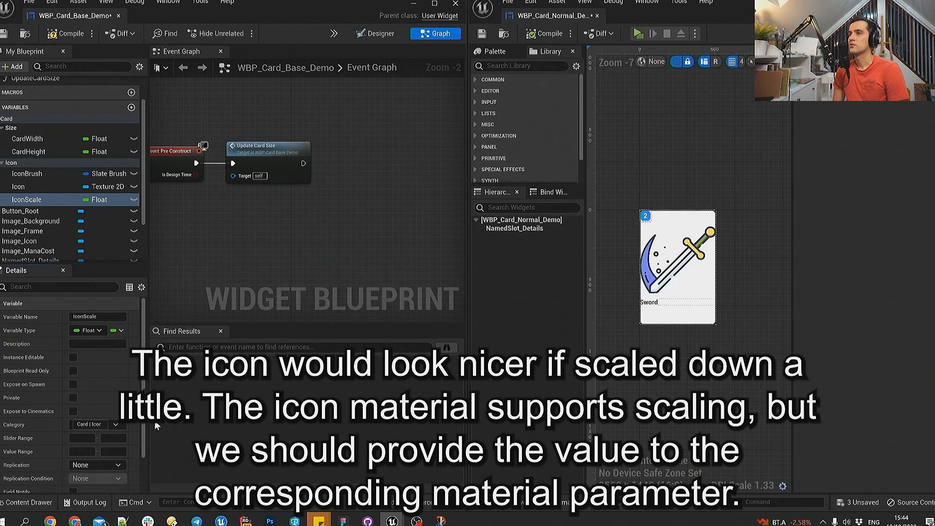
# - Place a getter for IconBrush in the Event Graph, and save and compile the base card blueprint
pyautogui.moveTo(27, 174); pyautogui.dragTo(317, 197)
pyautogui.click(341, 213)
pyautogui.click(11, 35)
pyautogui.click(65, 33)
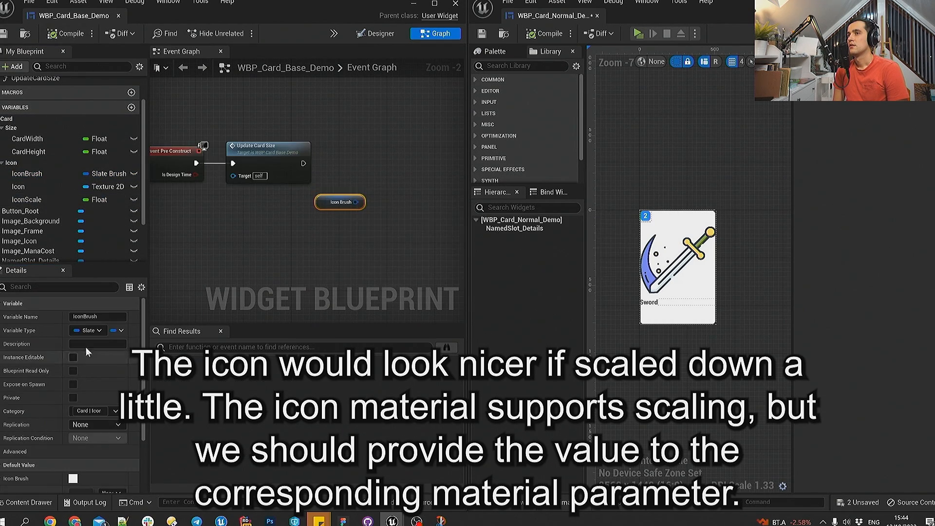
# - Set the IconBrush default image to MI_Icon_Animations_1 and enter 128 for its image size
pyautogui.click(27, 174)
pyautogui.scroll(-2, 73, 389)
pyautogui.click(108, 404)
pyautogui.scroll(-2, 200, 329)
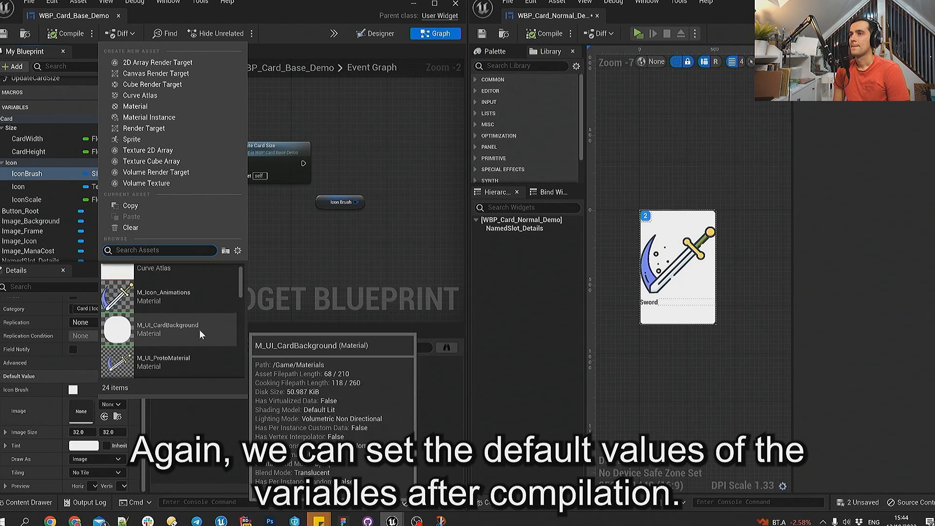
pyautogui.click(185, 347)
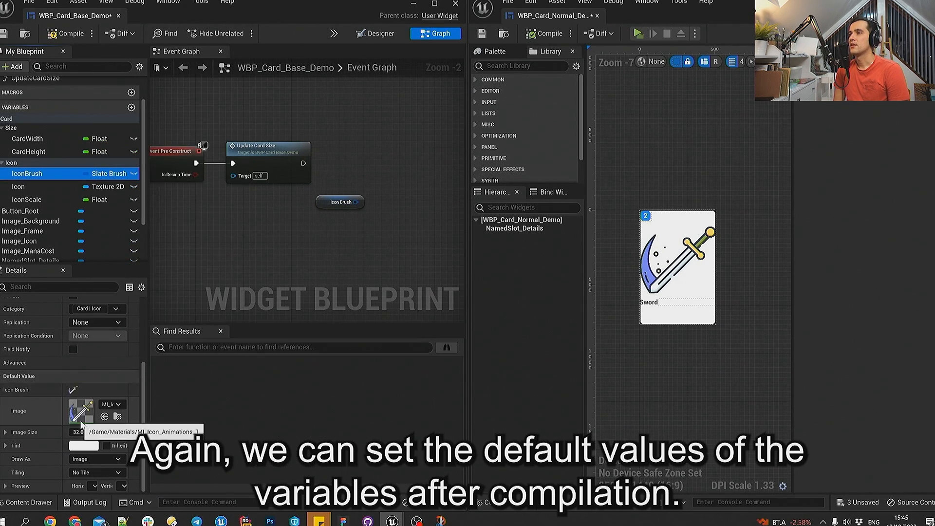
pyautogui.write('128')
# - Set the default value of the Icon variable to the T_UI_Star texture
pyautogui.click(27, 187)
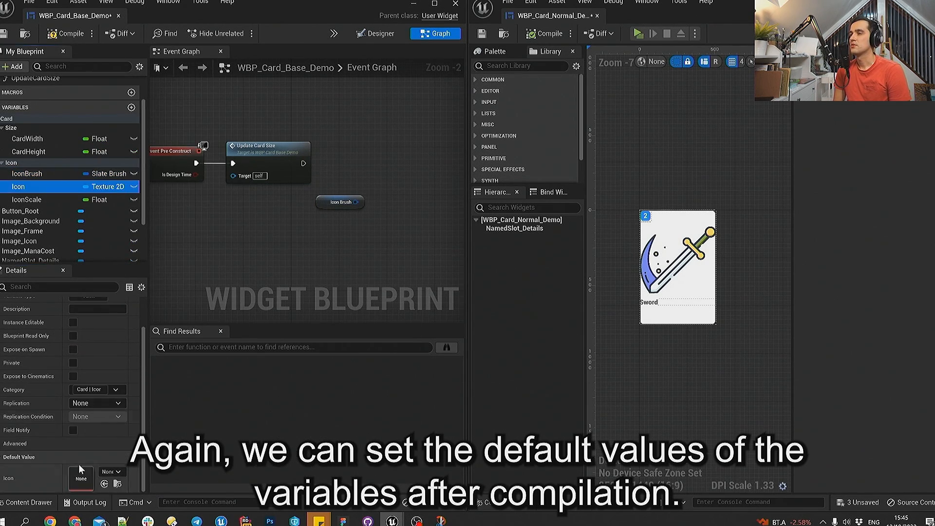
pyautogui.click(111, 472)
pyautogui.scroll(-5, 177, 380)
pyautogui.click(182, 373)
# - Set the default value of the IconScale variable to 0.5
pyautogui.click(104, 200)
pyautogui.scroll(-2, 99, 399)
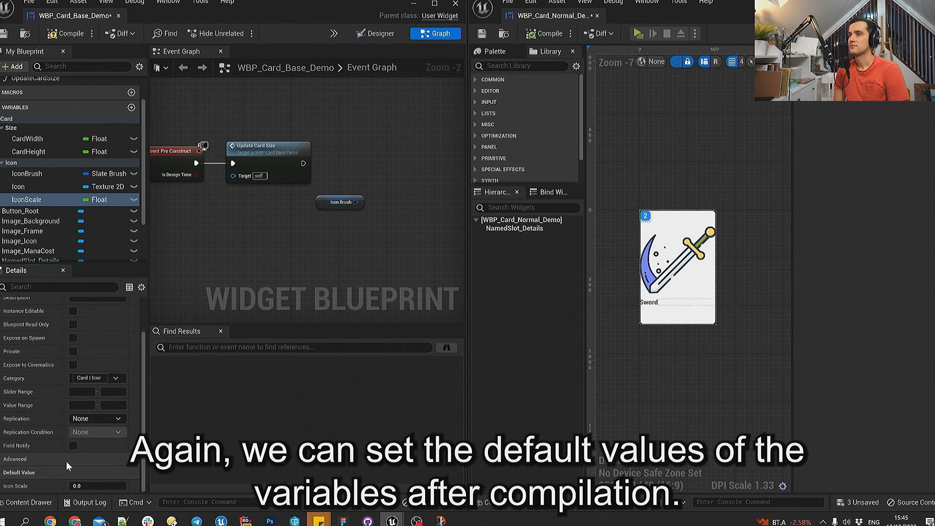
pyautogui.click(100, 484)
pyautogui.write('0.5')
# - Add a Set Brush node for Image_Icon after Update Card Size, feed it the IconBrush variable, and align the nodes
pyautogui.moveTo(335, 249); pyautogui.dragTo(285, 251, button='right')
pyautogui.moveTo(19, 241)
pyautogui.mouseDown()
pyautogui.moveTo(321, 158)
pyautogui.moveTo(279, 191)
pyautogui.moveTo(336, 176)
pyautogui.mouseUp()
pyautogui.click(331, 181)
pyautogui.write('set brush')
pyautogui.press('Return')
pyautogui.moveTo(254, 166); pyautogui.dragTo(339, 197)
pyautogui.moveTo(358, 179)
pyautogui.mouseDown()
pyautogui.moveTo(359, 149)
pyautogui.moveTo(306, 205)
pyautogui.mouseUp()
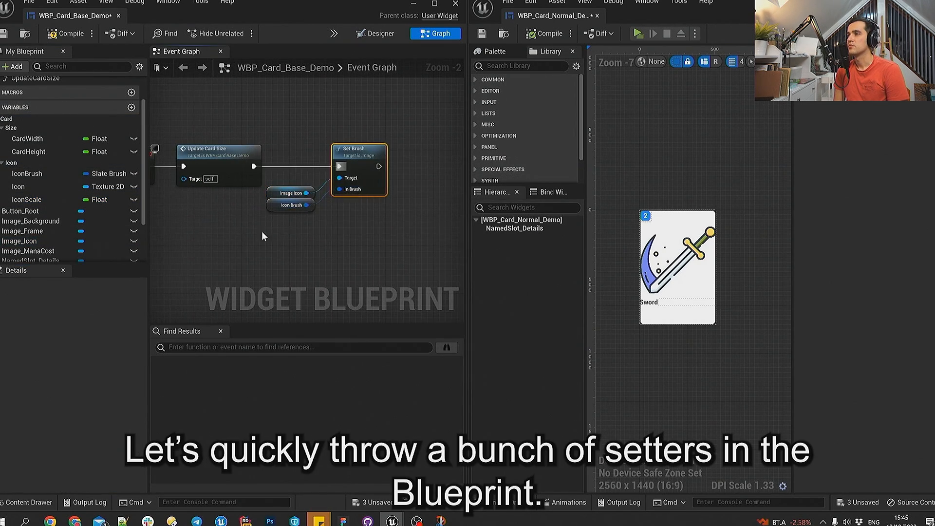
pyautogui.press('q')
pyautogui.moveTo(261, 231)
pyautogui.mouseDown()
pyautogui.moveTo(356, 176)
pyautogui.moveTo(373, 151)
pyautogui.mouseUp()
# - Add a Get Dynamic Material node for Image_Icon and connect it after Set Brush in a straight line
pyautogui.moveTo(388, 206); pyautogui.dragTo(290, 211, button='right')
pyautogui.moveTo(19, 241); pyautogui.dragTo(384, 180)
pyautogui.click(370, 211)
pyautogui.write('get dynamic')
pyautogui.press('Return')
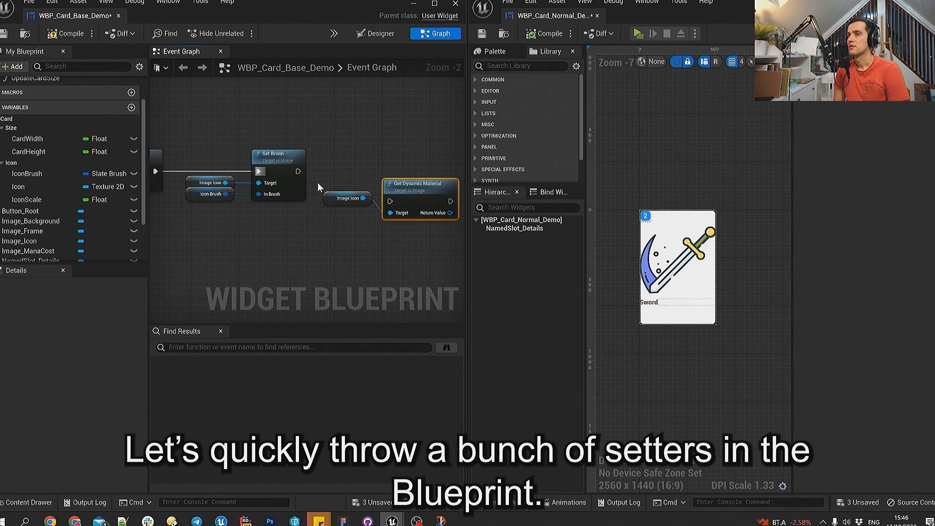
pyautogui.moveTo(298, 171); pyautogui.dragTo(390, 201)
pyautogui.press('q')
# - Add a Set Texture Parameter Value node fed by the return value of Get Dynamic Material
pyautogui.moveTo(408, 254); pyautogui.dragTo(304, 251, button='right')
pyautogui.moveTo(340, 180); pyautogui.dragTo(381, 174)
pyautogui.write('set text')
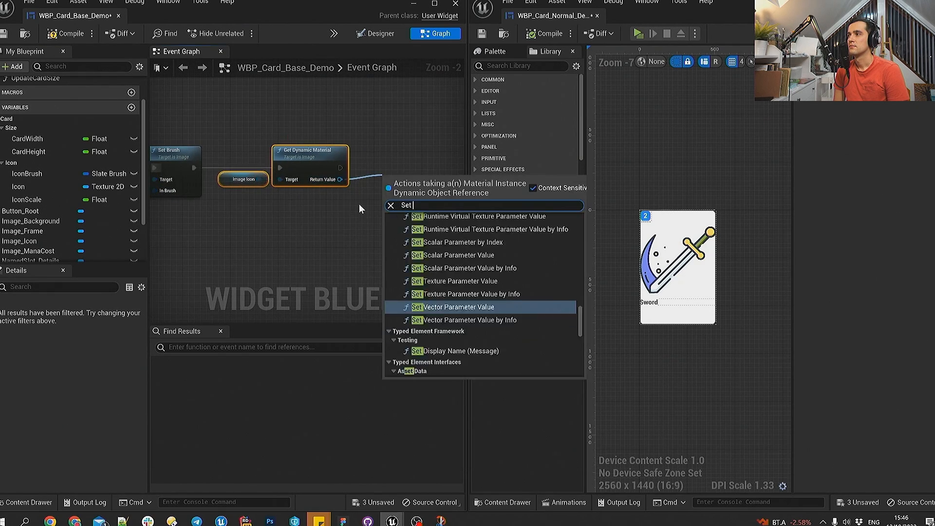
pyautogui.press('Return')
pyautogui.press('q')
pyautogui.moveTo(340, 198); pyautogui.dragTo(320, 177, button='right')
pyautogui.click(307, 204)
# - Name the texture parameter Icon, feed its value from the Icon variable, and connect the node after Get Dynamic Material
pyautogui.moveTo(19, 186); pyautogui.dragTo(361, 187)
pyautogui.click(410, 170)
pyautogui.write('Icon')
pyautogui.moveTo(316, 215); pyautogui.dragTo(385, 183)
pyautogui.press('q')
pyautogui.moveTo(382, 129); pyautogui.dragTo(433, 130)
pyautogui.moveTo(312, 215); pyautogui.dragTo(434, 141)
pyautogui.moveTo(443, 197); pyautogui.dragTo(334, 193, button='right')
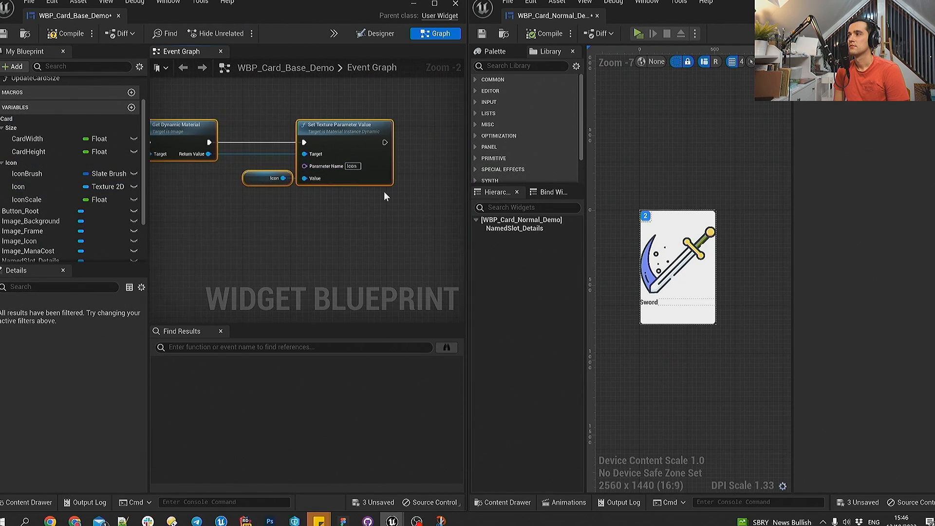
# - Add a Set Scalar Parameter Value node on the dynamic material, route its target wire below, and connect it after the texture parameter node
pyautogui.click(247, 190)
pyautogui.moveTo(247, 188); pyautogui.dragTo(251, 190, button='right')
pyautogui.doubleClick(235, 156)
pyautogui.write('set sca')
pyautogui.moveTo(237, 156); pyautogui.dragTo(260, 210)
pyautogui.press('Return')
pyautogui.doubleClick(405, 211)
pyautogui.doubleClick(412, 215)
pyautogui.moveTo(414, 239); pyautogui.dragTo(318, 262, button='right')
pyautogui.moveTo(361, 211); pyautogui.dragTo(415, 142)
pyautogui.moveTo(293, 168); pyautogui.dragTo(398, 162)
# - Feed the IconScale variable into the scalar parameter node's value and name its parameter Icon Scale
pyautogui.moveTo(26, 199); pyautogui.dragTo(303, 248)
pyautogui.click(322, 270)
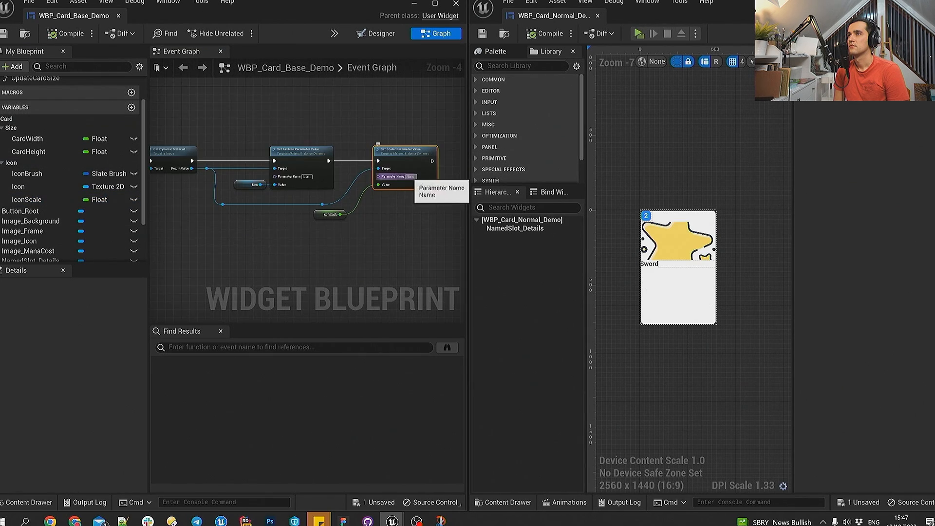
pyautogui.click(408, 177)
pyautogui.write('Icon Scale')
pyautogui.press('Return')
# - Compile the WBP_Card_Normal_Demo and WBP_Card_Base_Demo blueprints
pyautogui.click(559, 220)
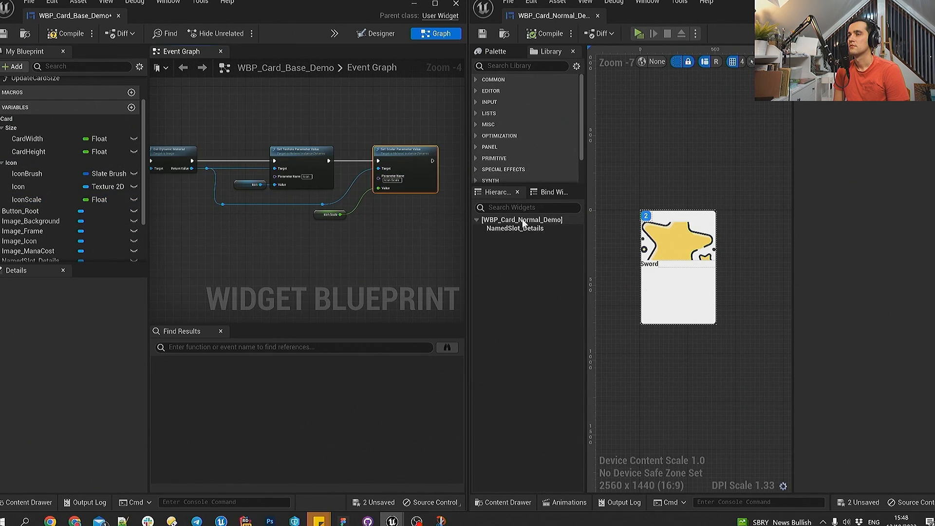
pyautogui.click(545, 35)
pyautogui.click(71, 35)
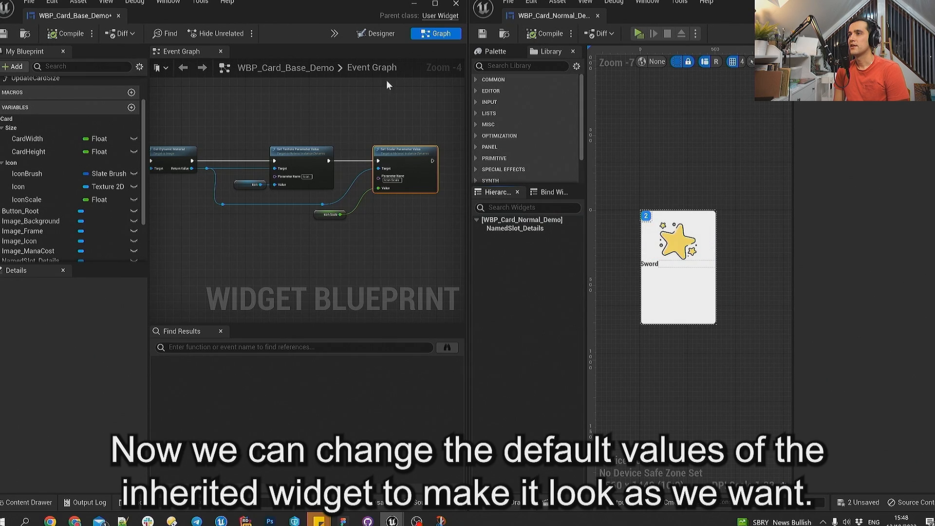
# - Set the Icon Scale of the WBP_Card_Normal_Demo root widget to 0.5
pyautogui.click(670, 243)
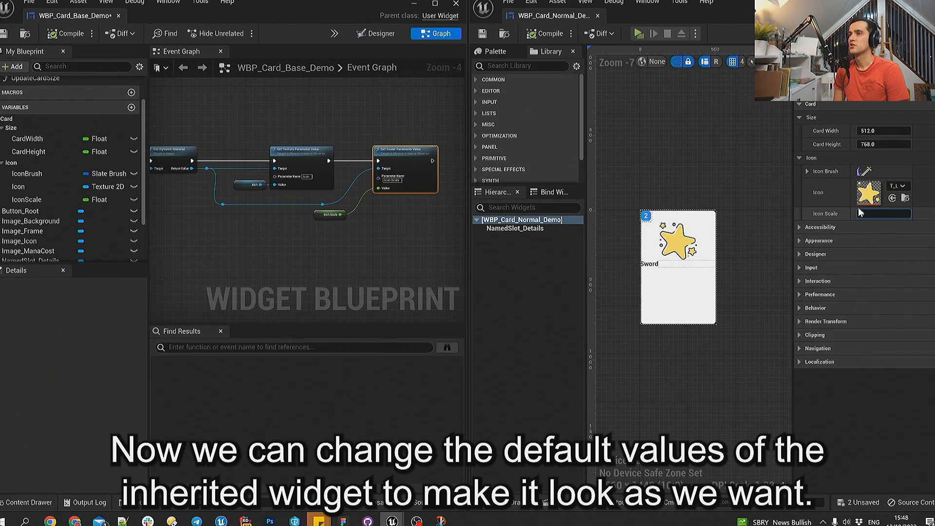
pyautogui.write('0.5')
pyautogui.press('Return')
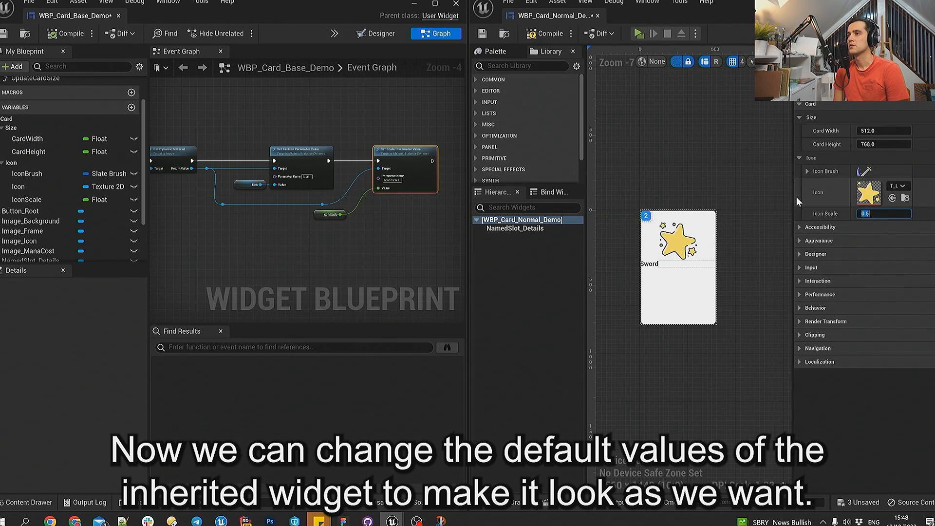
# - Try the potion texture as the normal card's Icon, and replace it with the sword texture
pyautogui.click(868, 192)
pyautogui.click(875, 321)
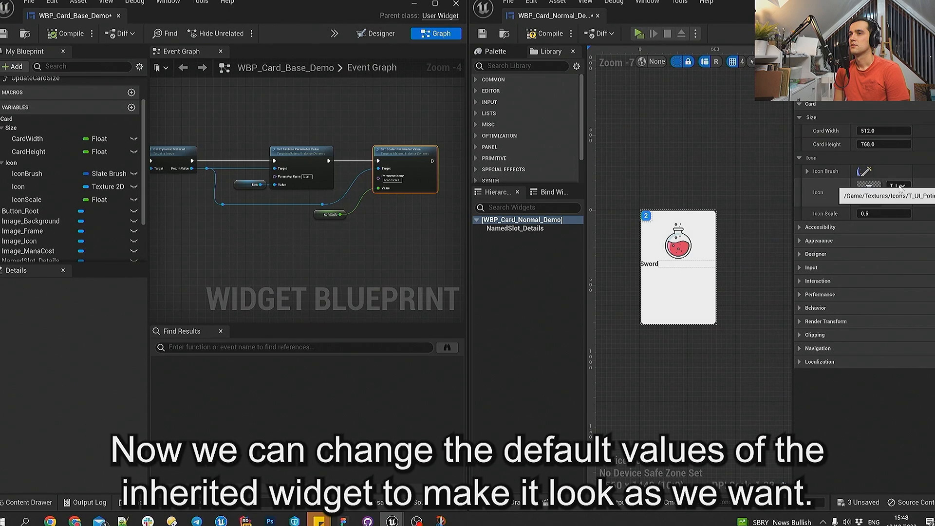
pyautogui.click(868, 193)
pyautogui.scroll(-2, 875, 342)
pyautogui.click(857, 396)
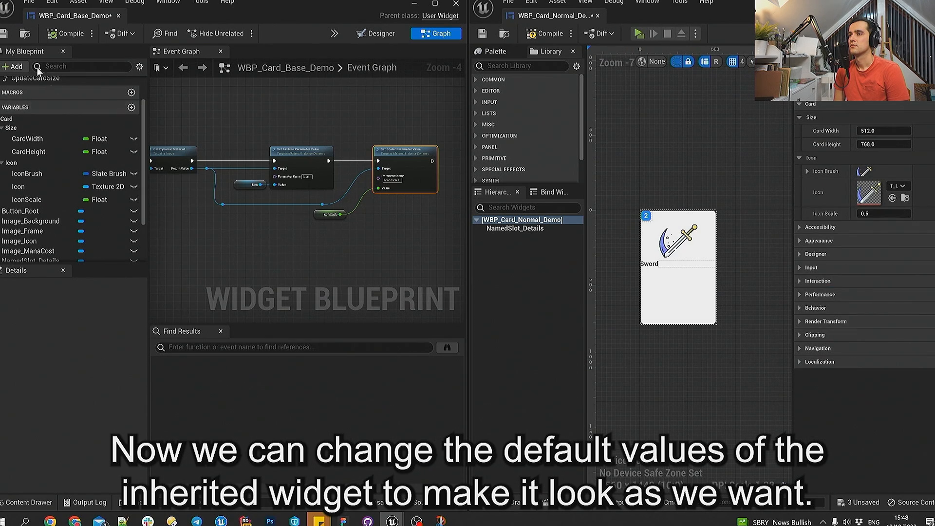
# - Save and compile the base card blueprint
pyautogui.click(5, 34)
pyautogui.click(64, 37)
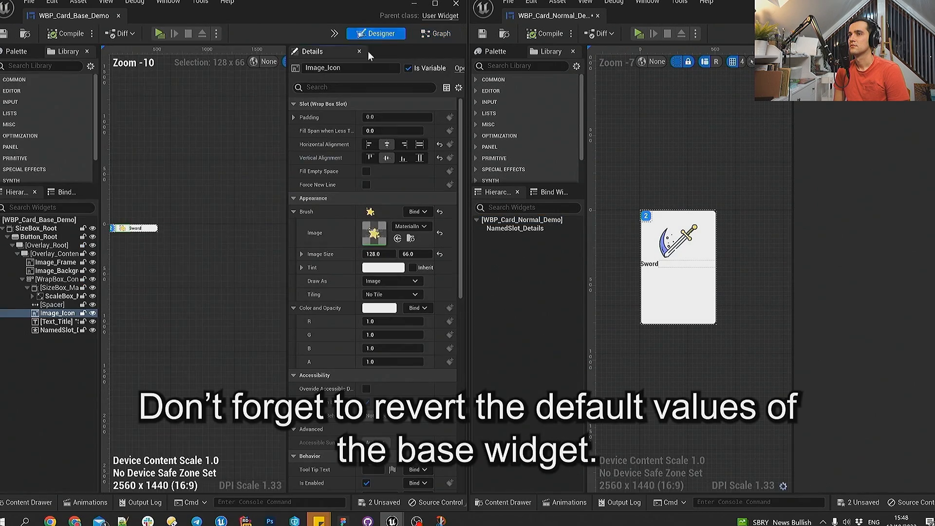
pyautogui.scroll(8, 247, 247)
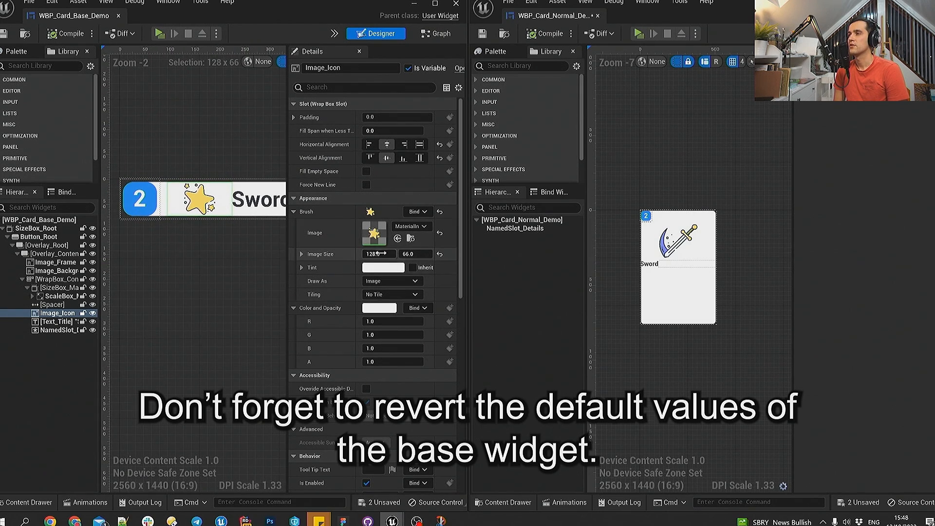
# - In the base card's designer view, set the root widget's Icon Scale to 1
pyautogui.click(34, 220)
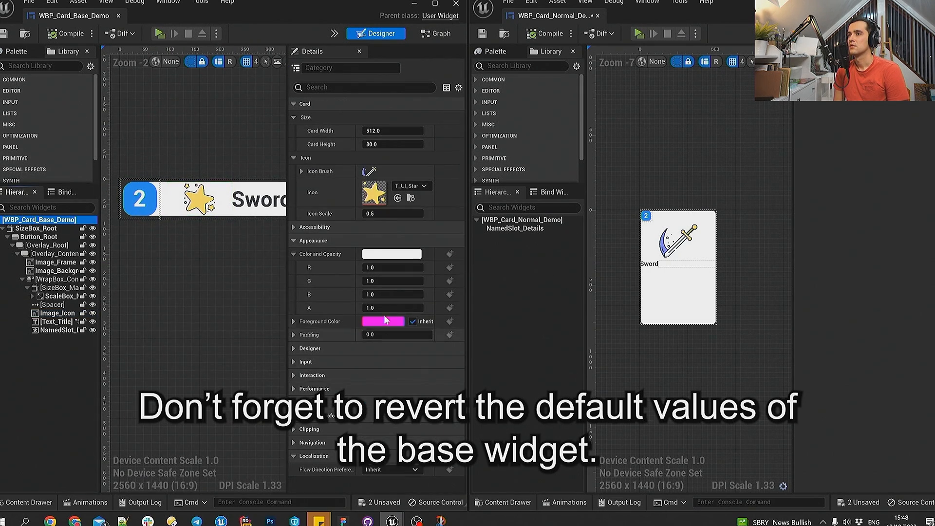
pyautogui.click(389, 214)
pyautogui.write('1')
pyautogui.press('Return')
pyautogui.scroll(-2, 196, 268)
pyautogui.moveTo(203, 255)
pyautogui.mouseDown(button='right')
pyautogui.moveTo(195, 268)
pyautogui.moveTo(200, 262)
pyautogui.mouseUp(button='right')
# - Try the potion texture as the base card's Icon, replace it with T_UI_Levitation, and save the blueprint
pyautogui.click(421, 187)
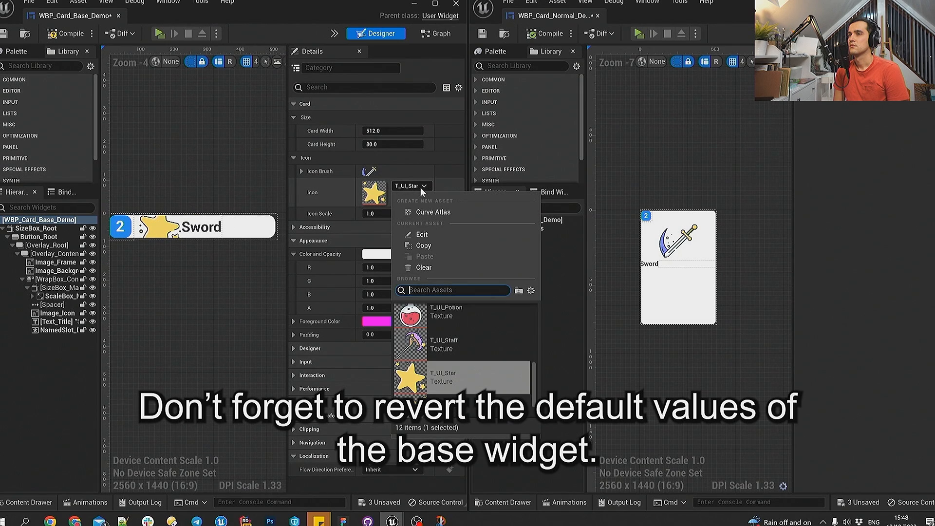
pyautogui.click(472, 313)
pyautogui.click(412, 185)
pyautogui.scroll(3, 460, 320)
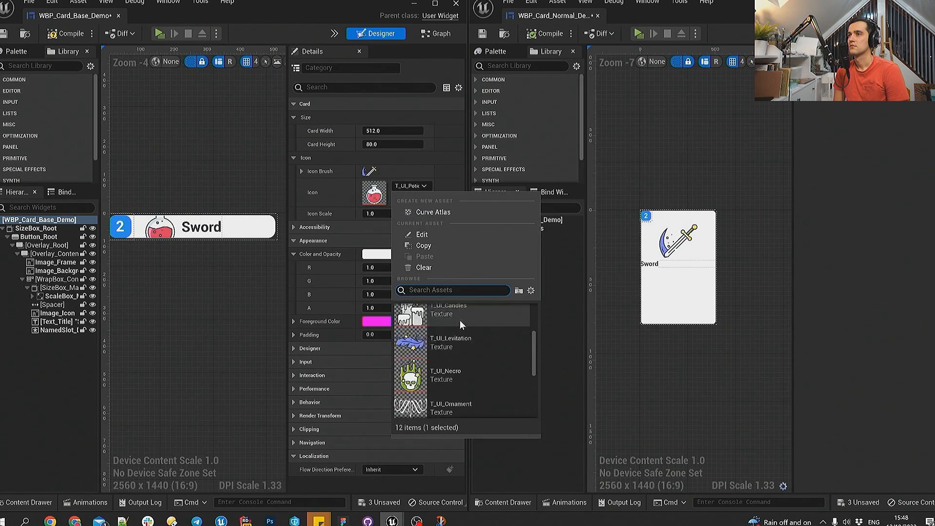
pyautogui.click(460, 343)
pyautogui.hotkey('ctrl', 's')
pyautogui.moveTo(288, 285); pyautogui.dragTo(334, 285)
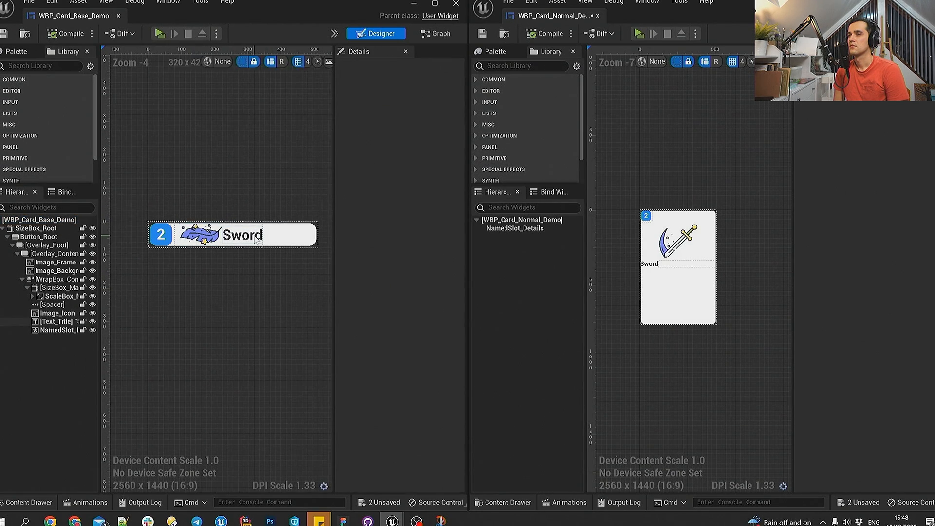
# - Collapse the icon-related nodes in the base card's event graph into a function named UpdateCardIcon
pyautogui.click(254, 240)
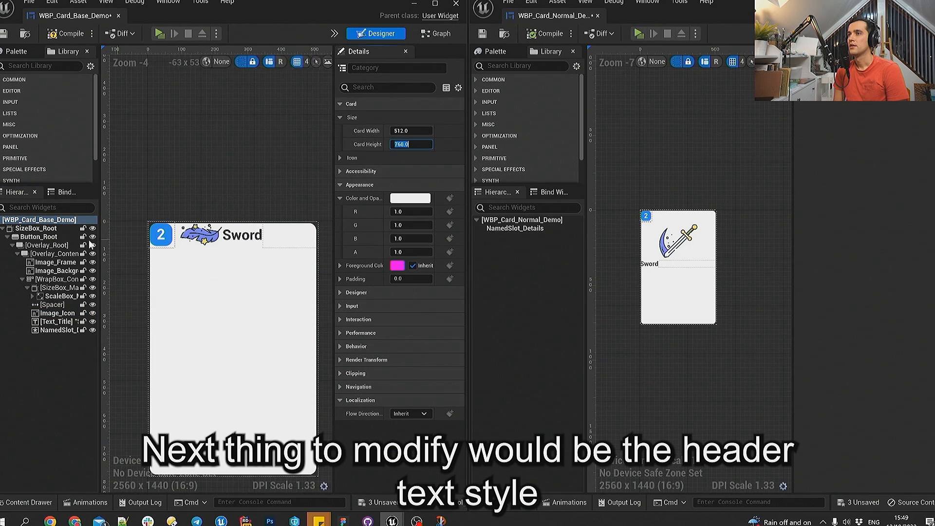
pyautogui.click(56, 322)
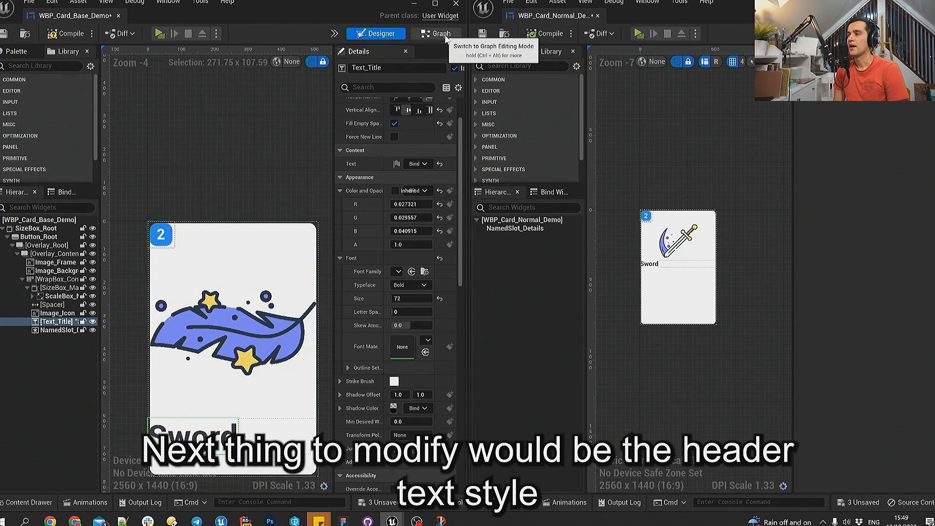
pyautogui.click(450, 36)
pyautogui.moveTo(442, 248); pyautogui.dragTo(244, 166)
pyautogui.rightClick(295, 197)
pyautogui.click(340, 335)
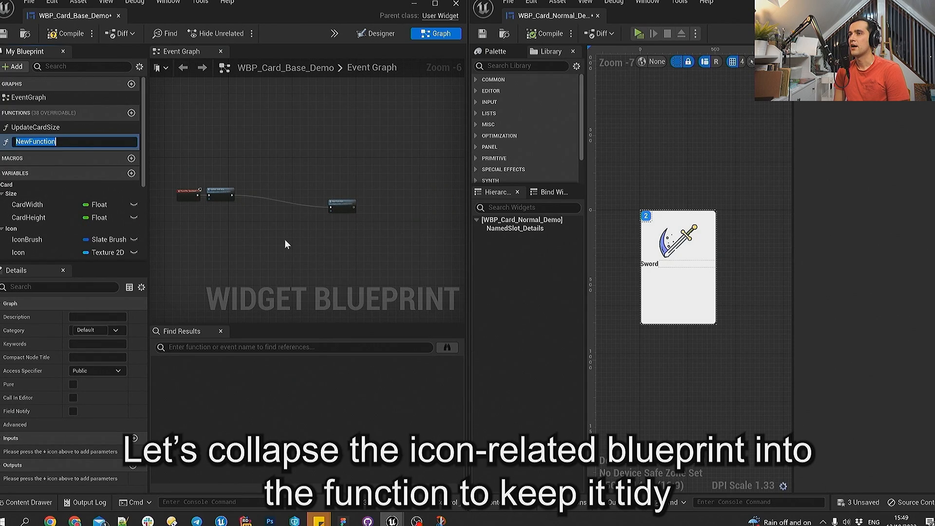
pyautogui.write('UpdateCardIcon')
pyautogui.press('Return')
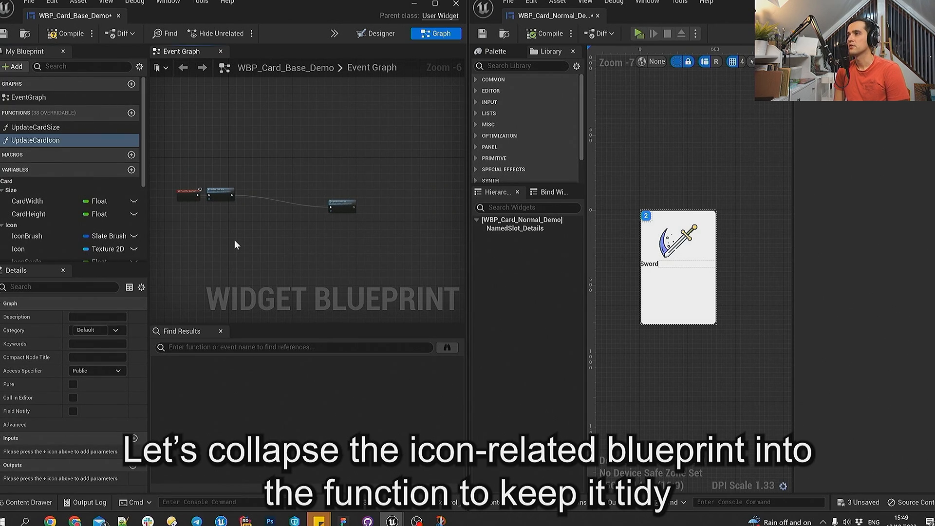
# - Move the Update Card Icon call node into line close behind the Update Card Size node
pyautogui.scroll(4, 260, 222)
pyautogui.moveTo(351, 193); pyautogui.dragTo(268, 207, button='right')
pyautogui.moveTo(417, 182); pyautogui.dragTo(259, 139)
pyautogui.moveTo(233, 140); pyautogui.dragTo(380, 148, button='right')
pyautogui.moveTo(380, 148); pyautogui.dragTo(285, 154)
pyautogui.moveTo(378, 213); pyautogui.dragTo(269, 223, button='right')
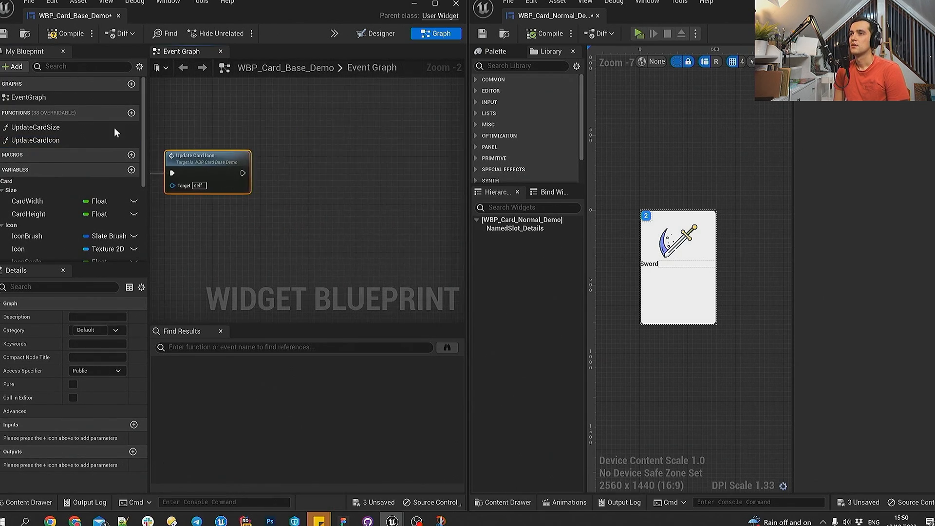
pyautogui.click(316, 180)
# - Add a HeaderFont variable of type Slate Font Info to the base card blueprint
pyautogui.scroll(-2, 71, 205)
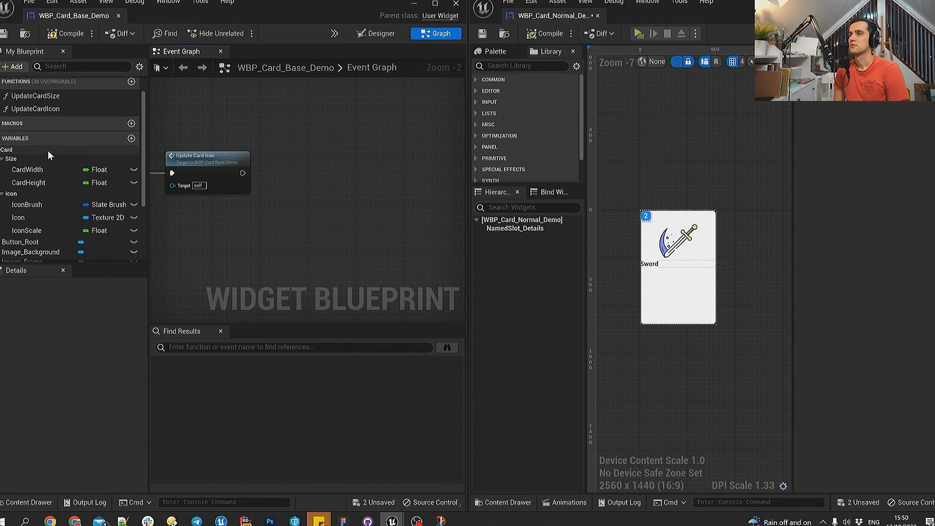
pyautogui.click(131, 138)
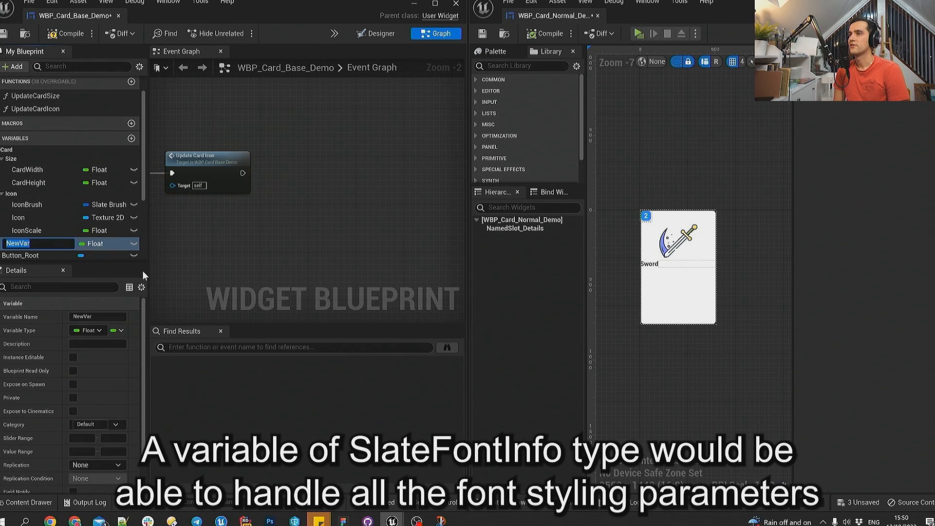
pyautogui.write('HeaderFont')
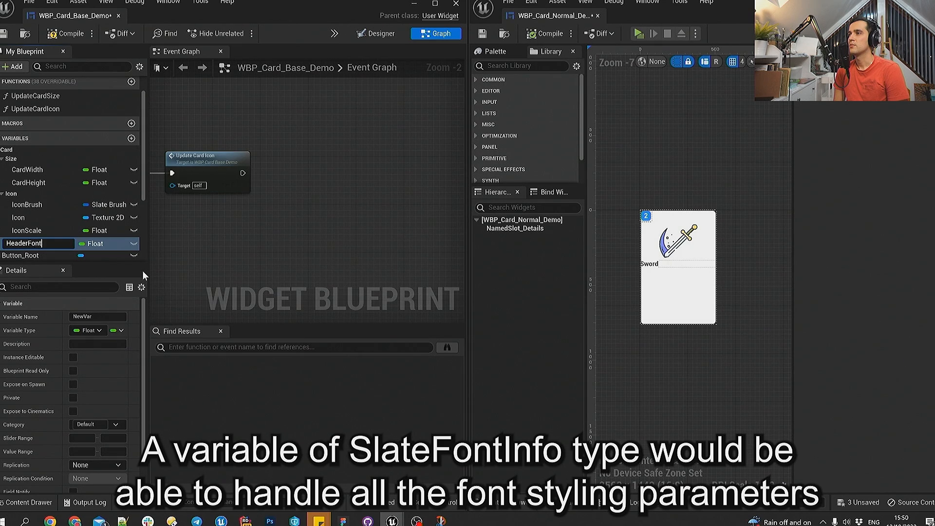
pyautogui.press('Return')
pyautogui.click(97, 244)
pyautogui.write('Font')
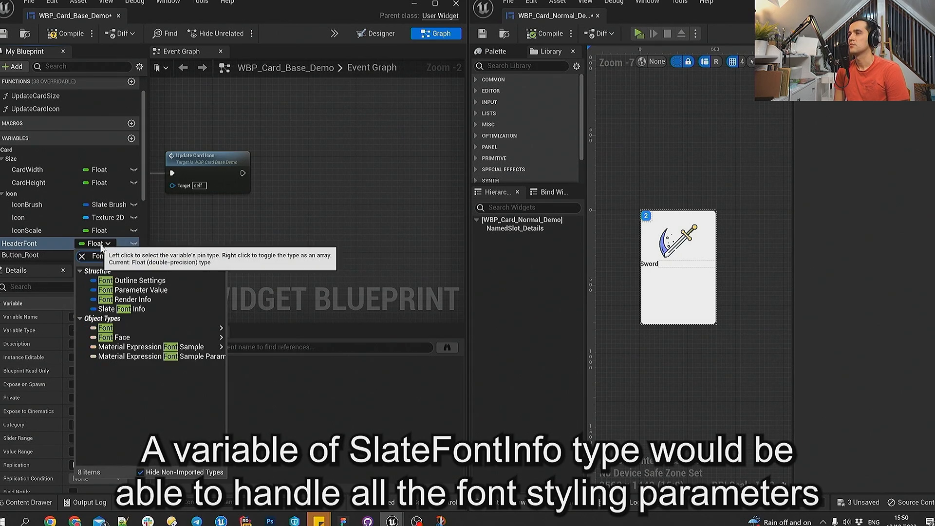
pyautogui.click(146, 309)
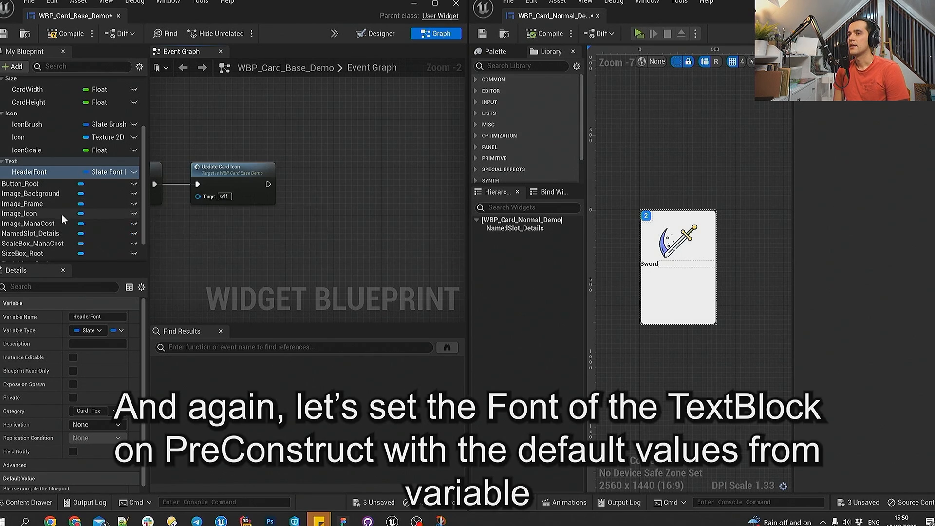
# - Add a Set Font node for Text_Title after Update Card Icon, feed it the HeaderFont variable, and straighten the connection
pyautogui.scroll(-2, 62, 214)
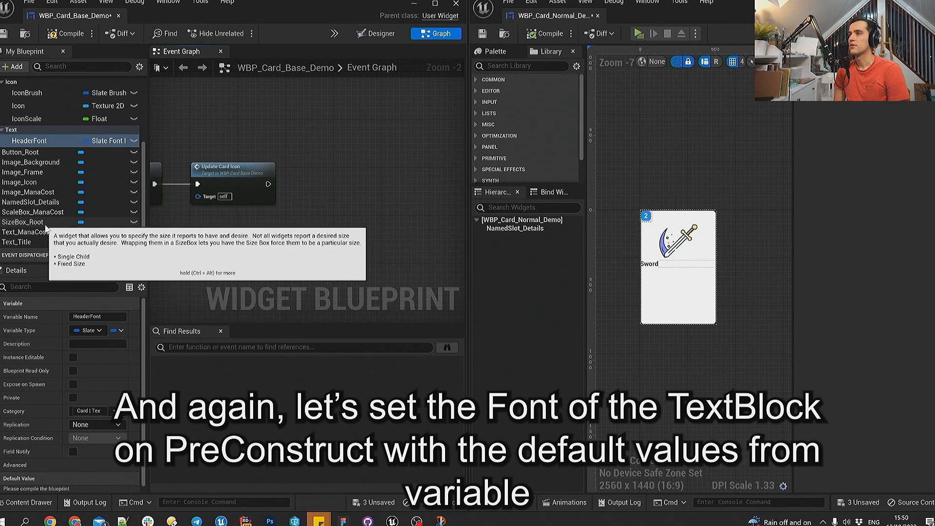
pyautogui.moveTo(29, 242); pyautogui.dragTo(356, 195)
pyautogui.write('ont')
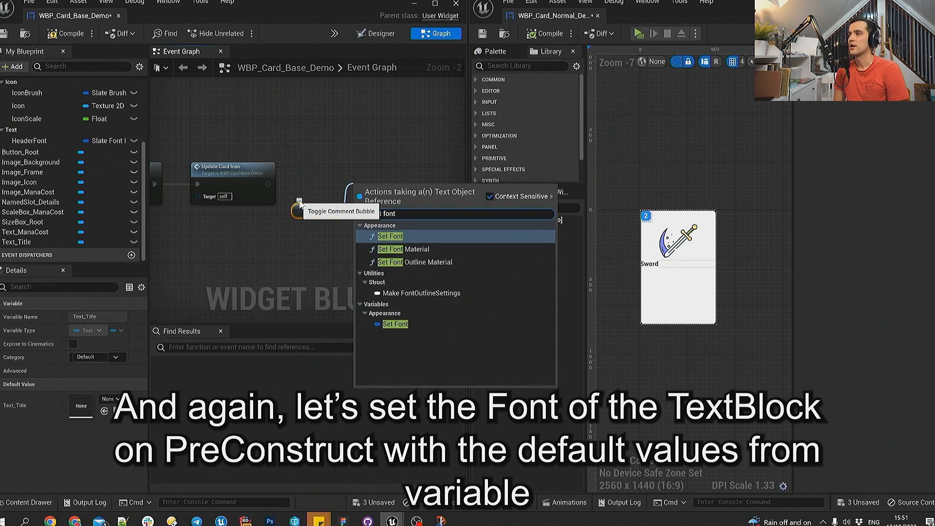
pyautogui.press('Return')
pyautogui.keyDown('ctrl'); pyautogui.moveTo(29, 140); pyautogui.dragTo(300, 224); pyautogui.keyUp('ctrl')
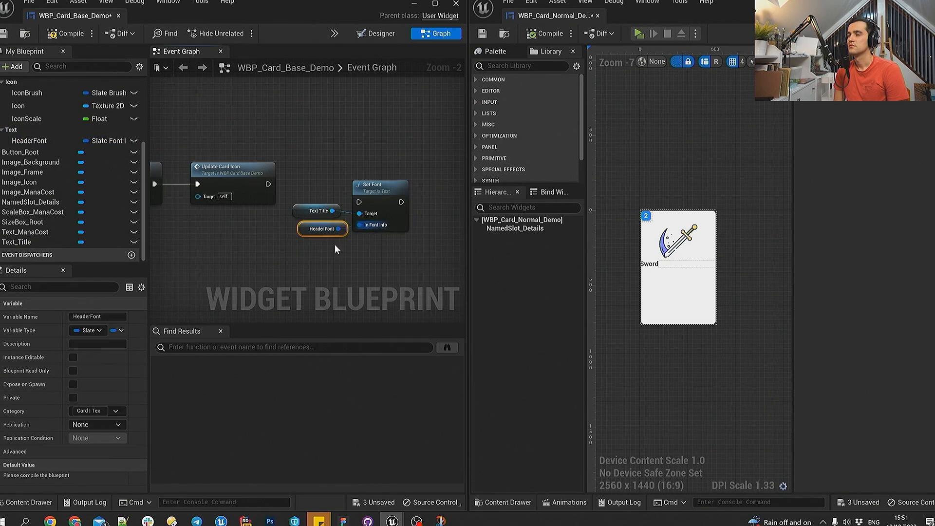
pyautogui.moveTo(359, 201); pyautogui.dragTo(359, 202)
pyautogui.moveTo(261, 247); pyautogui.dragTo(404, 149)
pyautogui.press('q')
pyautogui.moveTo(238, 181); pyautogui.dragTo(238, 164)
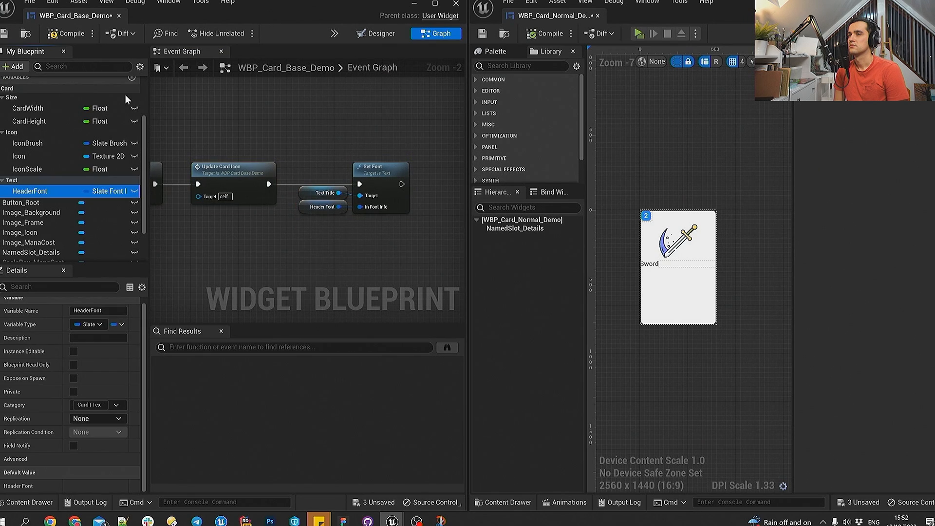
# - Add a HeaderJustification variable to the base card and assign it to the Card|Text category
pyautogui.click(132, 77)
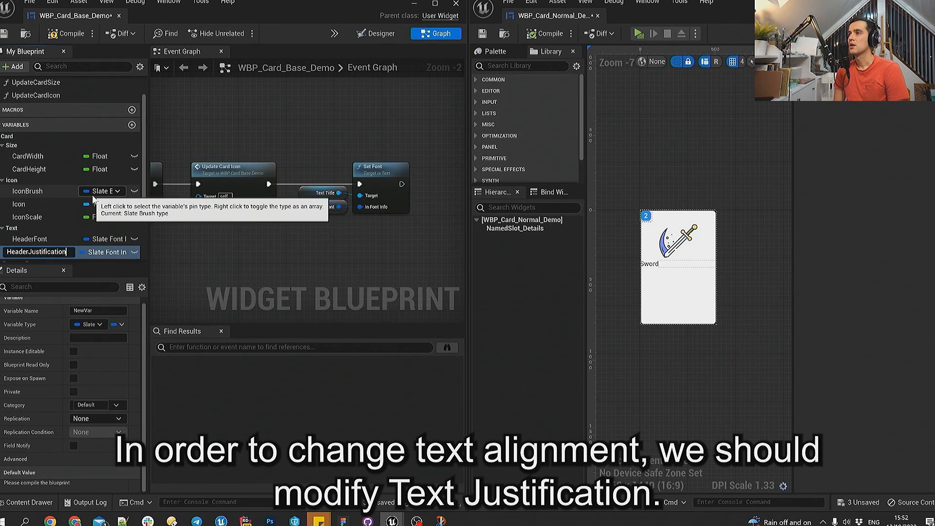
pyautogui.press('Return')
pyautogui.scroll(-2, 48, 166)
pyautogui.write('Card|Text')
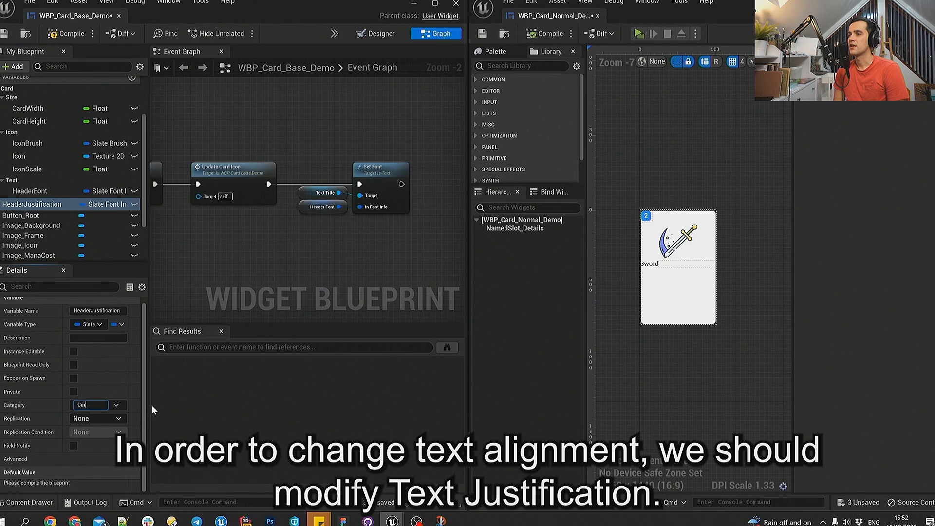
pyautogui.press('Return')
# - Change the HeaderJustification variable's type to the EText Justify enum
pyautogui.scroll(-2, 58, 223)
pyautogui.click(117, 171)
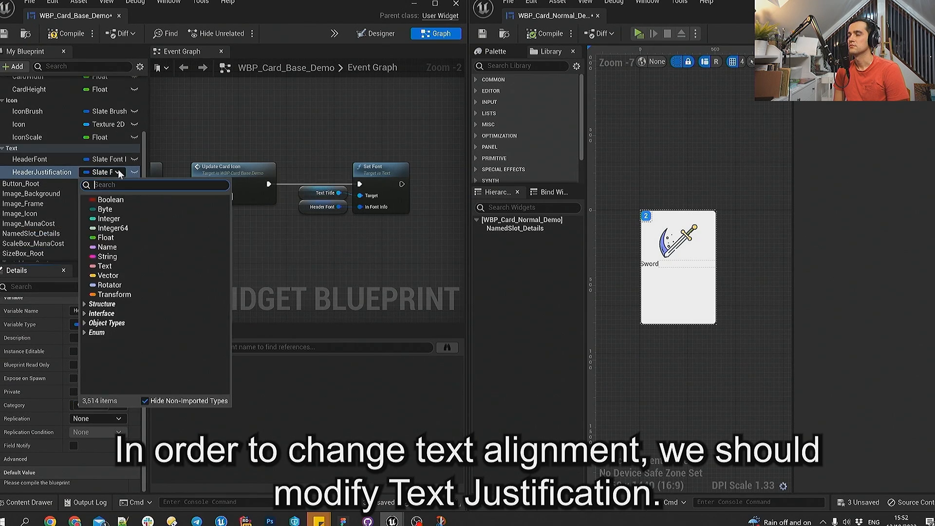
pyautogui.write('EText Just')
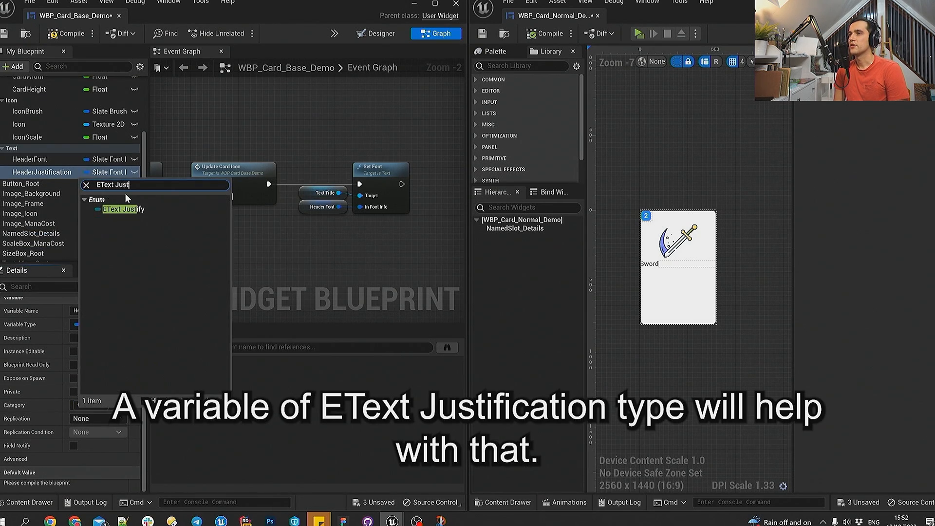
pyautogui.click(122, 208)
pyautogui.scroll(-1, 53, 436)
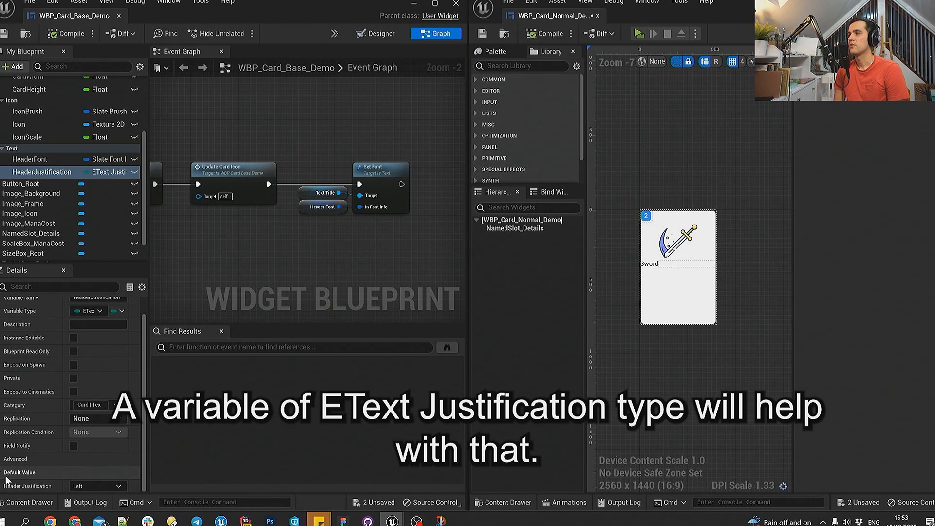
# - Place a Text_Title reference after the Set Font node and add a Set Justification node from it
pyautogui.moveTo(412, 238); pyautogui.dragTo(347, 236, button='right')
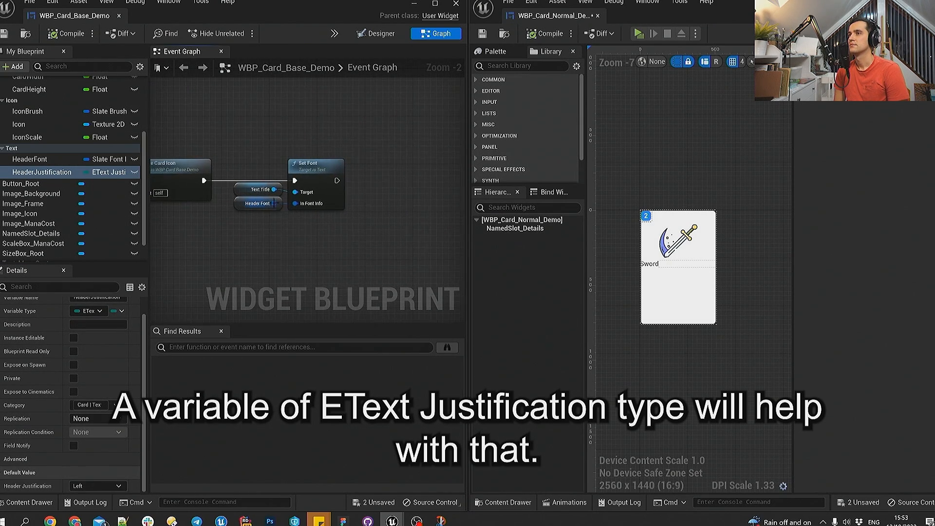
pyautogui.scroll(-2, 49, 204)
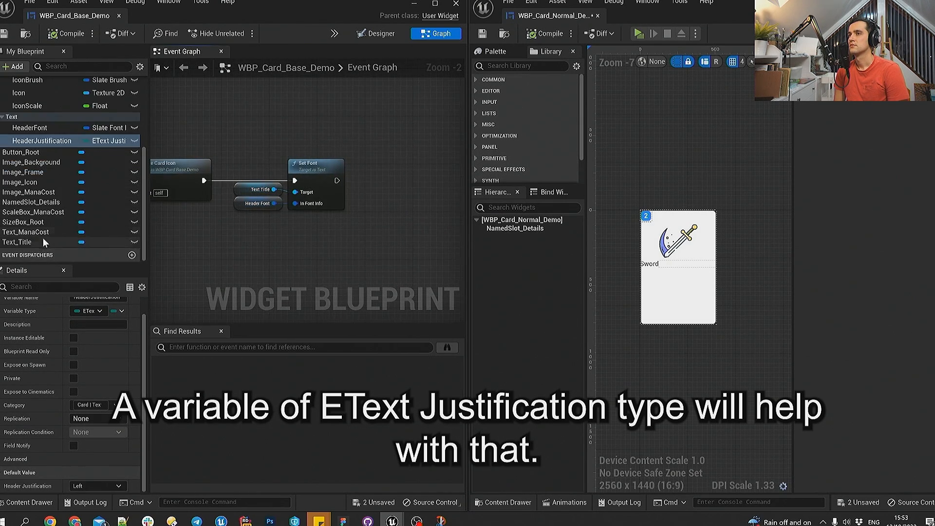
pyautogui.click(43, 240)
pyautogui.click(388, 216)
pyautogui.moveTo(388, 206); pyautogui.dragTo(408, 183)
pyautogui.write('jus')
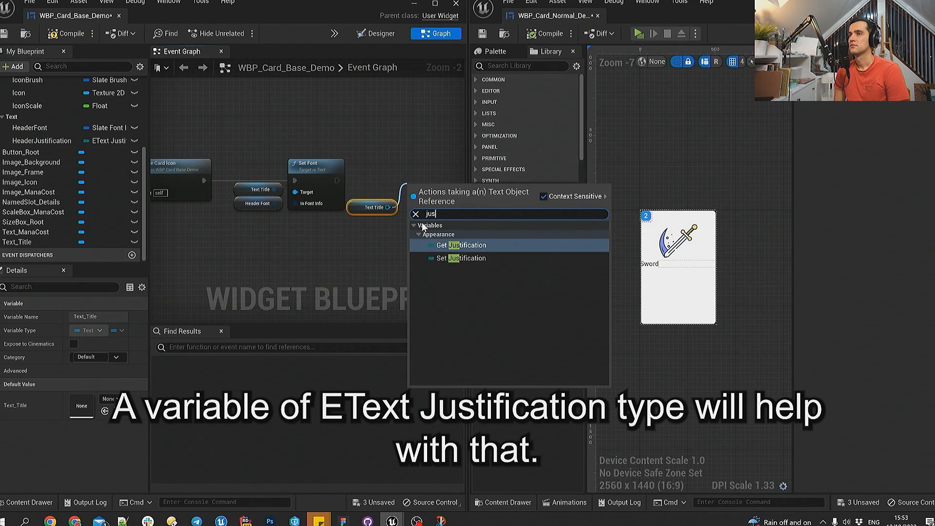
pyautogui.write('t')
pyautogui.click(461, 259)
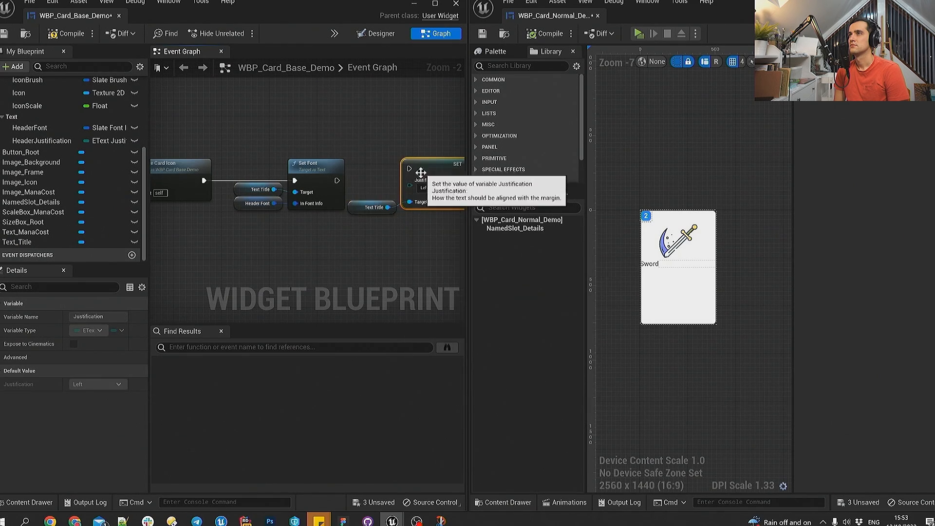
# - Feed the HeaderJustification variable into the Set Justification node and connect its execution after Set Font
pyautogui.moveTo(420, 177); pyautogui.dragTo(353, 143, button='right')
pyautogui.moveTo(62, 140); pyautogui.dragTo(288, 156)
pyautogui.click(314, 174)
pyautogui.moveTo(365, 133); pyautogui.dragTo(419, 132)
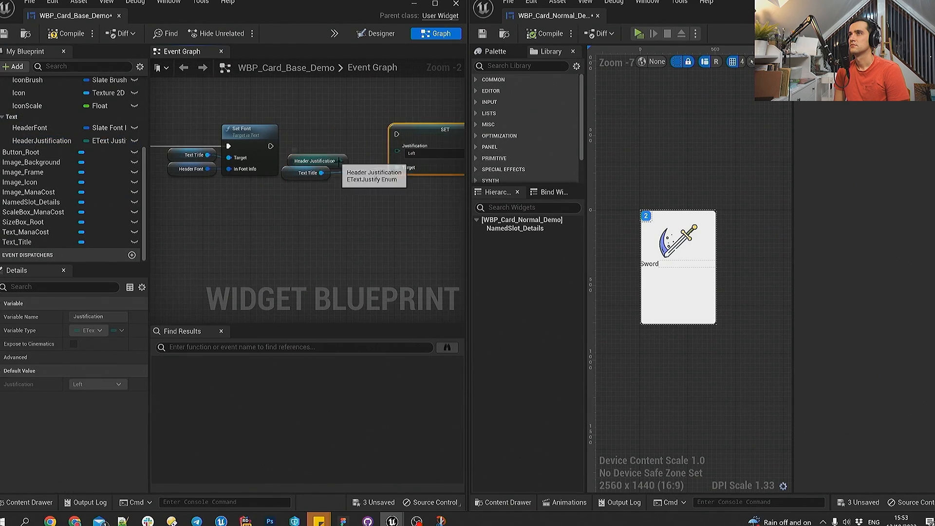
pyautogui.moveTo(340, 161); pyautogui.dragTo(397, 146)
pyautogui.moveTo(316, 193); pyautogui.dragTo(409, 148)
pyautogui.press('q')
pyautogui.moveTo(271, 146); pyautogui.dragTo(399, 147)
# - Tidy and align the Set Font and Set Justification node groups, and compile the base card blueprint
pyautogui.moveTo(317, 160); pyautogui.dragTo(352, 160)
pyautogui.scroll(-1, 348, 234)
pyautogui.moveTo(186, 209); pyautogui.dragTo(418, 146)
pyautogui.press('q')
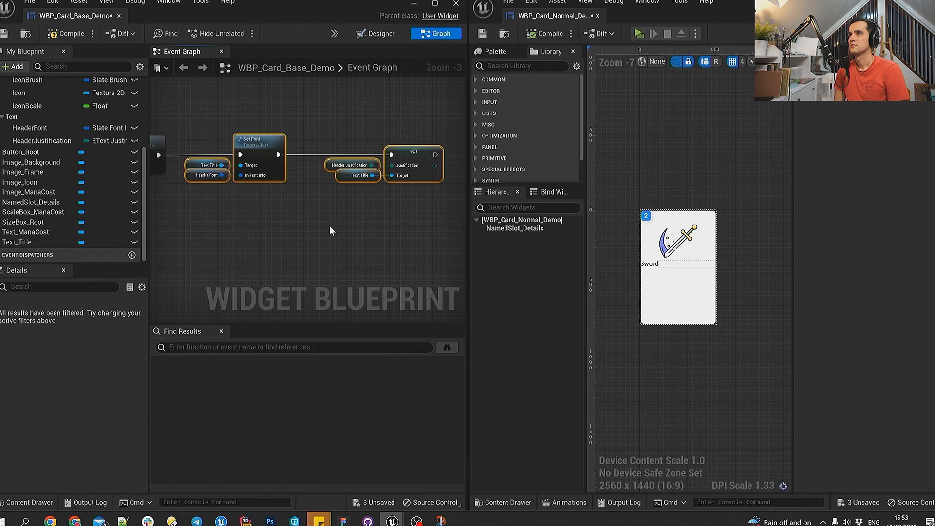
pyautogui.click(333, 227)
pyautogui.click(66, 33)
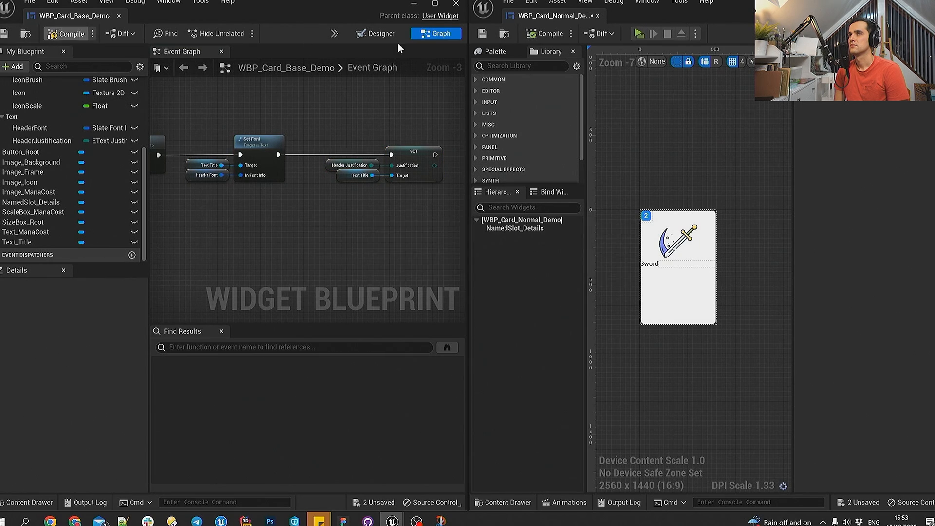
# - Give the normal card's header font size 72, the Light typeface and centre justification, and save the widget
pyautogui.click(381, 33)
pyautogui.click(500, 220)
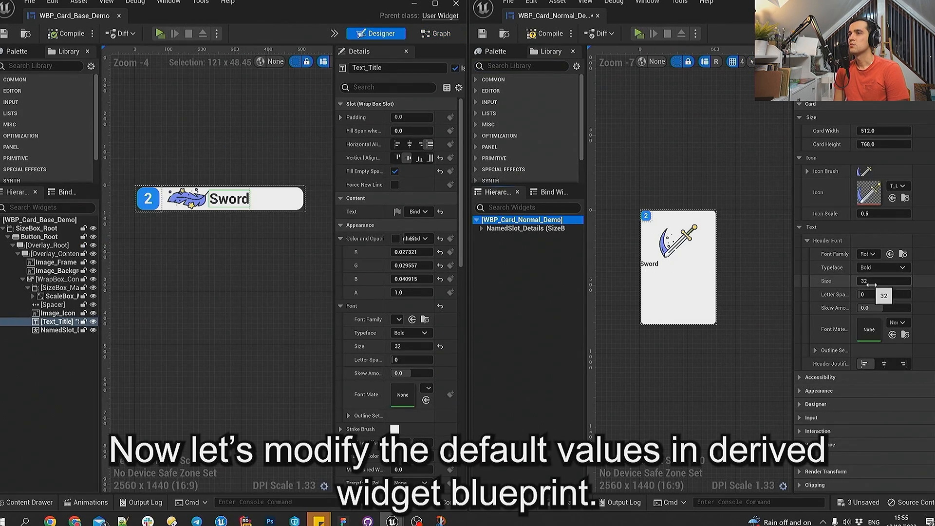
pyautogui.click(894, 269)
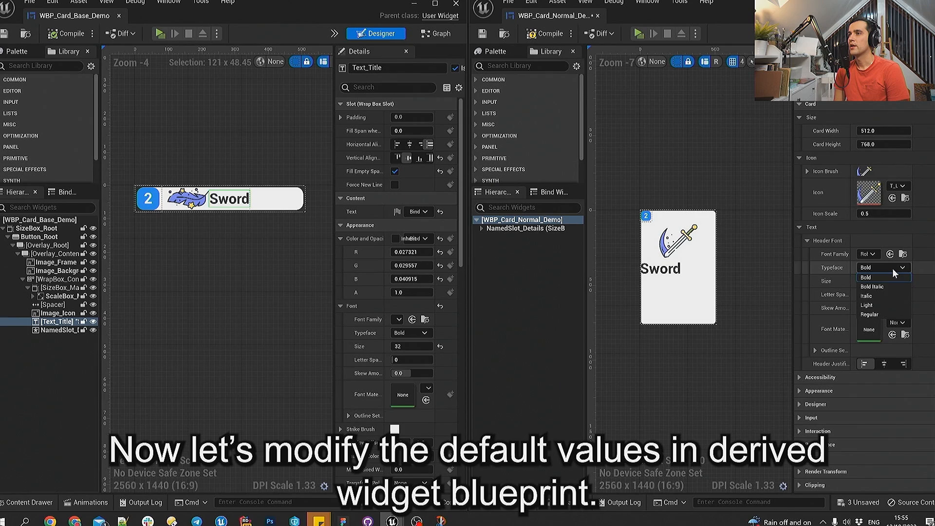
pyautogui.click(874, 306)
pyautogui.click(888, 364)
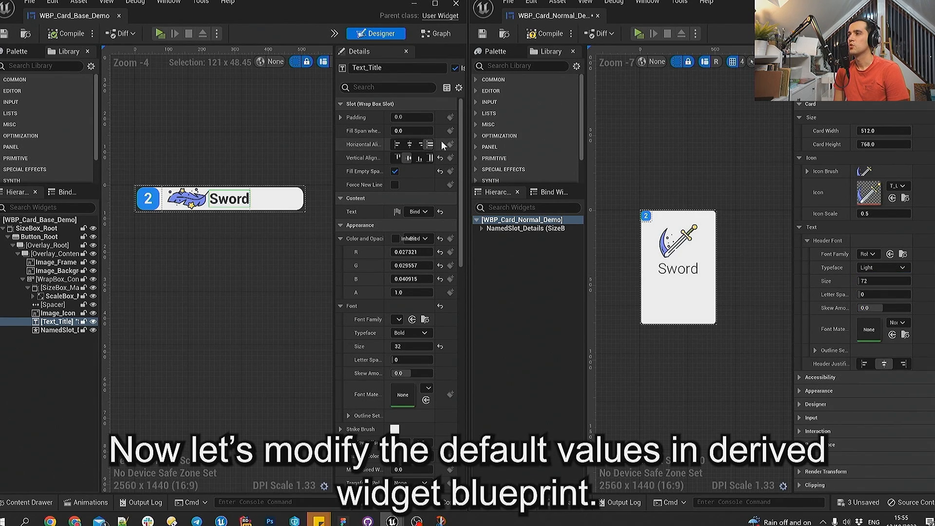
pyautogui.click(481, 34)
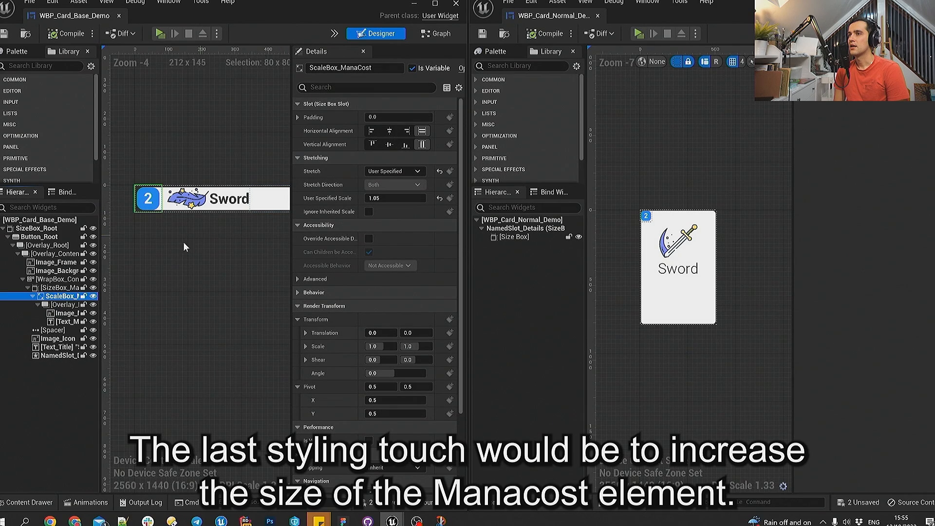
# - Collapse the base card's title font and justification nodes into a function named UpdateHeaderFont and place its call beside Update Card Icon
pyautogui.click(389, 199)
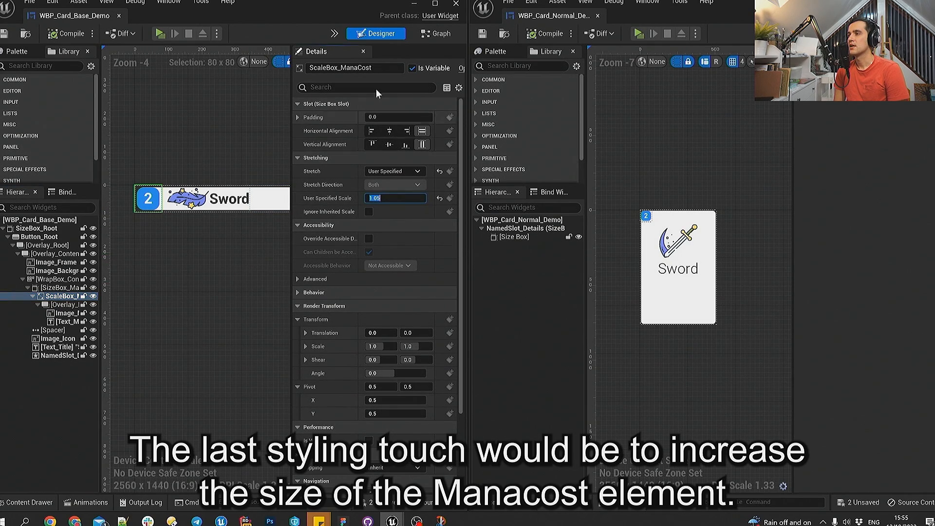
pyautogui.click(436, 33)
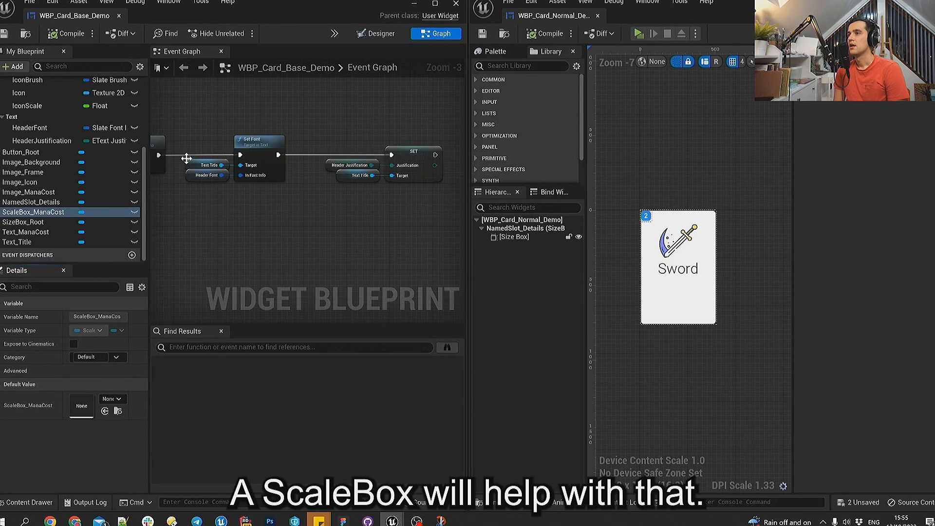
pyautogui.moveTo(186, 158); pyautogui.dragTo(421, 221)
pyautogui.rightClick(265, 147)
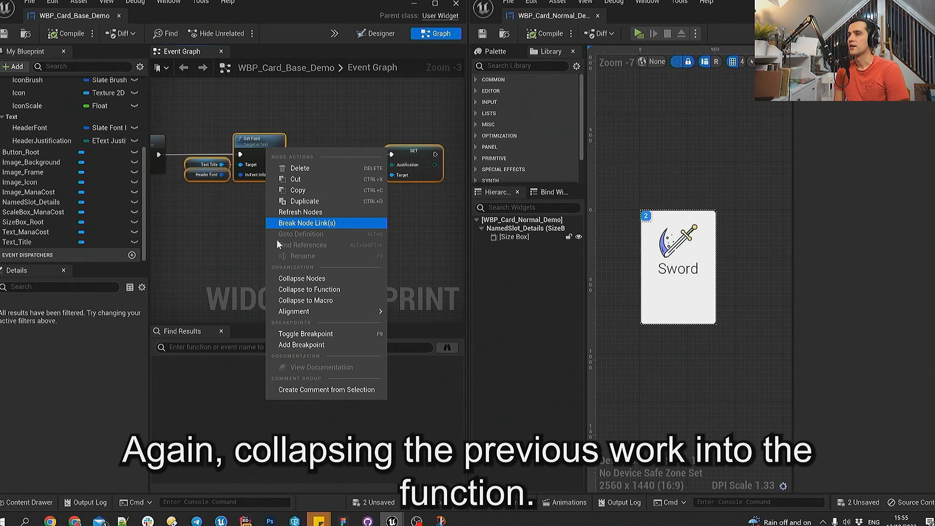
pyautogui.click(307, 289)
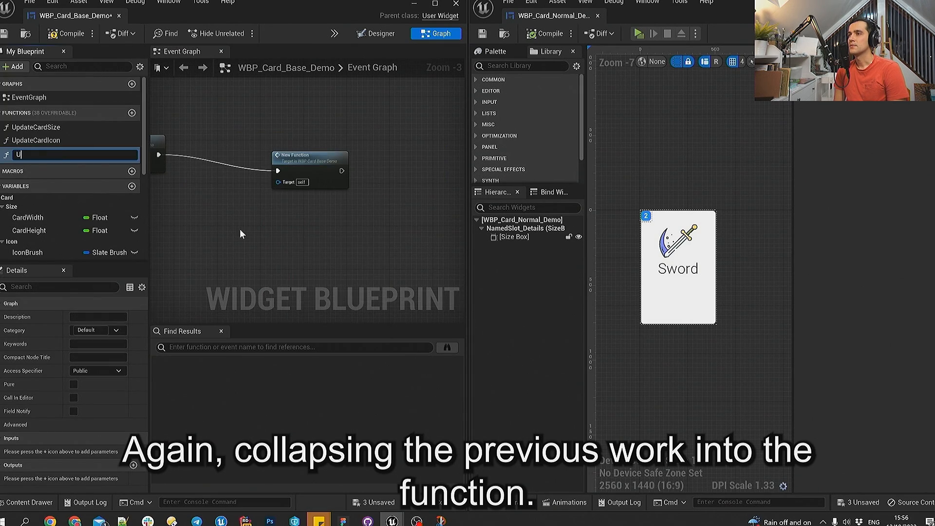
pyautogui.write('Updaet')
pyautogui.press('BackSpace')
pyautogui.press('BackSpace')
pyautogui.write('teHeaderFont')
pyautogui.press('Return')
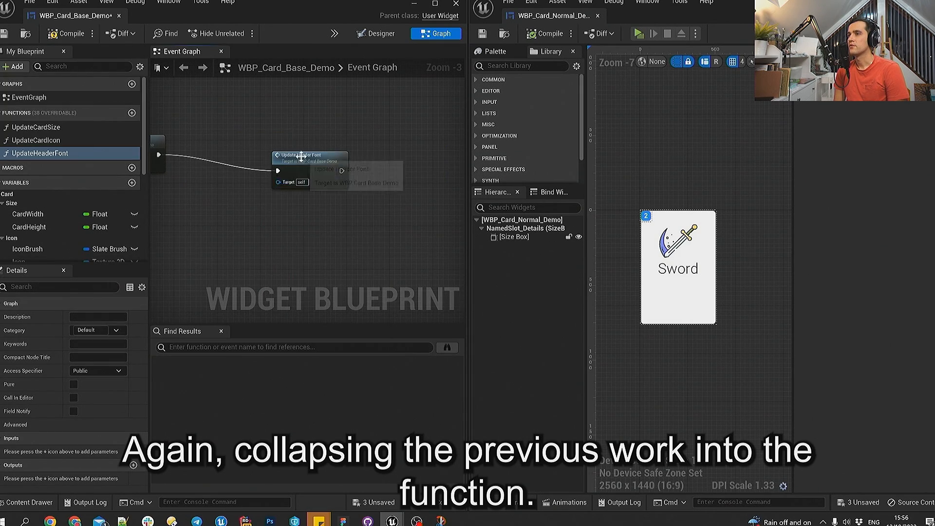
pyautogui.moveTo(301, 156); pyautogui.dragTo(208, 141)
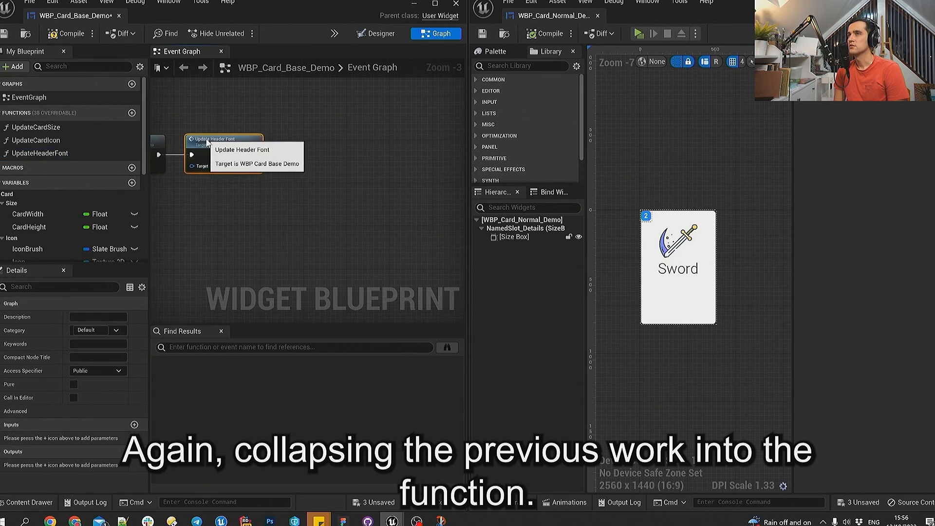
# - Add a float variable named ManacostScale to the base card in the Card|Manacost category
pyautogui.moveTo(298, 110); pyautogui.dragTo(384, 150, button='right')
pyautogui.moveTo(273, 239); pyautogui.dragTo(230, 229, button='right')
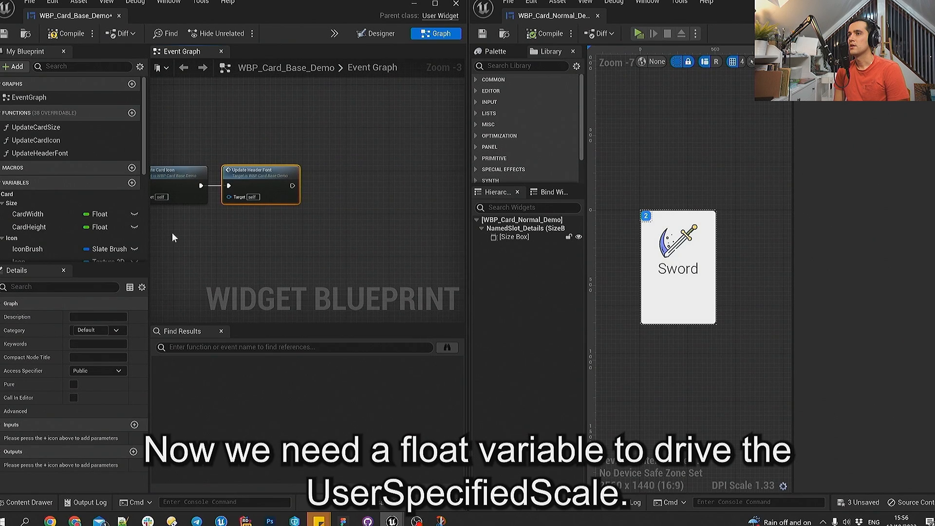
pyautogui.scroll(-2, 67, 229)
pyautogui.scroll(-3, 57, 180)
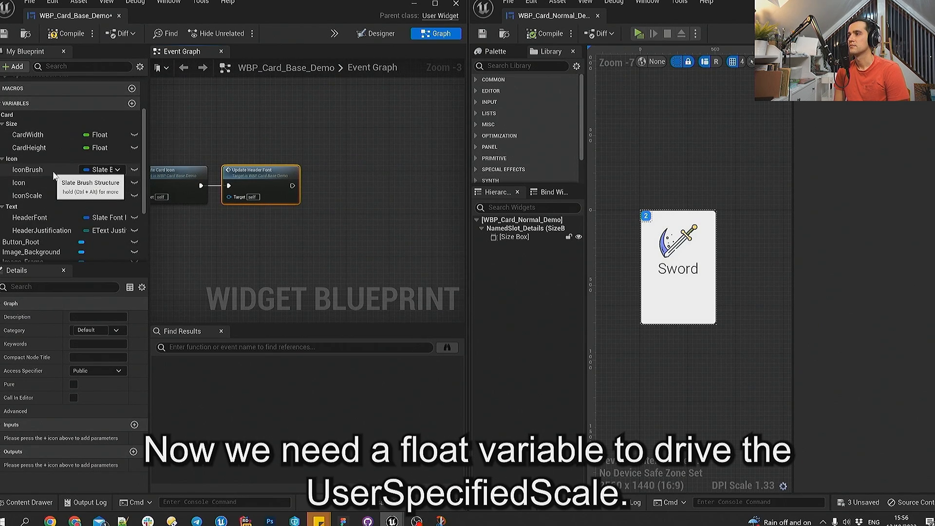
pyautogui.click(131, 103)
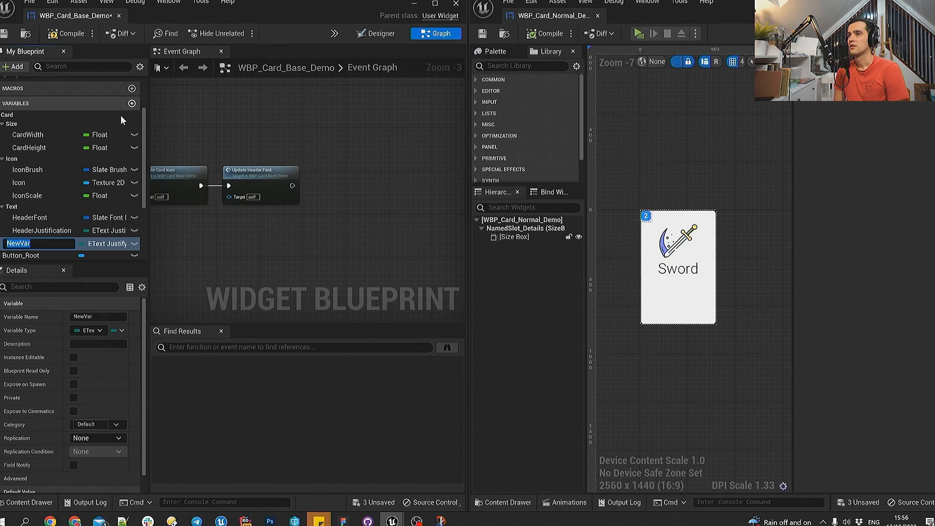
pyautogui.click(107, 244)
pyautogui.click(98, 312)
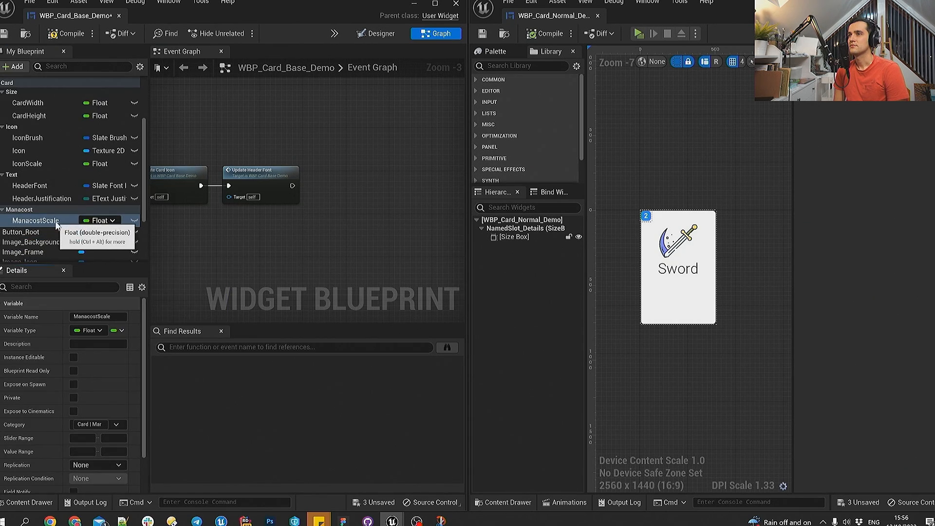
# - Add a Set User Specified Scale node for ScaleBox_ManaCost in the event graph after Update Header Font
pyautogui.scroll(-5, 56, 245)
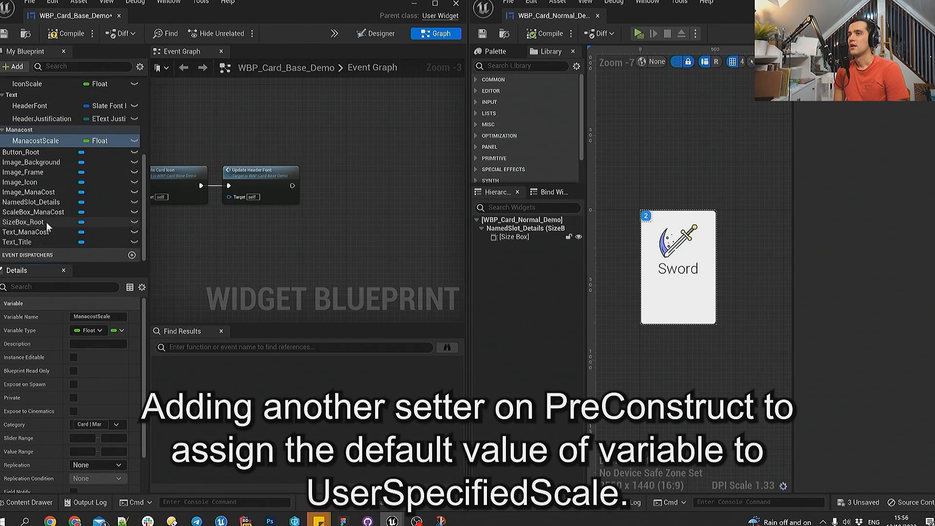
pyautogui.keyDown('ctrl'); pyautogui.moveTo(33, 212); pyautogui.dragTo(311, 206); pyautogui.keyUp('ctrl')
pyautogui.moveTo(361, 209); pyautogui.dragTo(371, 186)
pyautogui.write('se')
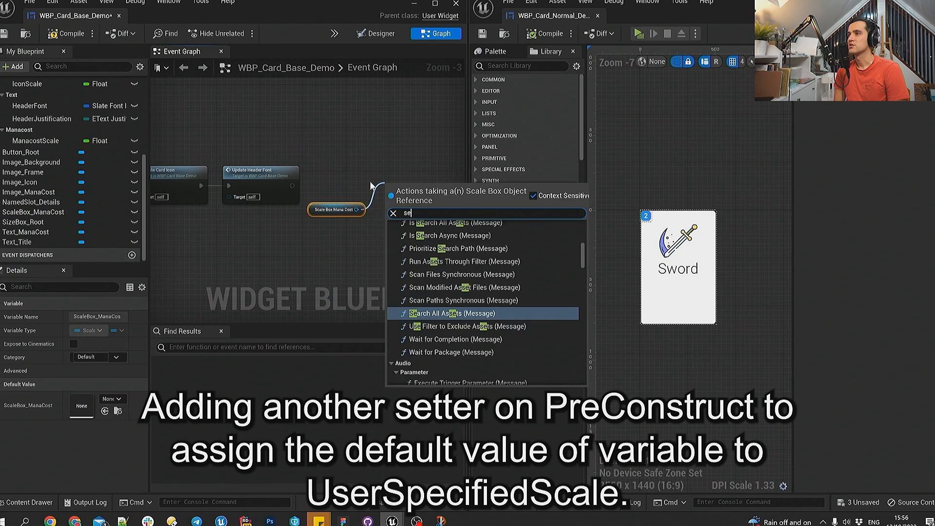
pyautogui.write('t scal')
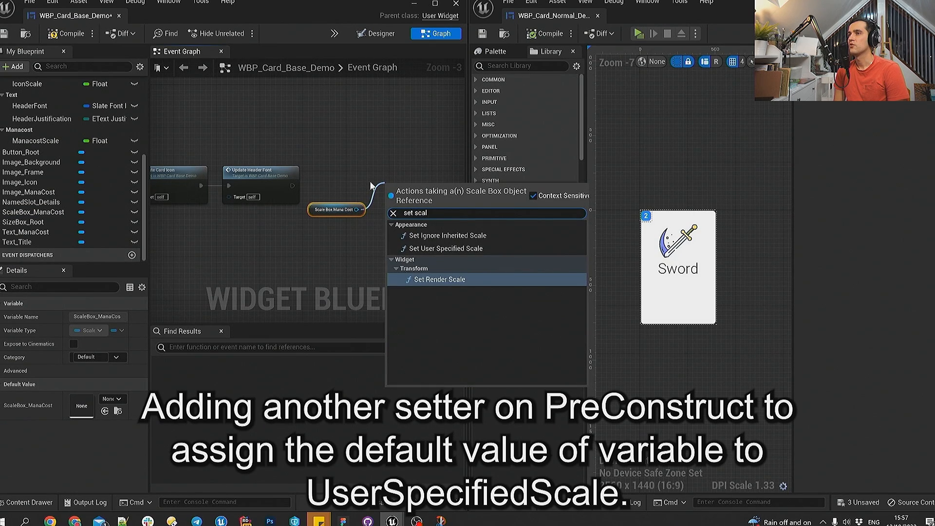
pyautogui.click(445, 248)
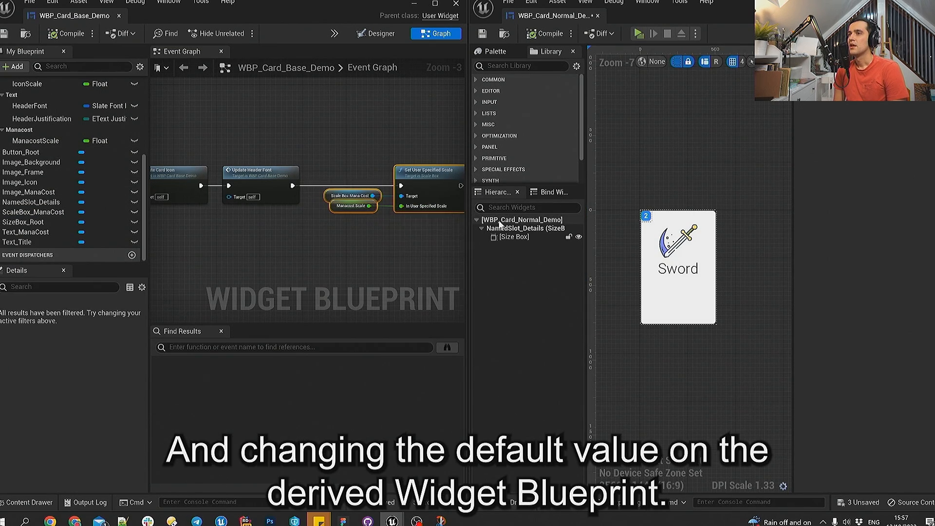
# - Increase the normal card's Manacost Scale default, compile and save the widget, and inspect the enlarged mana cost badge
pyautogui.click(506, 220)
pyautogui.click(906, 185)
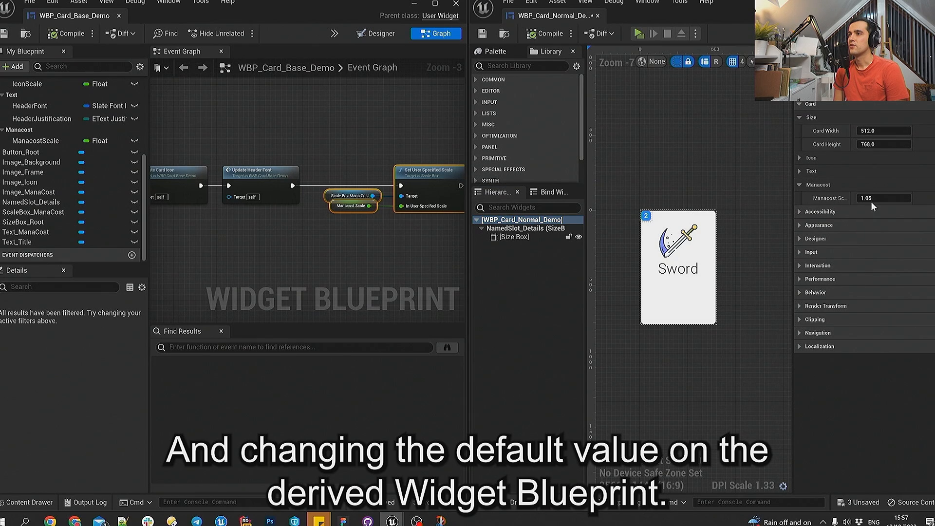
pyautogui.click(901, 197)
pyautogui.click(766, 167)
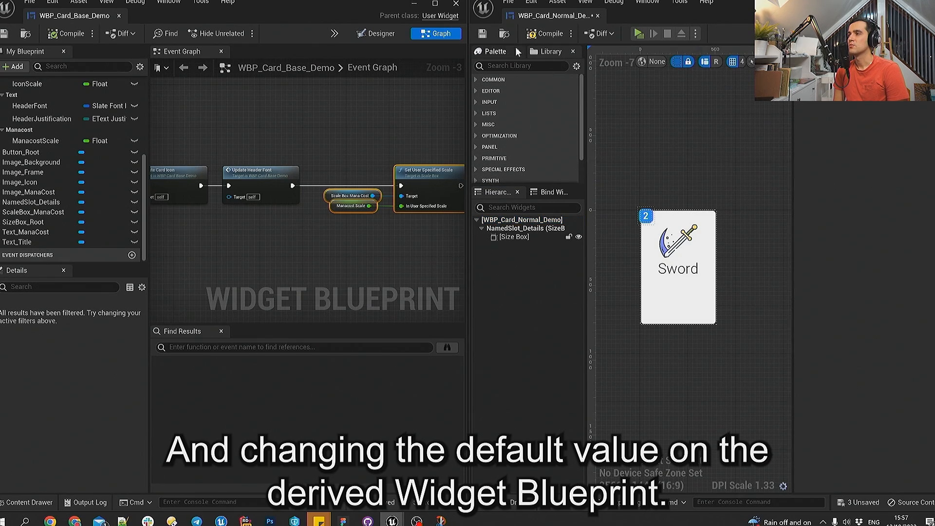
pyautogui.click(483, 35)
pyautogui.click(533, 35)
pyautogui.scroll(3, 673, 341)
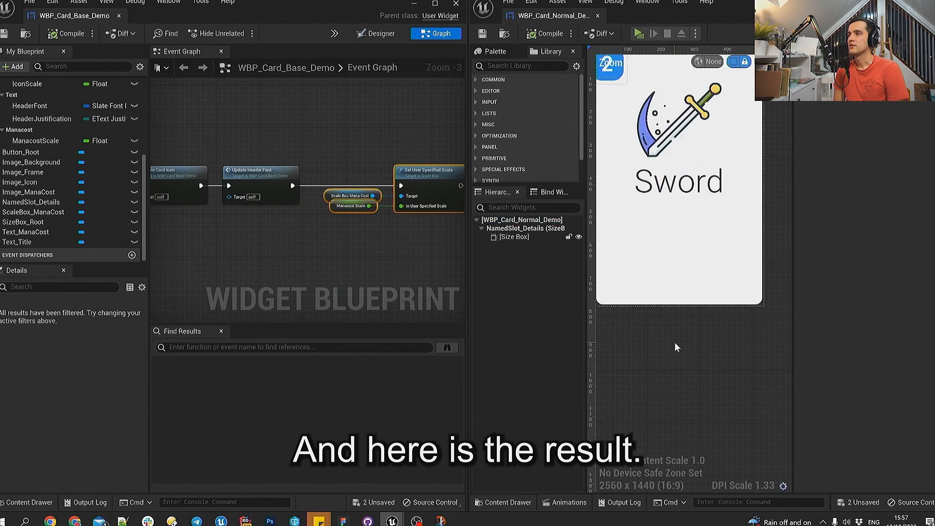
pyautogui.click(913, 3)
pyautogui.moveTo(447, 207); pyautogui.dragTo(568, 230, button='right')
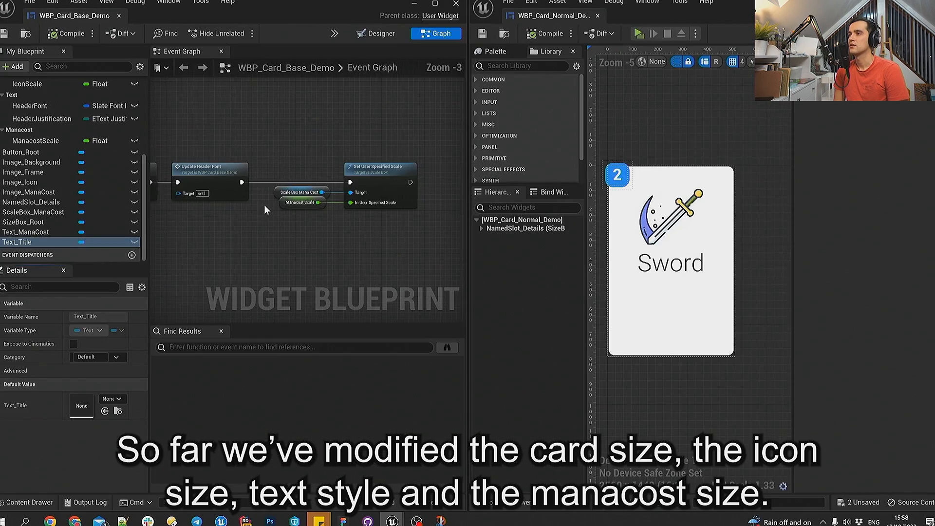
# - Add a variable named ManacostText of type Text to the base card
pyautogui.scroll(3, 62, 148)
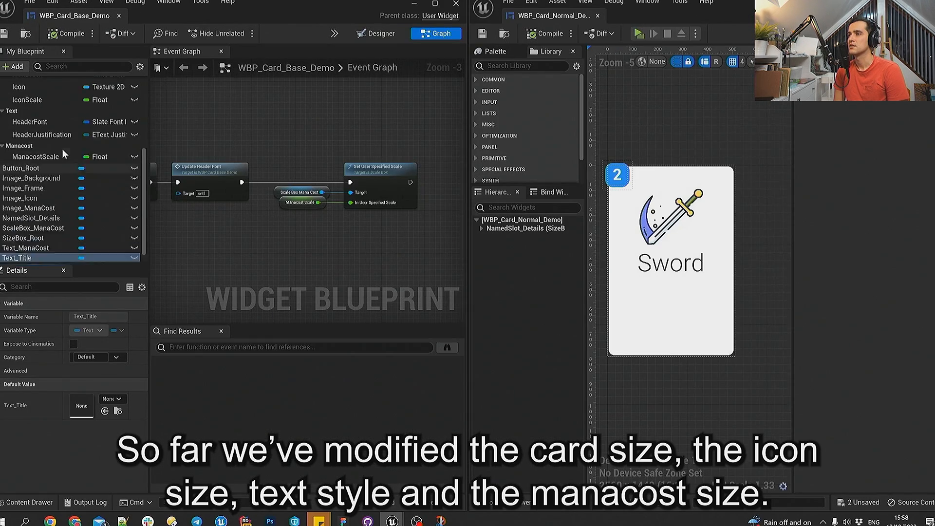
pyautogui.click(134, 124)
pyautogui.write('ManacostText')
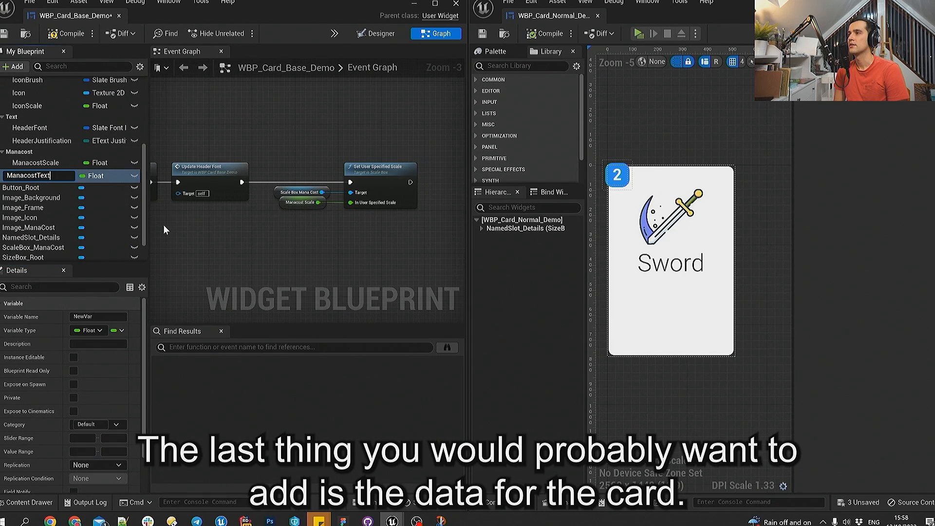
pyautogui.press('Return')
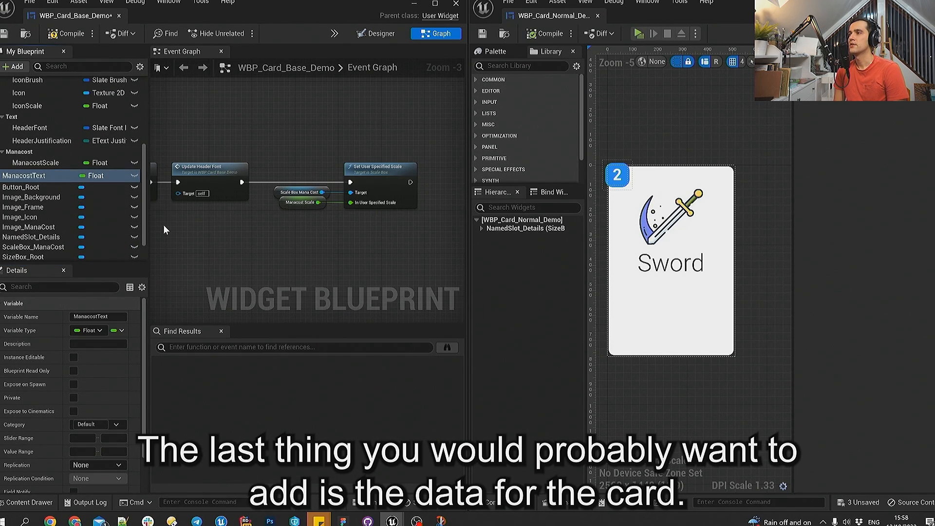
pyautogui.click(98, 176)
pyautogui.write('Text')
pyautogui.click(120, 205)
# - Duplicate the ManacostText variable and name the copy HeaderText
pyautogui.scroll(3, 65, 216)
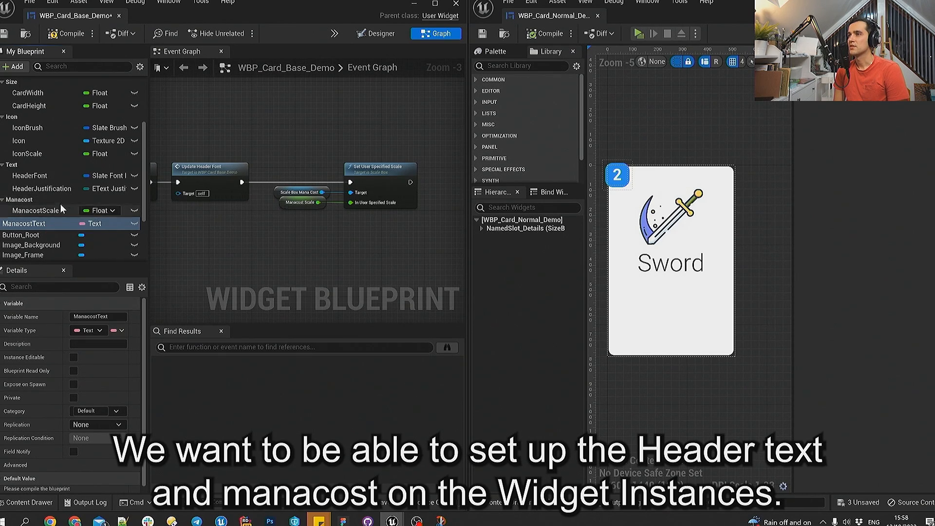
pyautogui.hotkey('ctrl', 'w')
pyautogui.write('He')
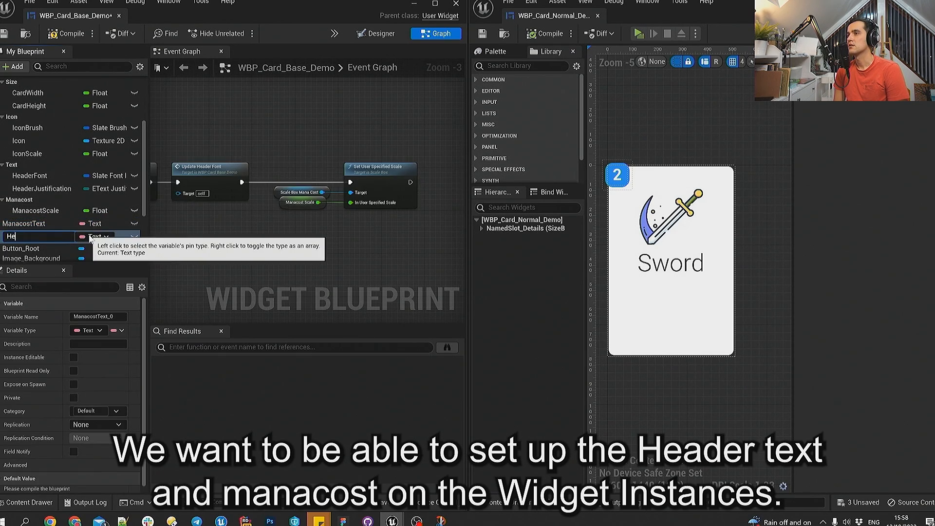
pyautogui.write('aderText')
pyautogui.press('Return')
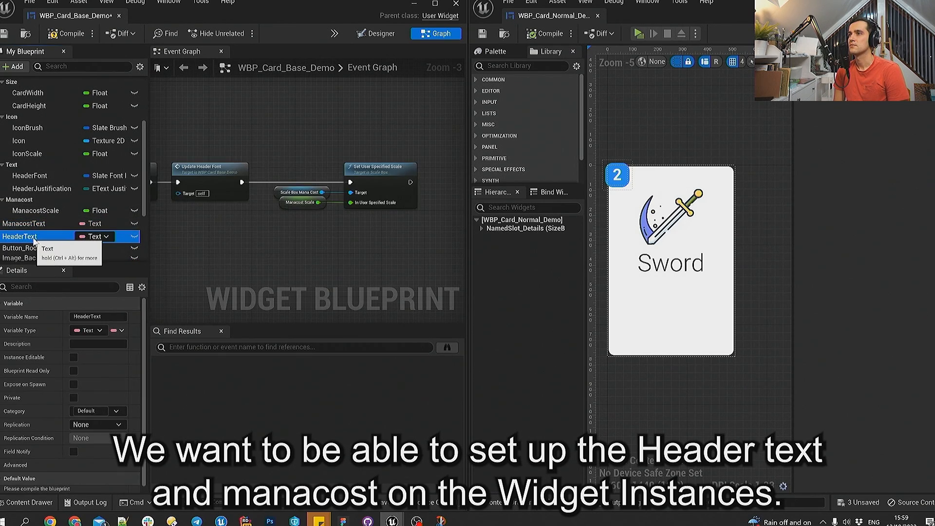
# - Put ManacostText in a new Card|Data category and move the HeaderText and Icon variables into it
pyautogui.click(33, 224)
pyautogui.click(91, 411)
pyautogui.write('Data')
pyautogui.press('Return')
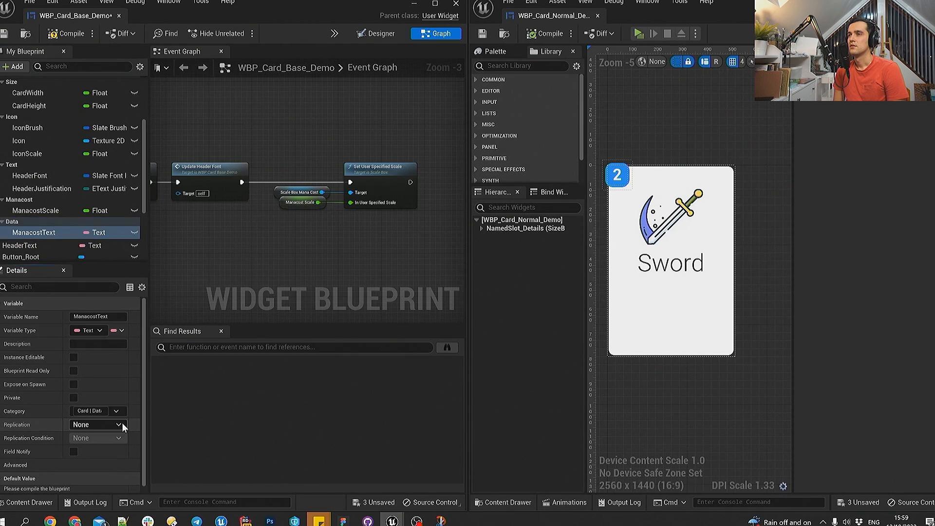
pyautogui.moveTo(34, 246); pyautogui.dragTo(30, 234)
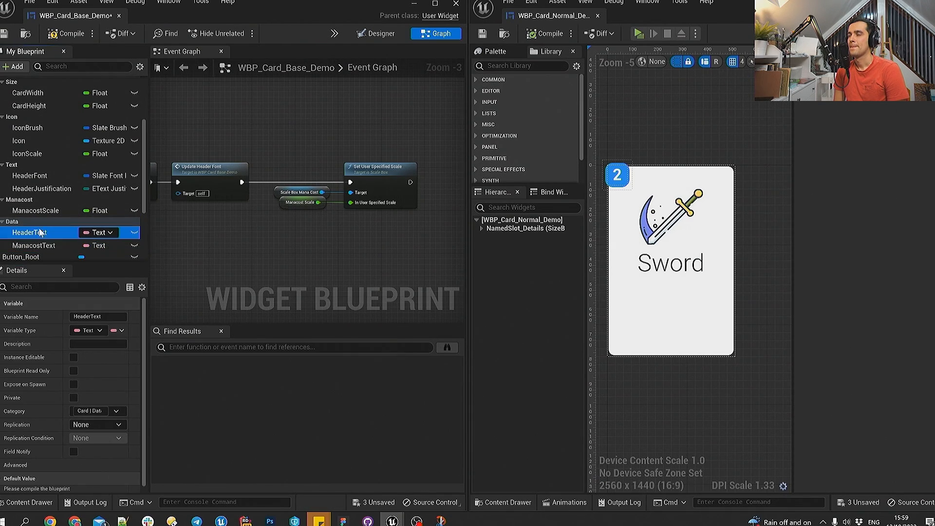
pyautogui.scroll(1, 47, 209)
pyautogui.scroll(-2, 46, 207)
pyautogui.moveTo(29, 141); pyautogui.dragTo(32, 245)
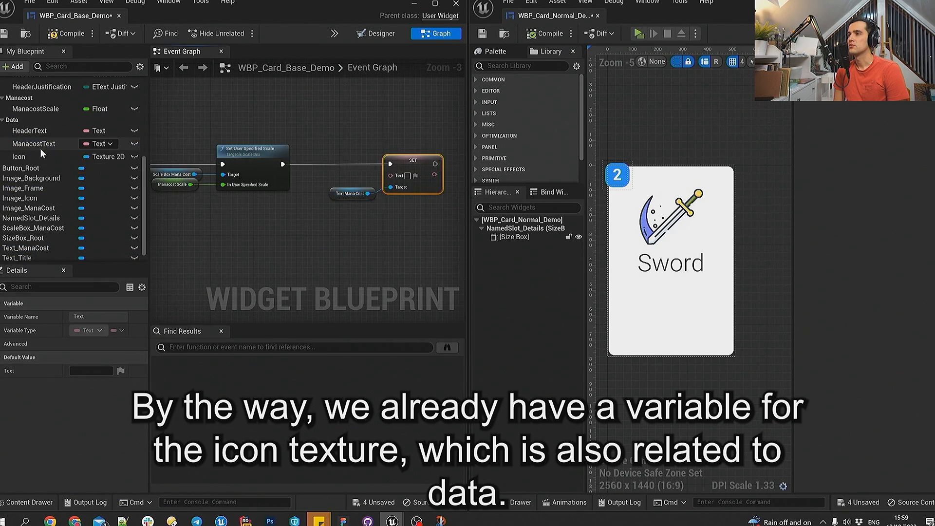
# - Group the text block setters in a function named UpdateText, compile the base card and show its designer view
pyautogui.moveTo(40, 143); pyautogui.dragTo(391, 174)
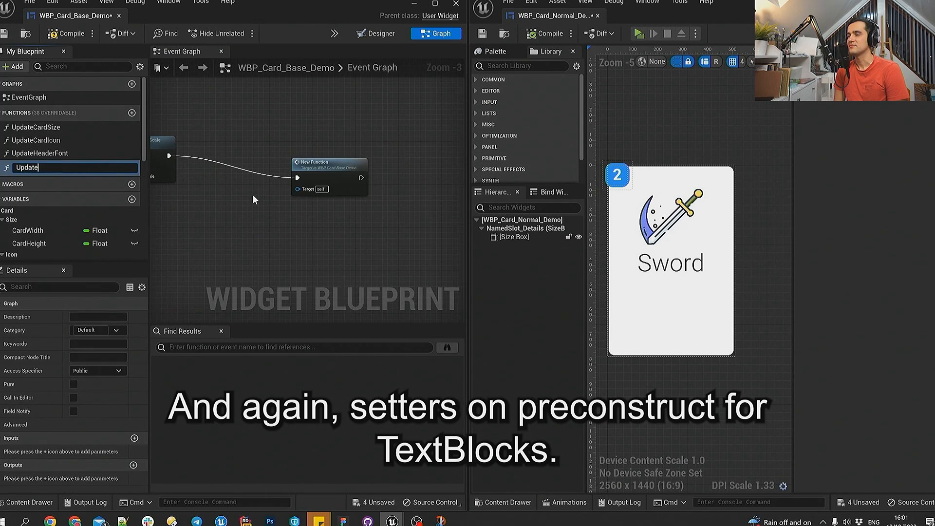
pyautogui.write('Text')
pyautogui.press('Return')
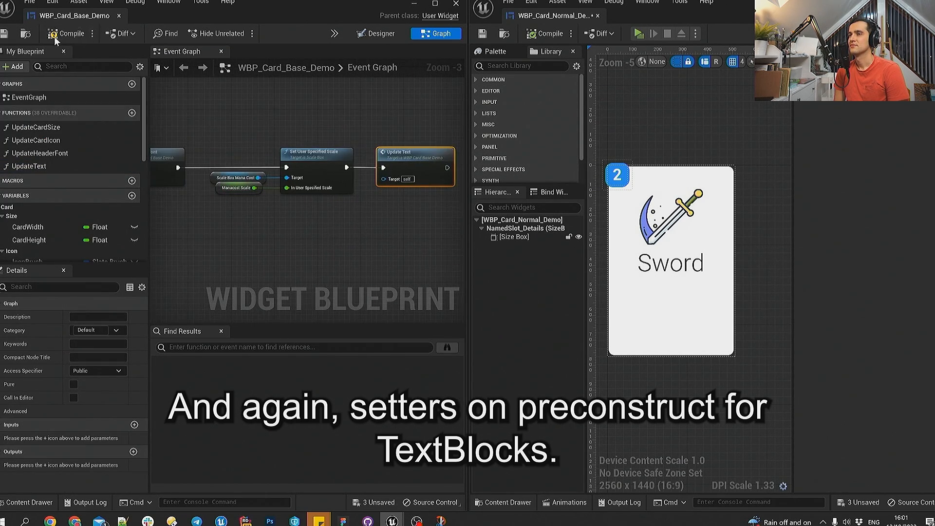
pyautogui.click(65, 34)
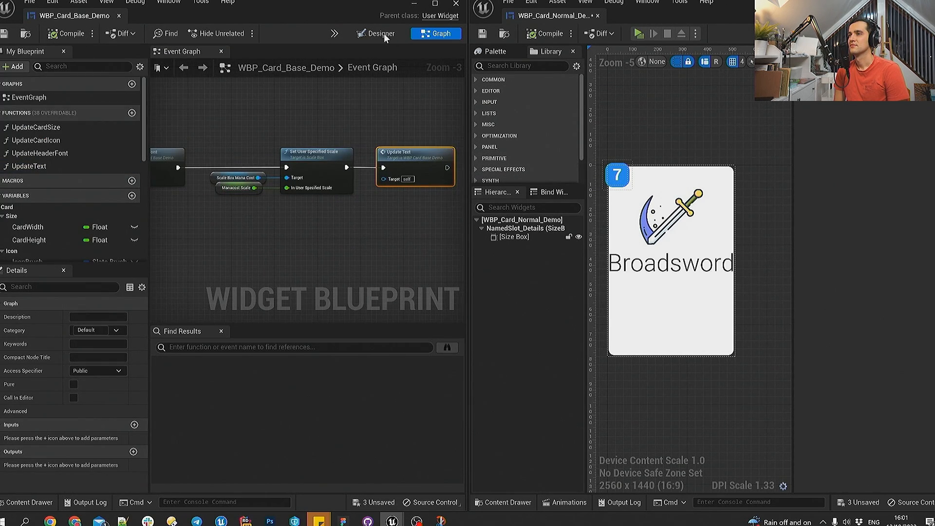
pyautogui.click(384, 33)
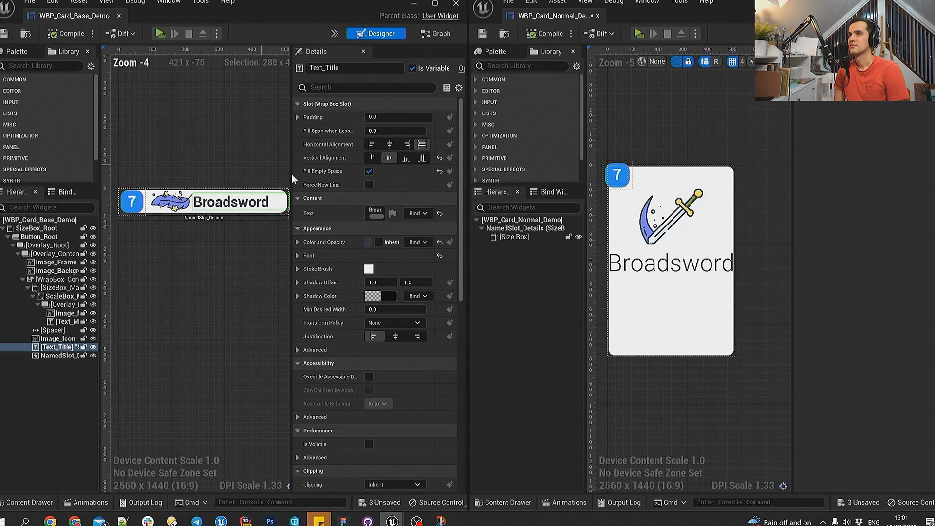
# - Set the normal card's Header Text to Star and its Manacost Text to 3 in the Data category
pyautogui.click(521, 219)
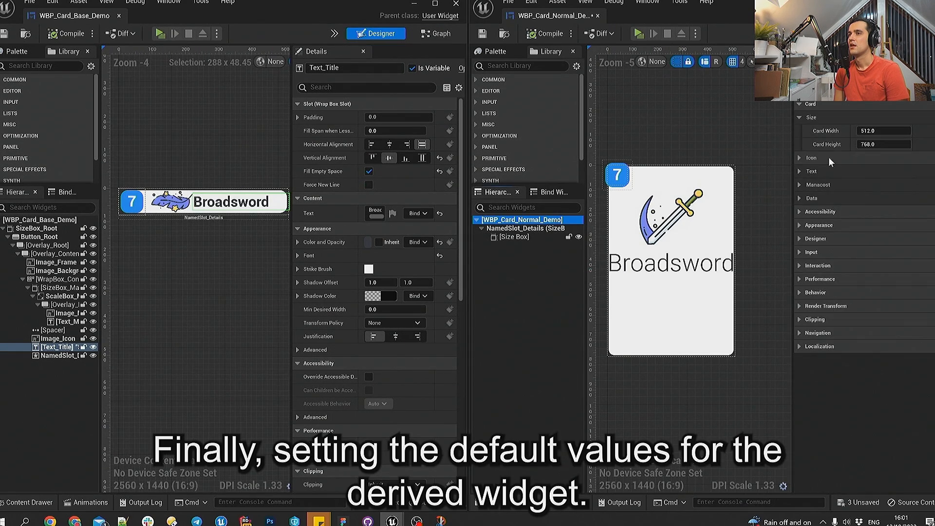
pyautogui.click(804, 198)
pyautogui.click(874, 212)
pyautogui.write('Star')
pyautogui.click(875, 225)
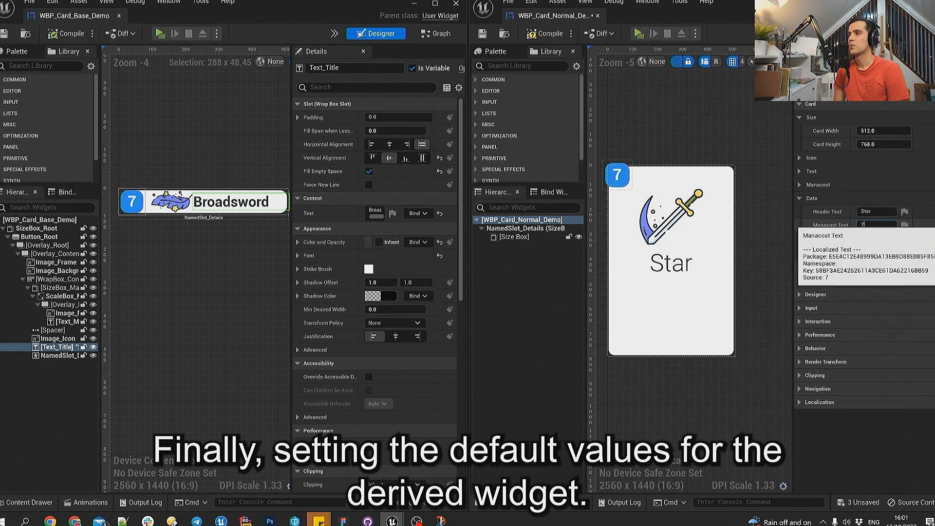
pyautogui.write('3')
pyautogui.press('Return')
# - Assign the yellow star texture as the normal card's icon and save the widget
pyautogui.click(891, 242)
pyautogui.click(805, 399)
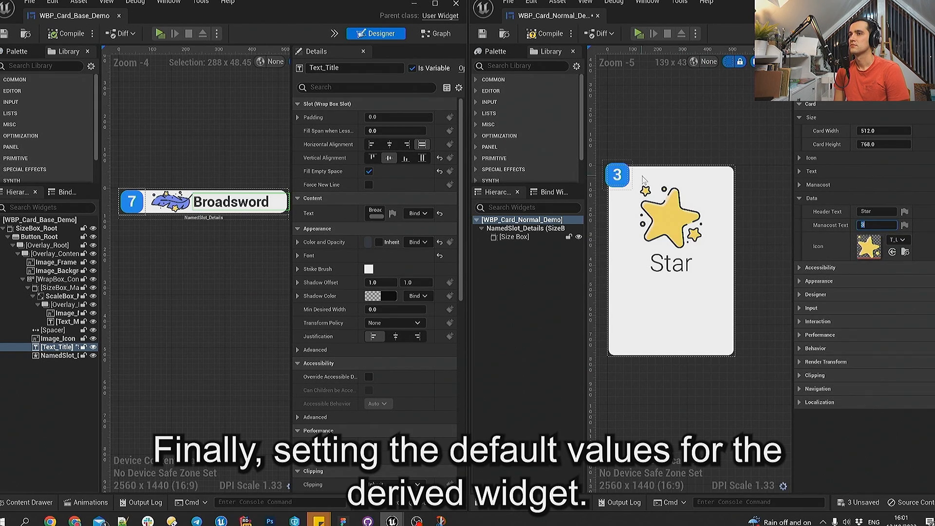
pyautogui.click(483, 34)
pyautogui.moveTo(730, 257); pyautogui.dragTo(753, 258, button='right')
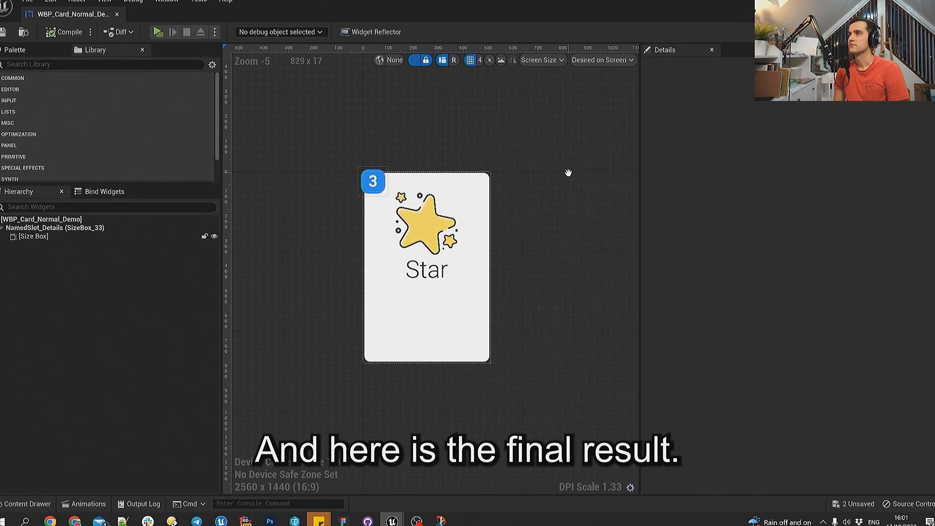
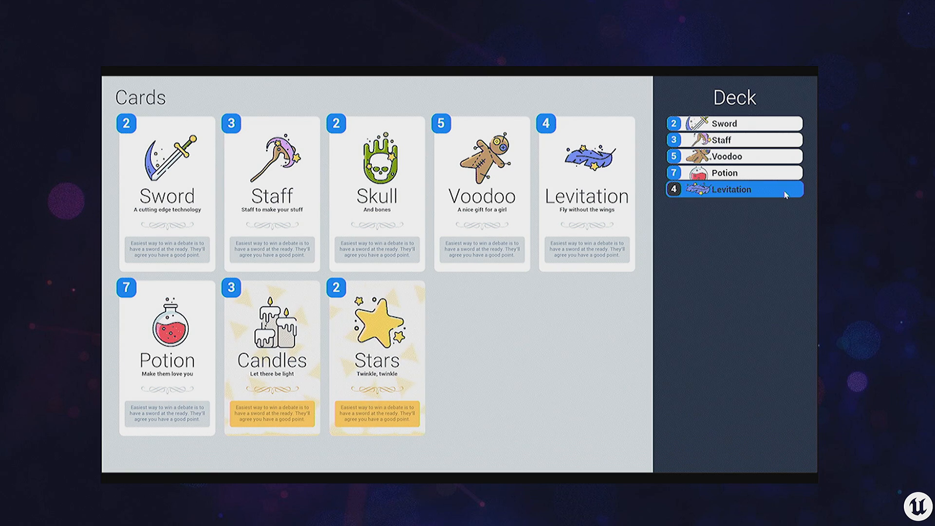
pyautogui.click(785, 195)
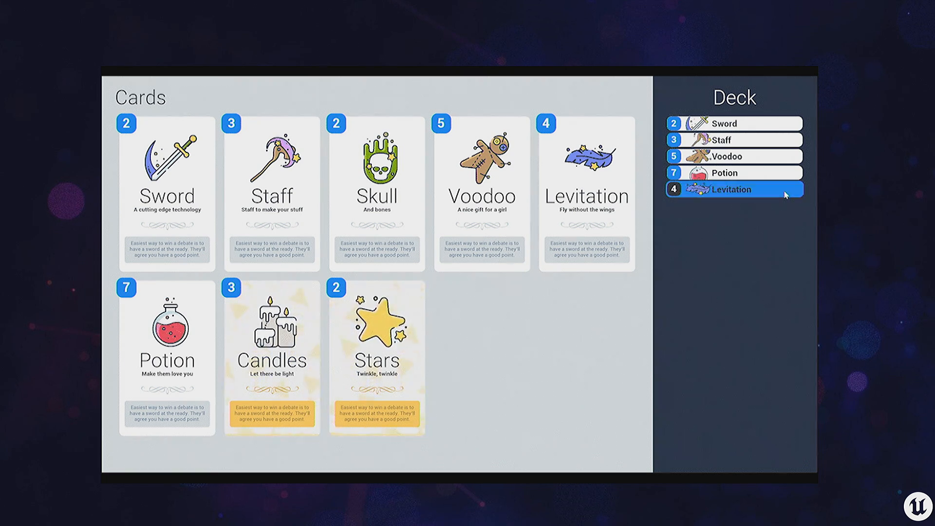
# - Check the hover states of the Levitation deck entry and the Levitation card in the running card demo
pyautogui.click(591, 183)
pyautogui.click(591, 183)
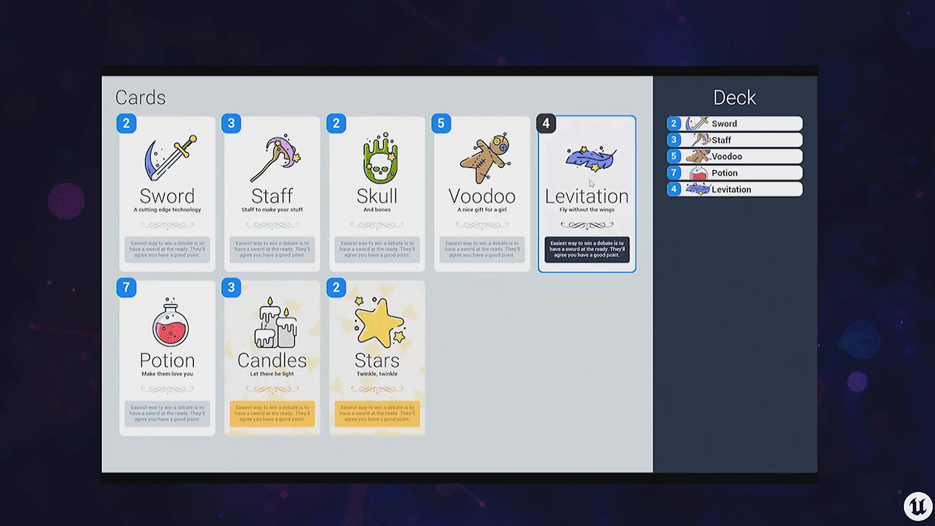
pyautogui.click(591, 183)
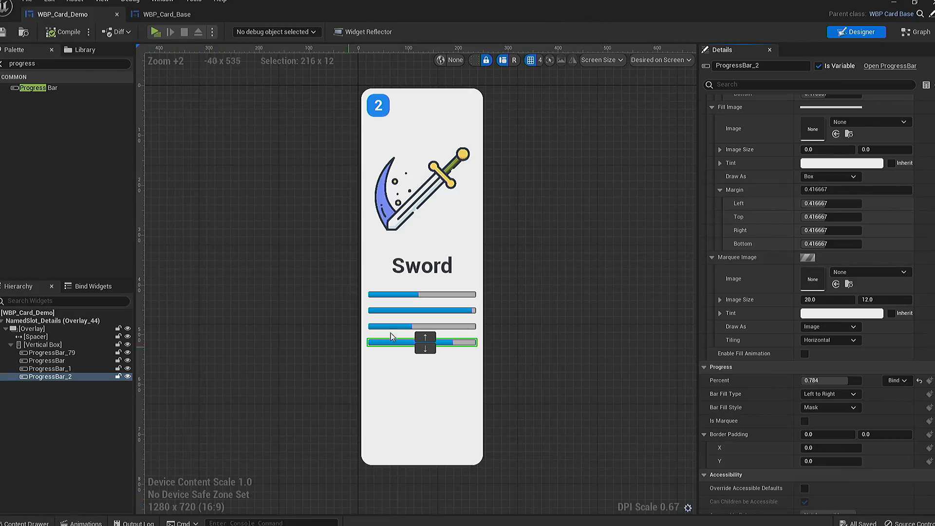
# - Open the Trans_Hovered animation of the base card widget and scrub its timeline to 0.10
pyautogui.click(633, 258)
pyautogui.scroll(-2, 579, 250)
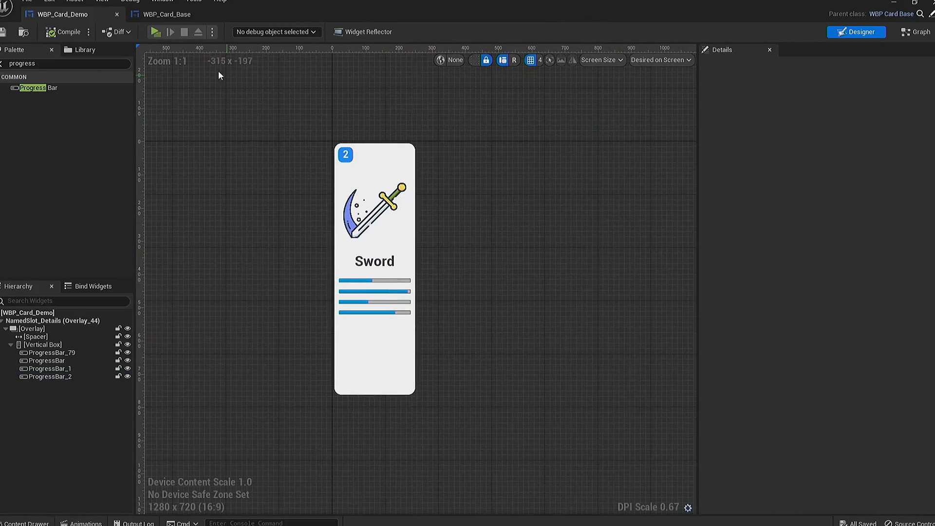
pyautogui.click(166, 15)
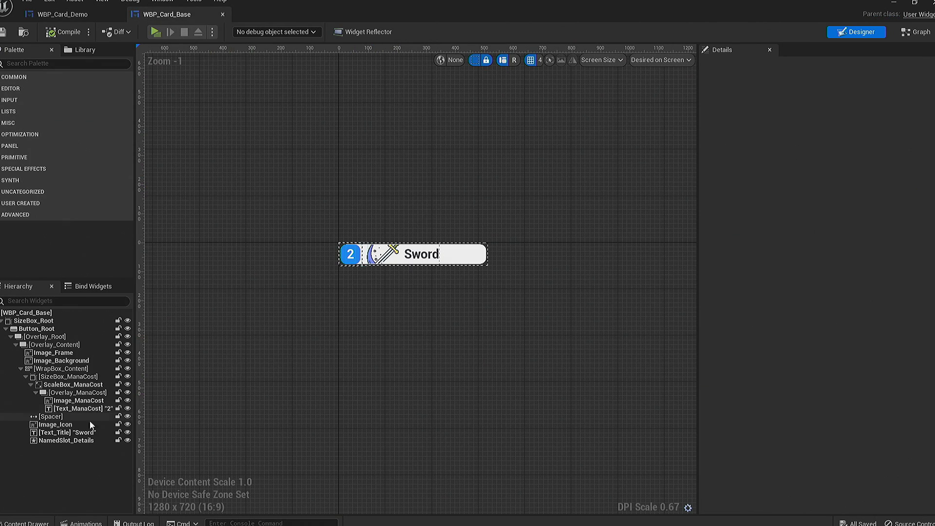
pyautogui.click(83, 523)
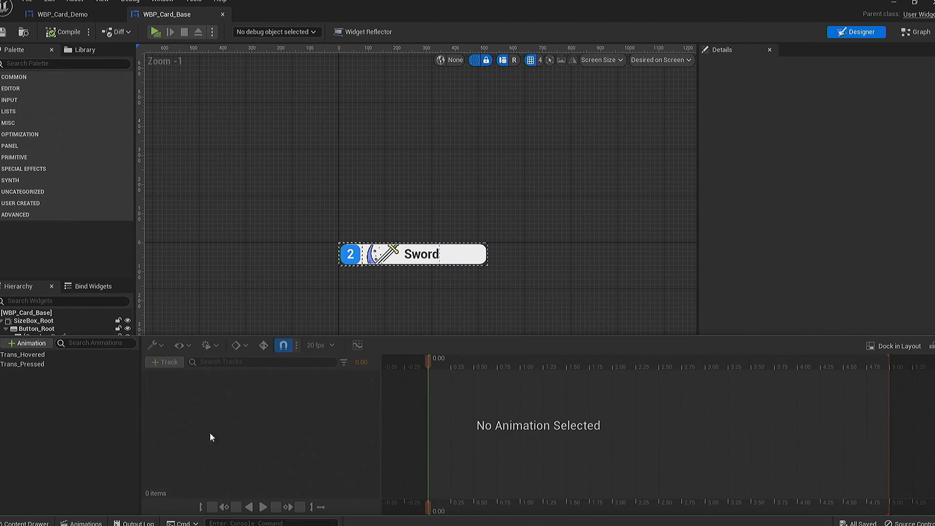
pyautogui.click(23, 354)
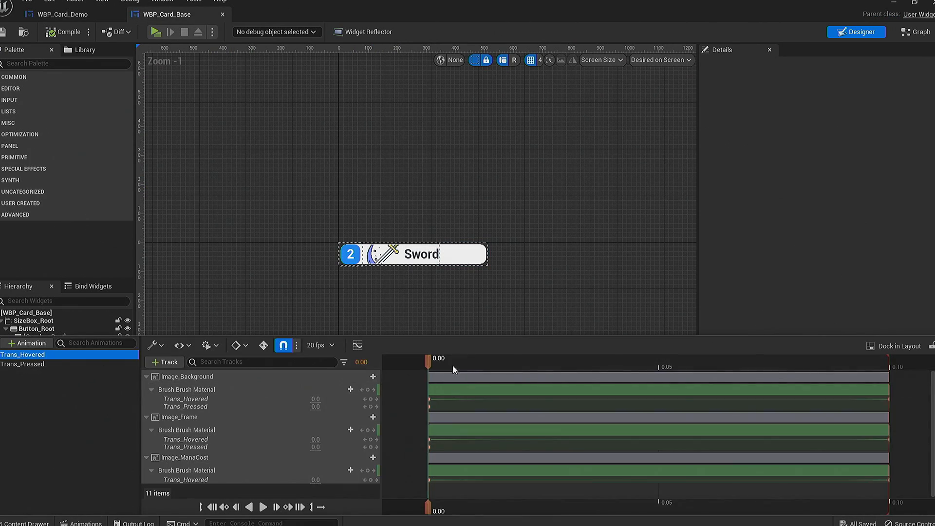
pyautogui.moveTo(486, 358); pyautogui.dragTo(815, 339)
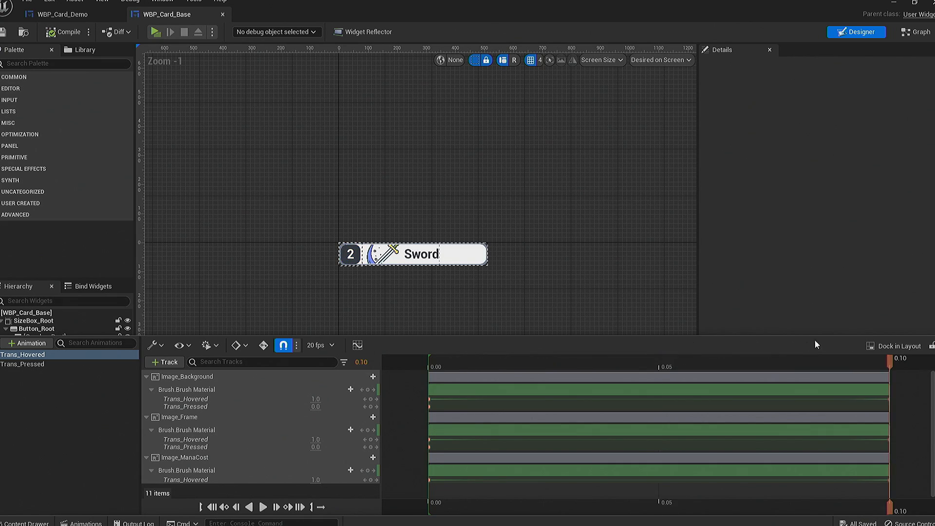
# - Inspect the Trans_Hovered and Trans_Pressed tracks of Image_Background and Image_Frame, and scrub the timeline back to 0.00
pyautogui.click(224, 389)
pyautogui.click(212, 399)
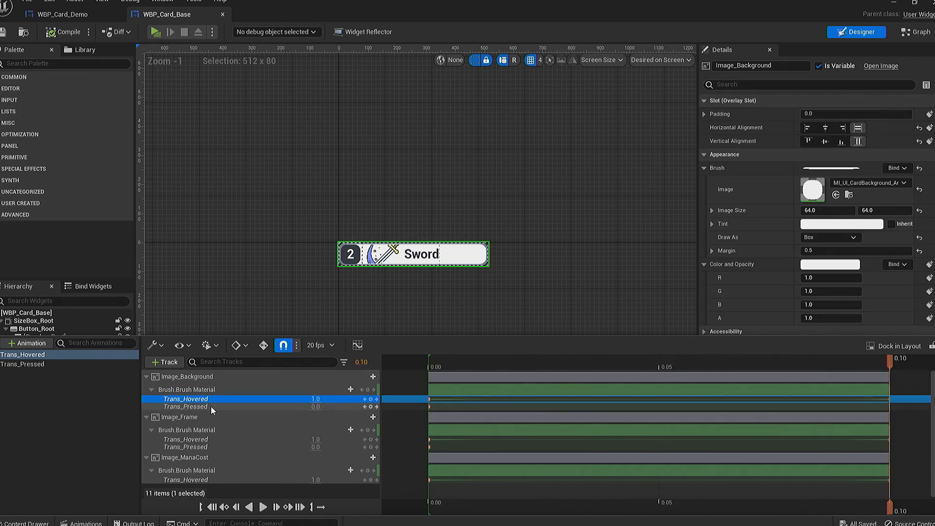
pyautogui.click(211, 406)
pyautogui.click(215, 440)
pyautogui.click(215, 447)
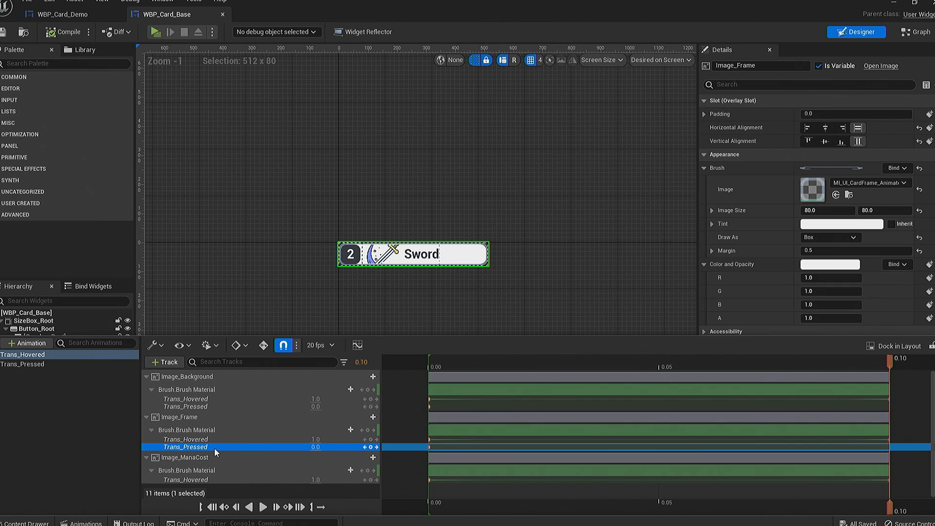
pyautogui.moveTo(480, 362); pyautogui.dragTo(419, 387)
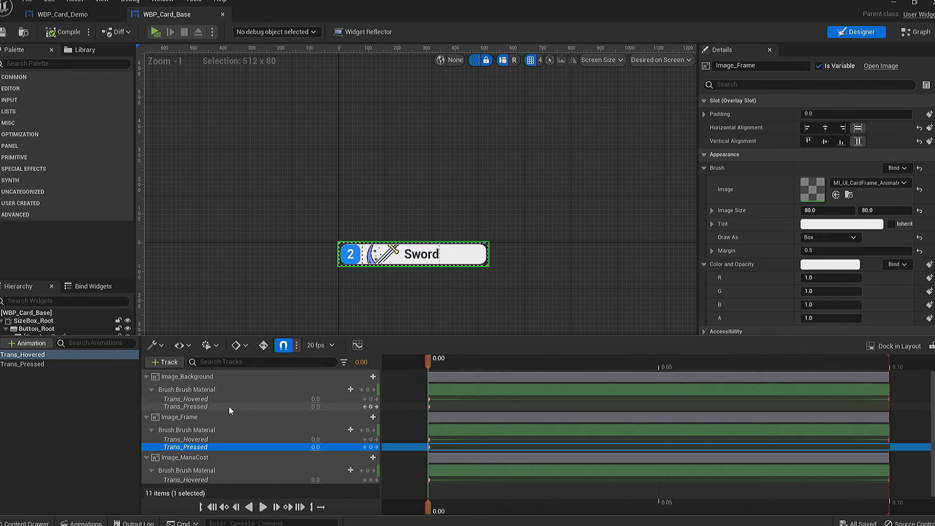
# - Follow Image_Background's brush material up through its parent instance MI_UI_CardBackground to the parent material M_UI_CardBackground
pyautogui.click(211, 380)
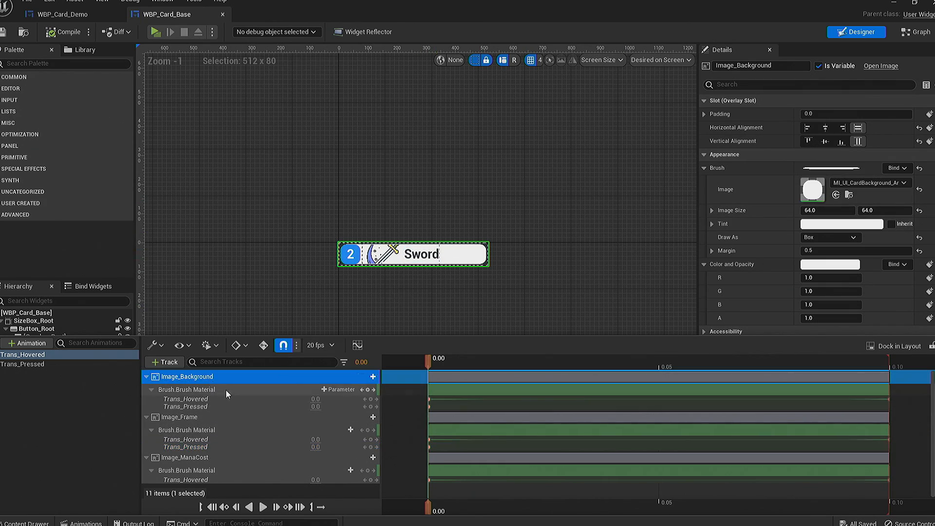
pyautogui.doubleClick(814, 188)
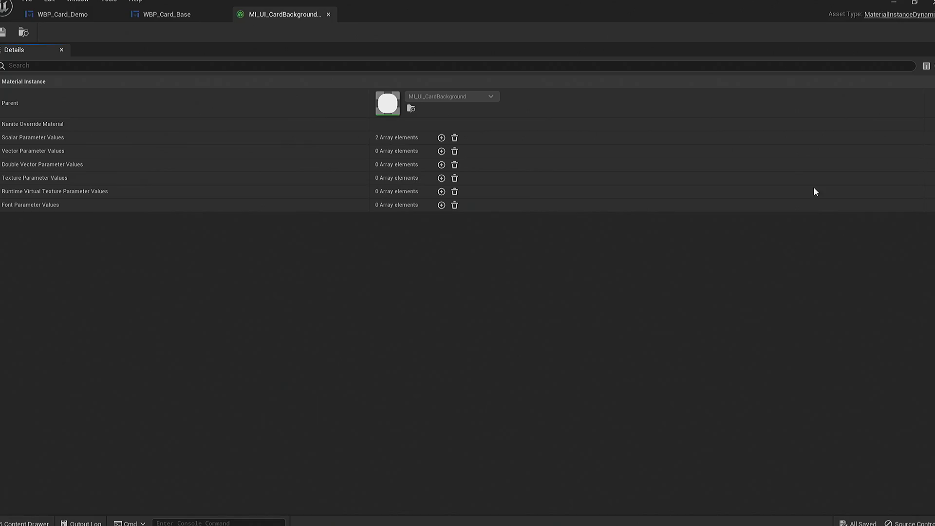
pyautogui.doubleClick(380, 103)
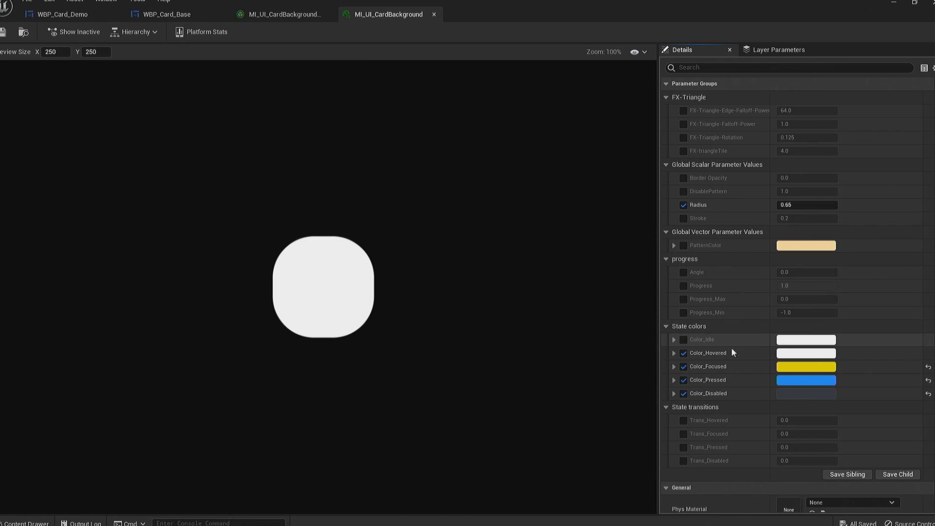
pyautogui.scroll(-5, 732, 352)
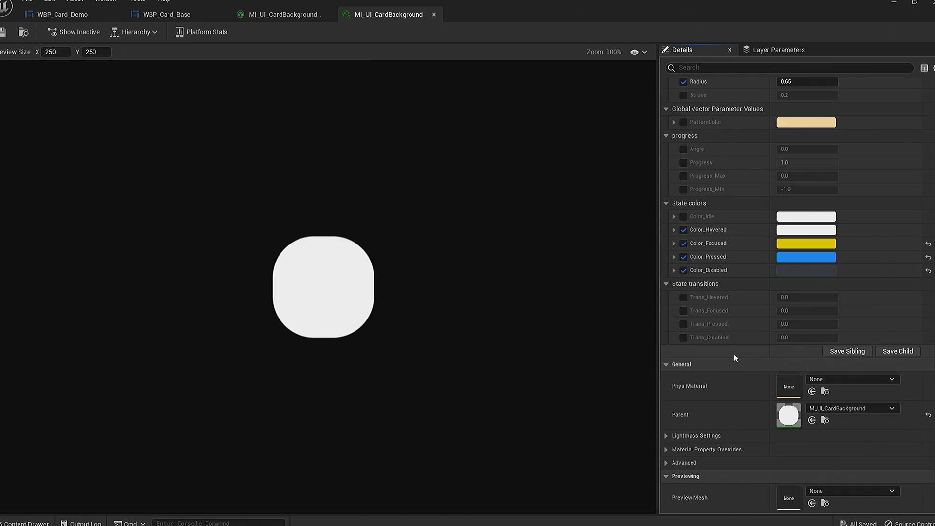
pyautogui.doubleClick(787, 414)
# - Locate the MF_UI_ButtonStatesBase_Lerp node in the M_UI_CardBackground graph and open that material function
pyautogui.scroll(-5, 496, 309)
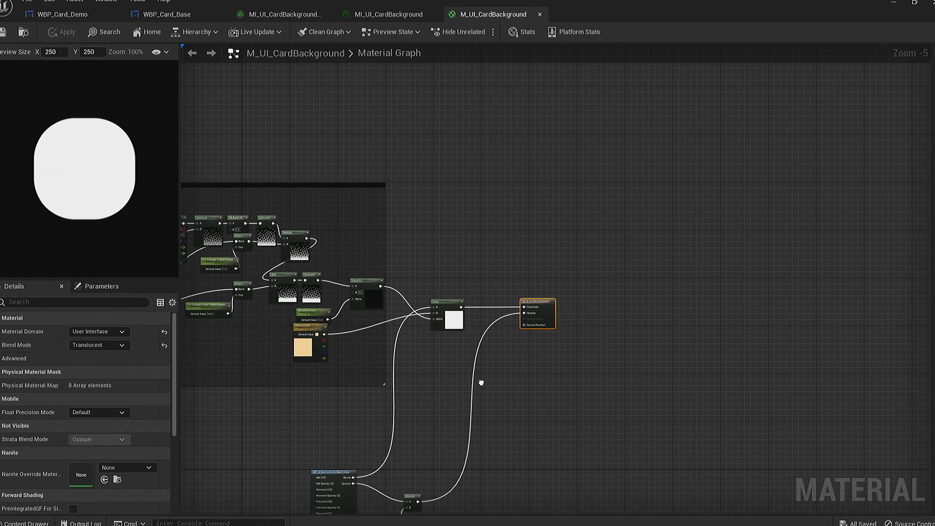
pyautogui.scroll(6, 456, 286)
pyautogui.click(392, 314)
pyautogui.moveTo(392, 313); pyautogui.dragTo(437, 192, button='right')
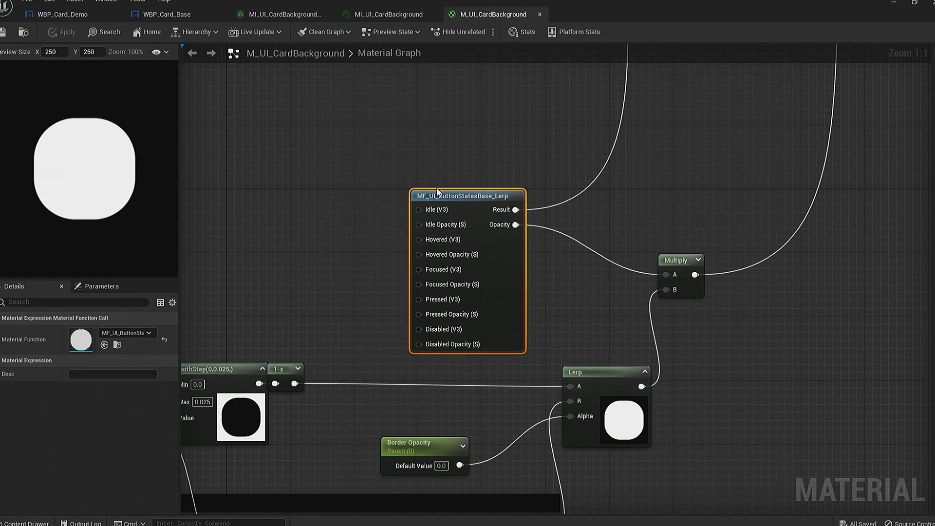
pyautogui.doubleClick(469, 196)
# - Examine the transition parameters, state colors and Lerp nodes of the hovered, focused, pressed and disabled states in the function graph
pyautogui.scroll(5, 467, 195)
pyautogui.click(563, 195)
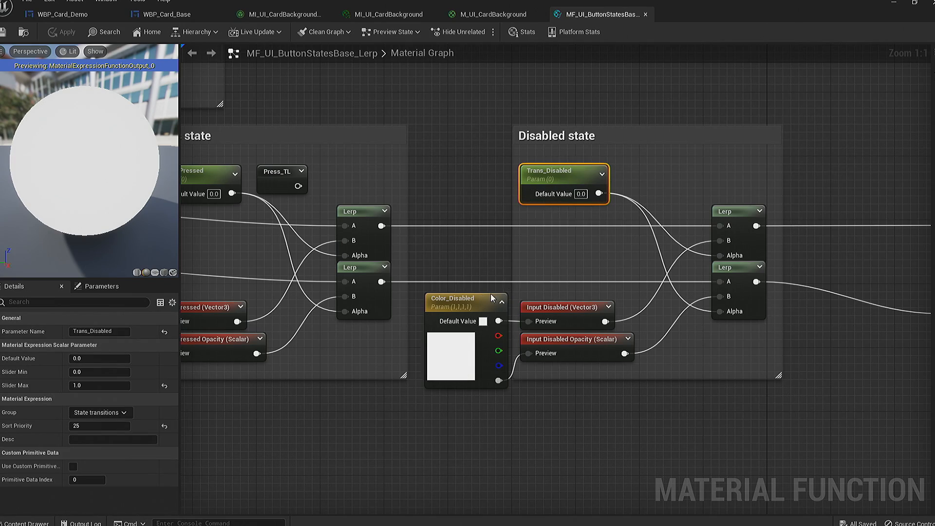
pyautogui.moveTo(492, 298); pyautogui.dragTo(803, 268, button='right')
pyautogui.click(560, 197)
pyautogui.click(461, 325)
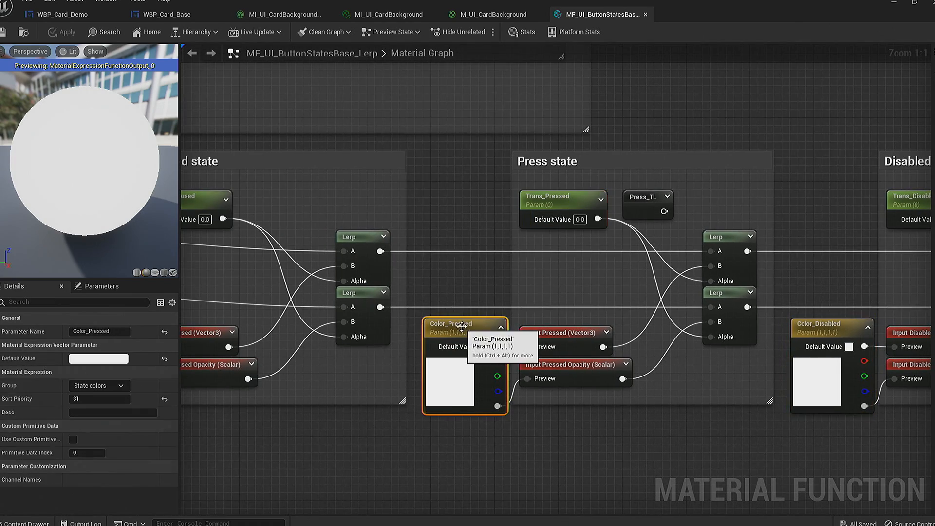
pyautogui.moveTo(462, 326); pyautogui.dragTo(821, 374, button='right')
pyautogui.scroll(-3, 658, 258)
pyautogui.scroll(2, 531, 116)
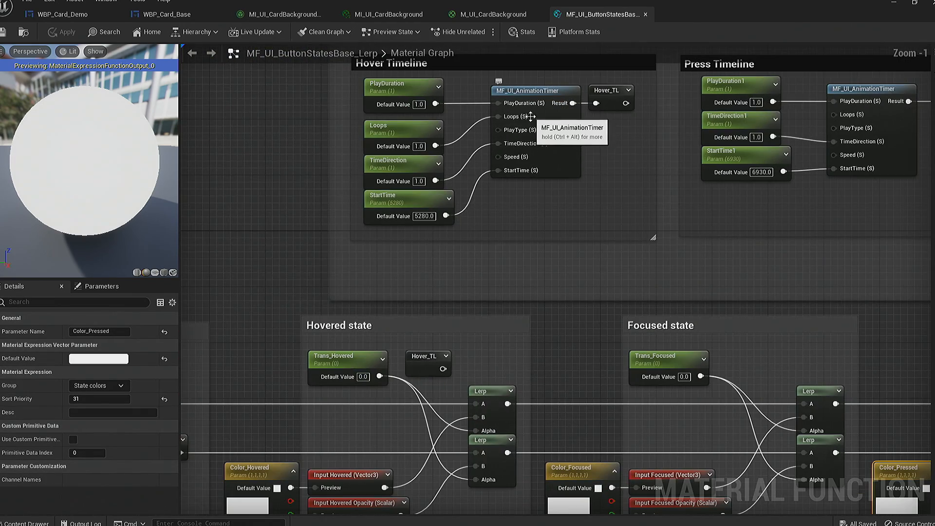
pyautogui.moveTo(530, 117); pyautogui.dragTo(513, 270, button='right')
pyautogui.moveTo(511, 351); pyautogui.dragTo(603, 86, button='right')
pyautogui.moveTo(549, 236); pyautogui.dragTo(359, 184, button='right')
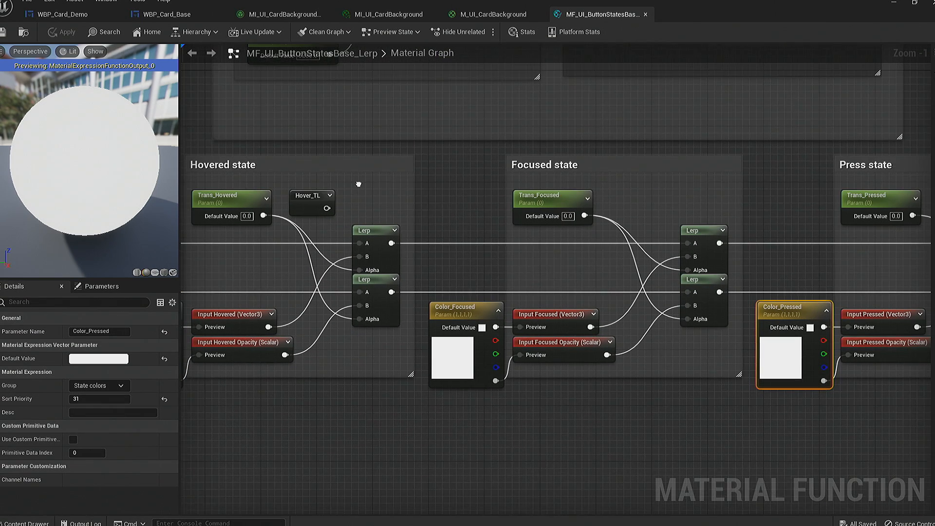
pyautogui.moveTo(222, 176); pyautogui.dragTo(227, 181, button='right')
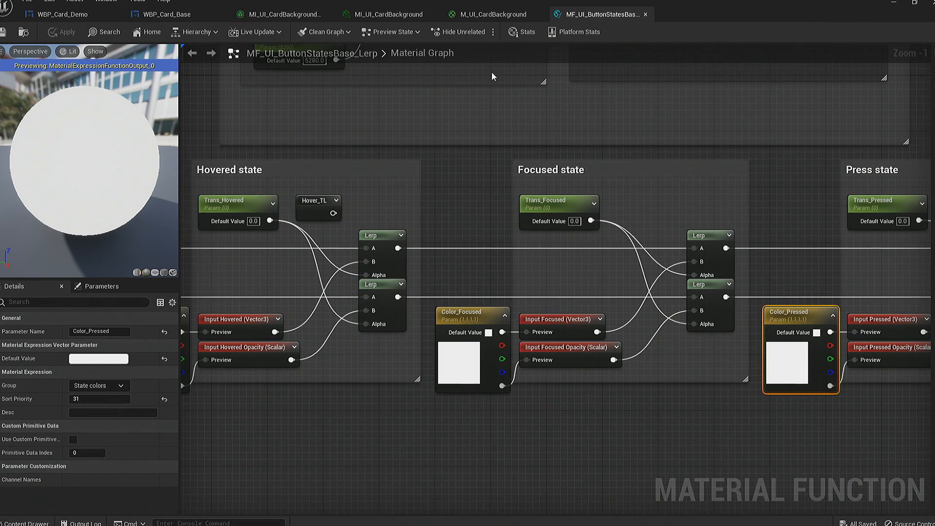
# - Revisit the M_UI_CardBackground graph, its MI_UI_CardBackground instance and the widget's dynamic background material
pyautogui.click(488, 15)
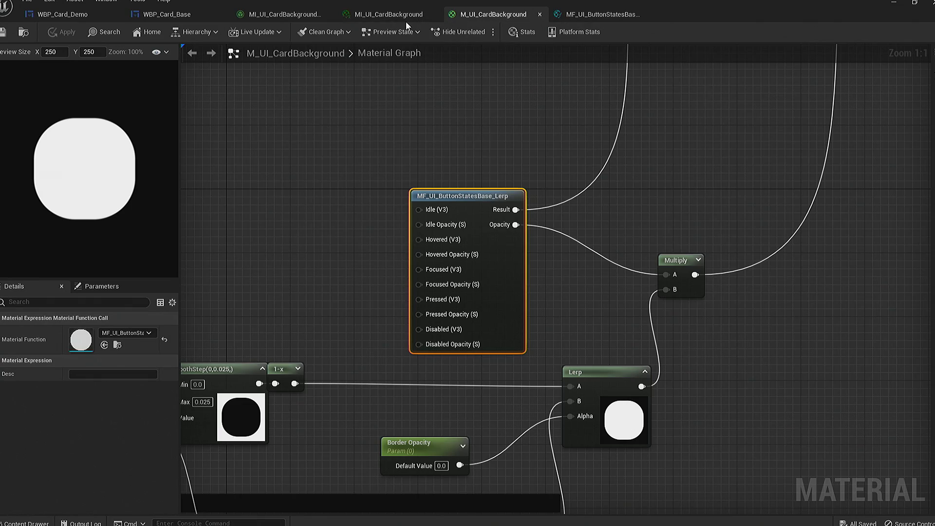
pyautogui.scroll(-3, 482, 66)
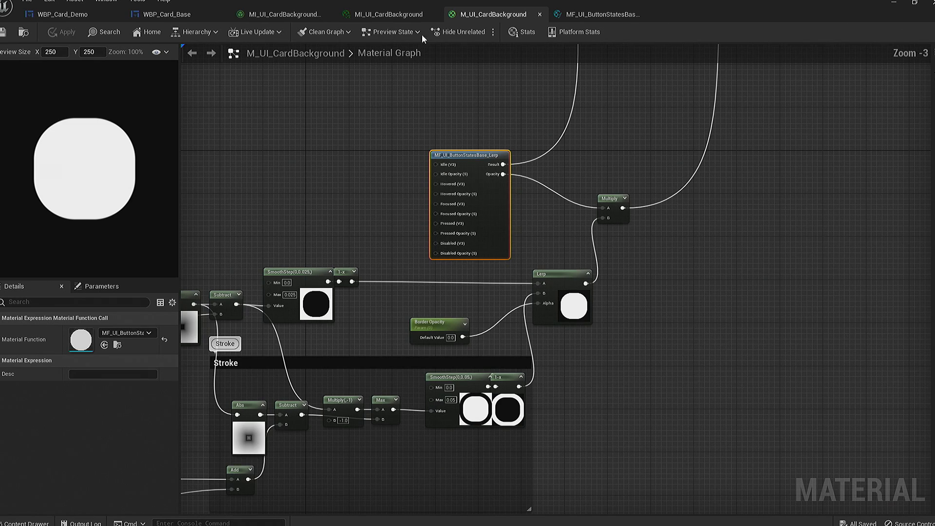
pyautogui.click(389, 15)
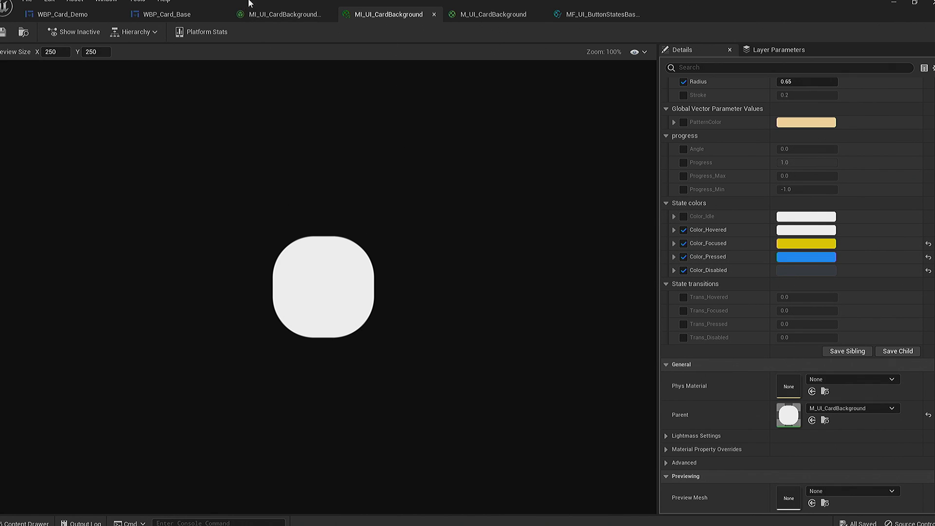
pyautogui.click(275, 17)
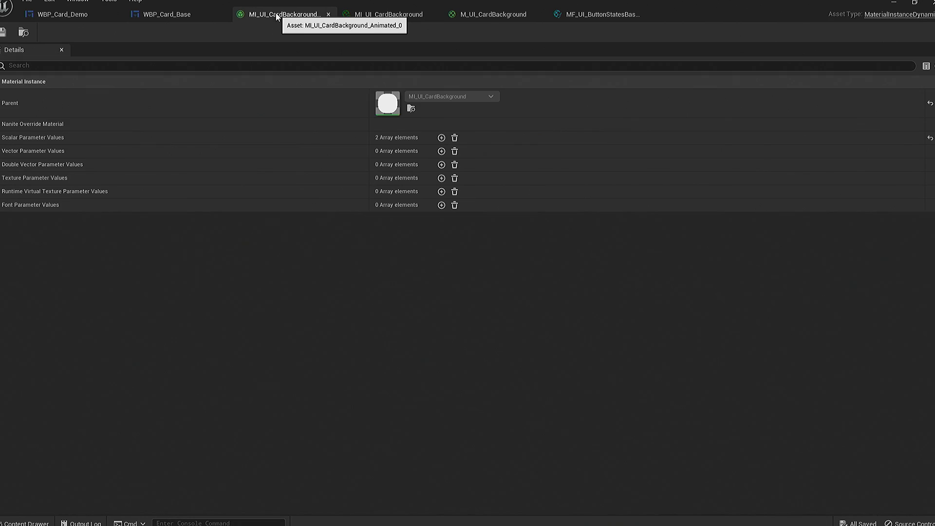
# - Return to the base card's Trans_Hovered animation and review the hovered and pressed transition tracks of the background and frame
pyautogui.click(209, 14)
pyautogui.click(81, 523)
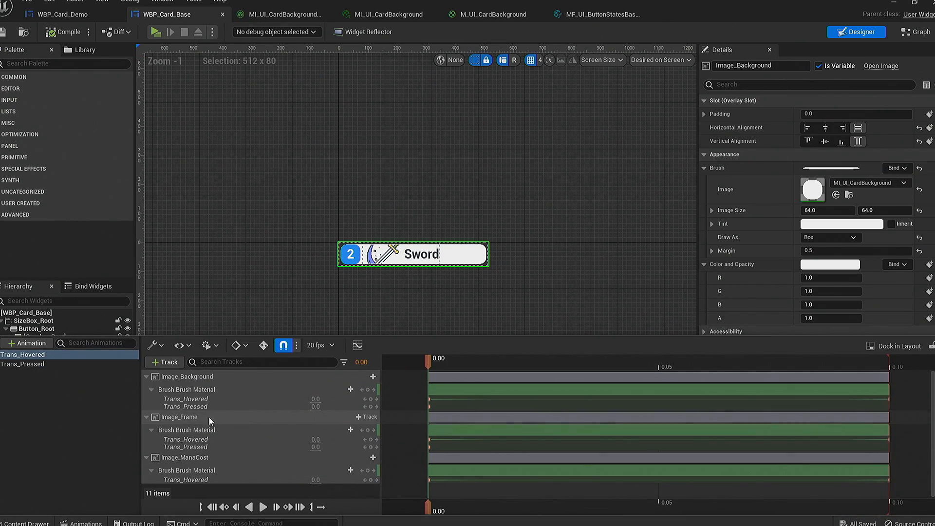
pyautogui.click(199, 399)
pyautogui.click(203, 407)
pyautogui.click(205, 446)
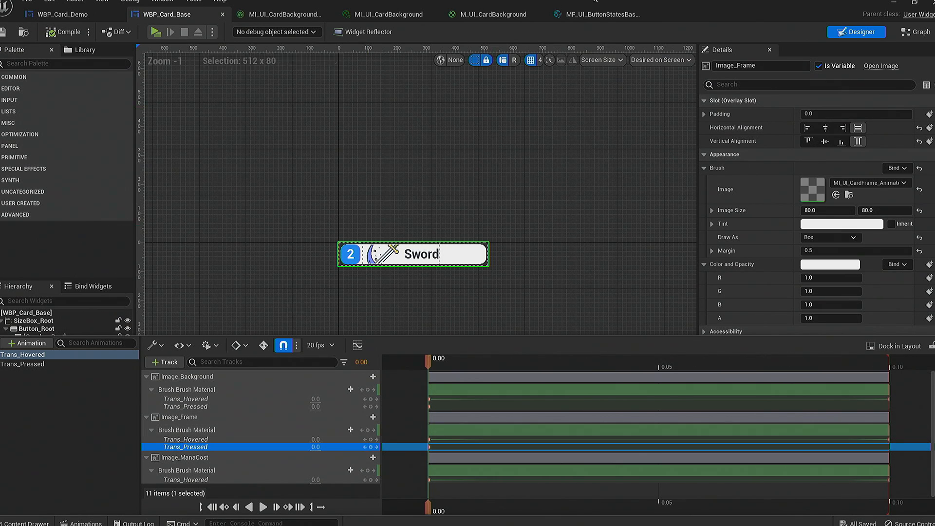
# - Create a material instance of M_UI_CardBackground in the Materials folder, with a name beginning MI_UI_Card_Backbroun
pyautogui.click(29, 523)
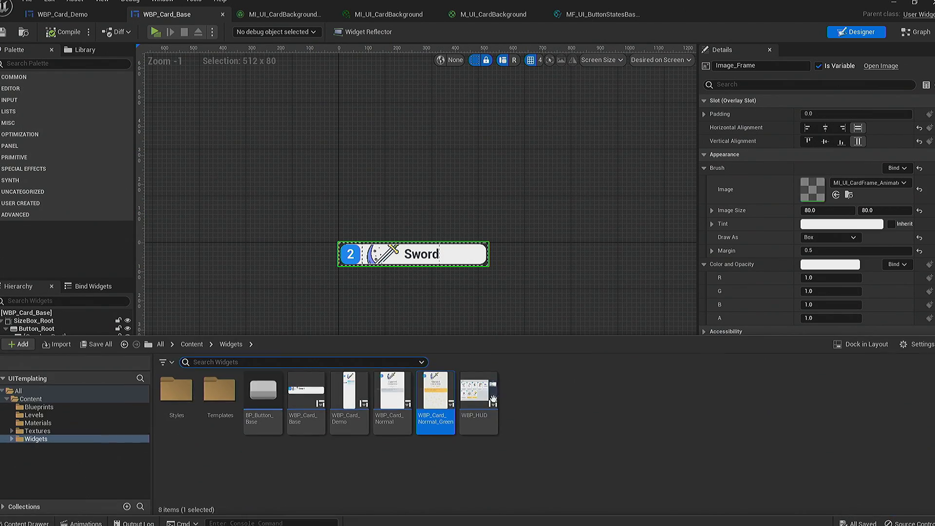
pyautogui.click(66, 423)
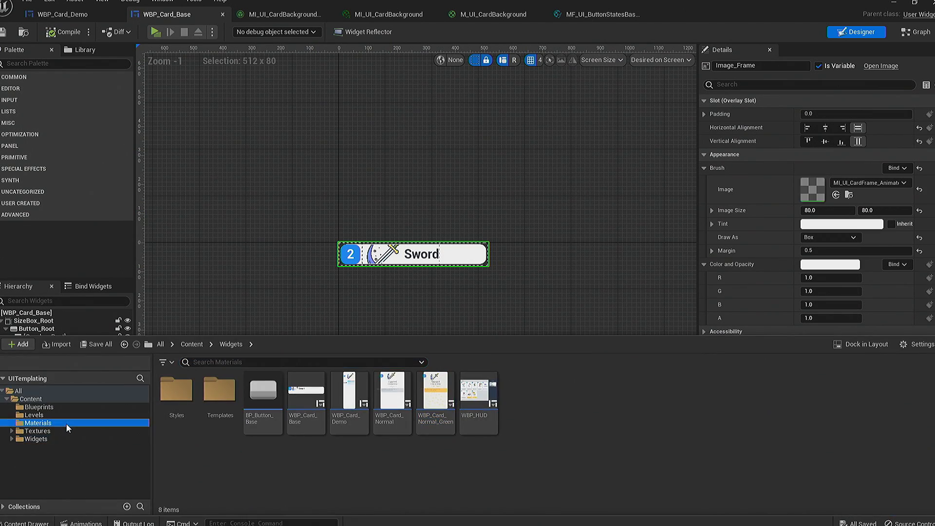
pyautogui.click(222, 400)
pyautogui.rightClick(223, 403)
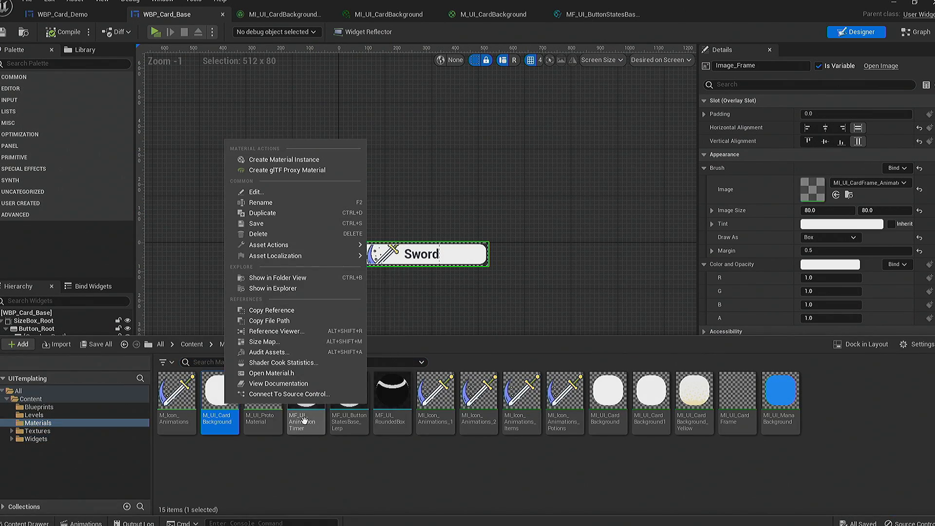
pyautogui.click(304, 160)
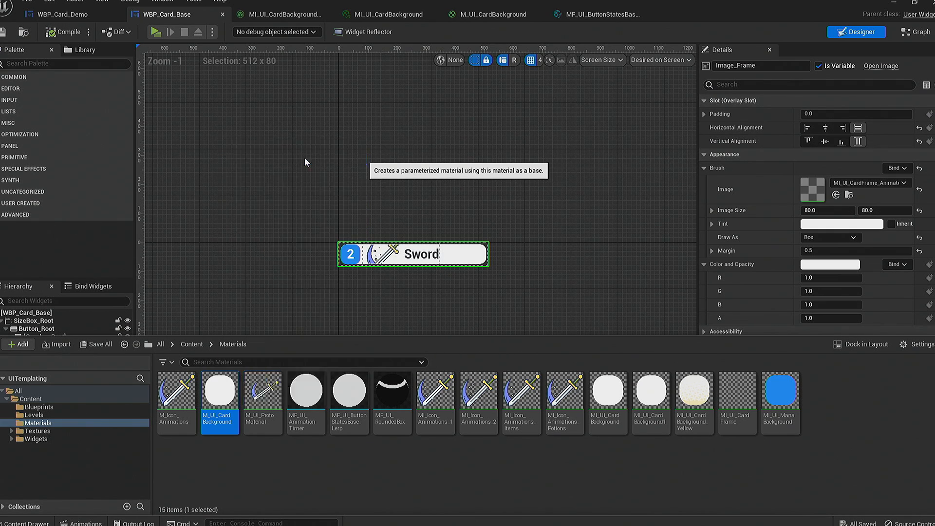
pyautogui.write('MI_UI')
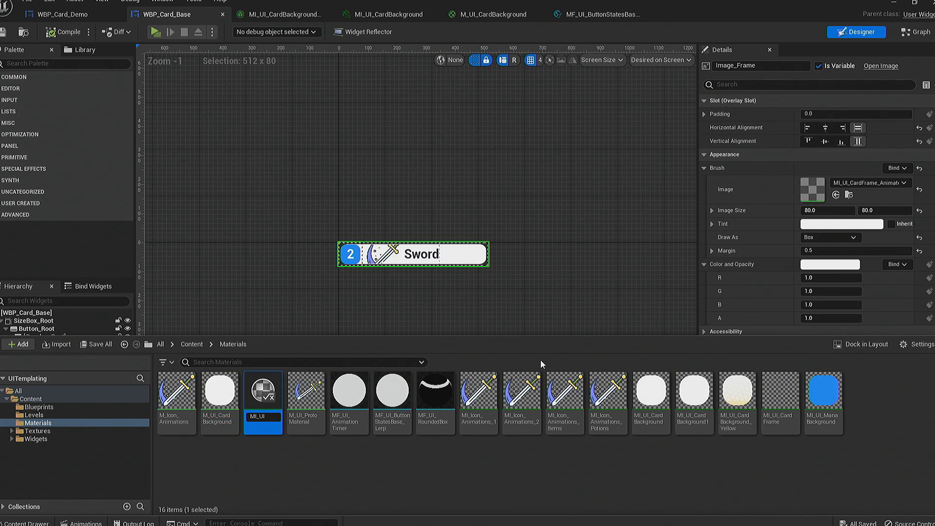
pyautogui.write('_Card_B')
pyautogui.press('Return')
# - Open the new MI_UI_Card_Backbround_Demo material instance and enable the overrides of all five state colors
pyautogui.doubleClick(609, 392)
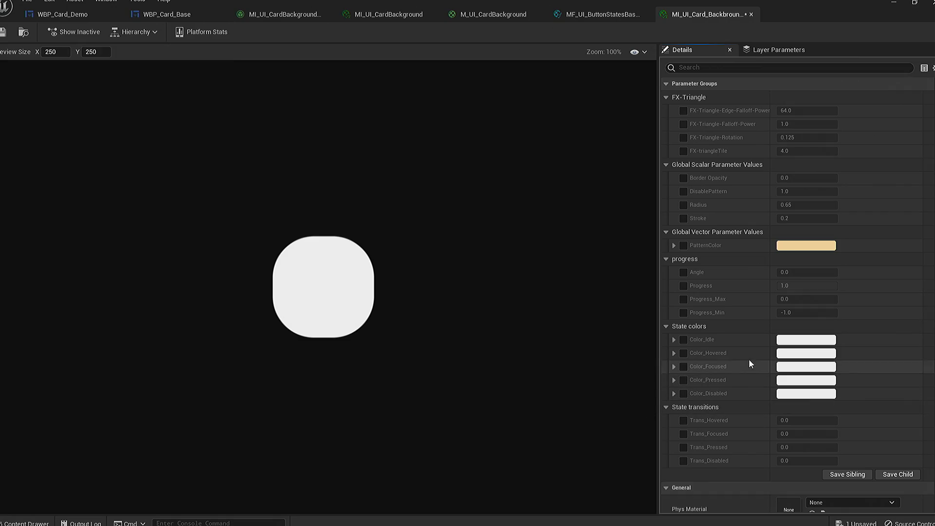
pyautogui.click(683, 353)
pyautogui.click(683, 366)
pyautogui.click(683, 380)
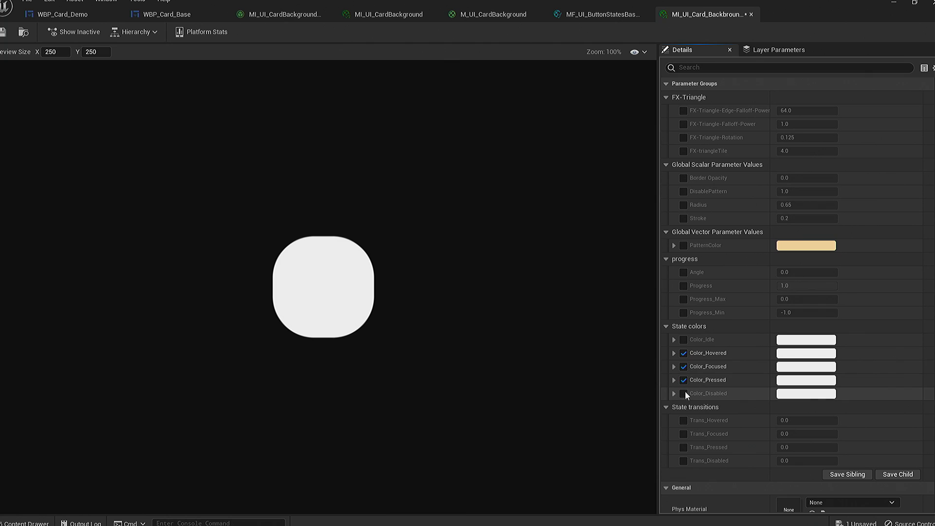
# - Set Color_Idle to yellow (about FFDE00 sRGB) and Color_Hovered to orange (about FF6D00 sRGB)
pyautogui.click(792, 340)
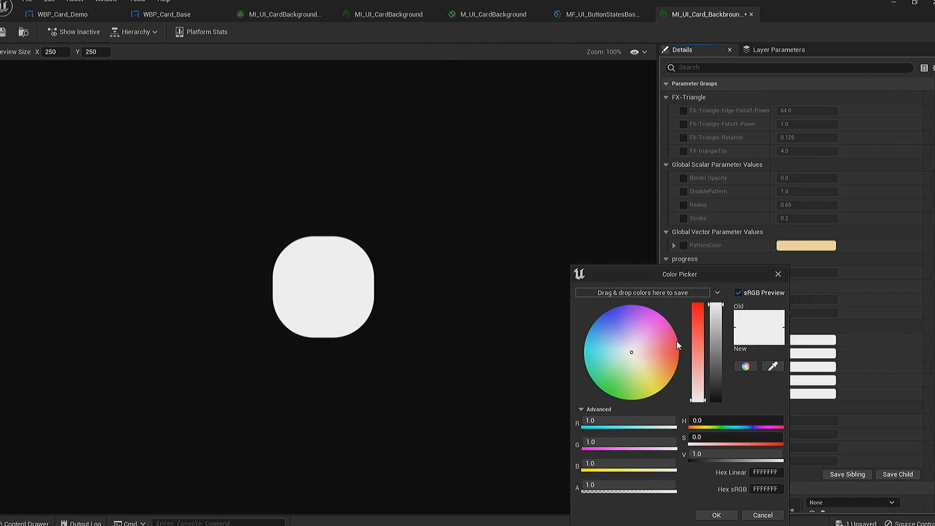
pyautogui.moveTo(649, 365); pyautogui.dragTo(670, 391)
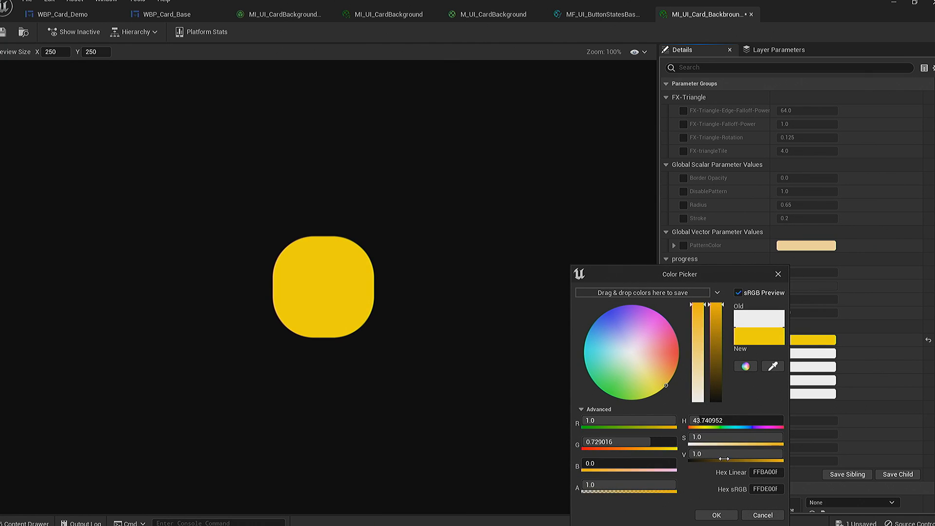
pyautogui.click(717, 514)
pyautogui.click(784, 354)
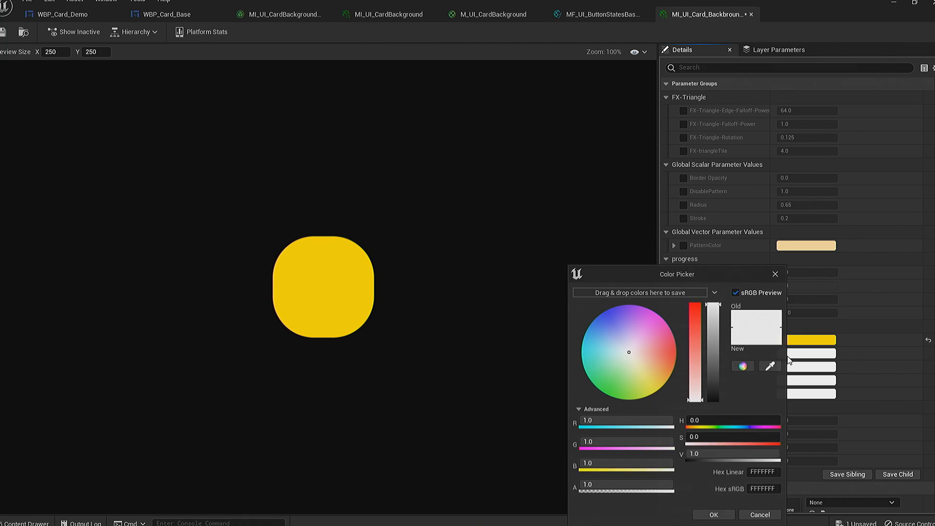
pyautogui.moveTo(655, 364); pyautogui.dragTo(674, 362)
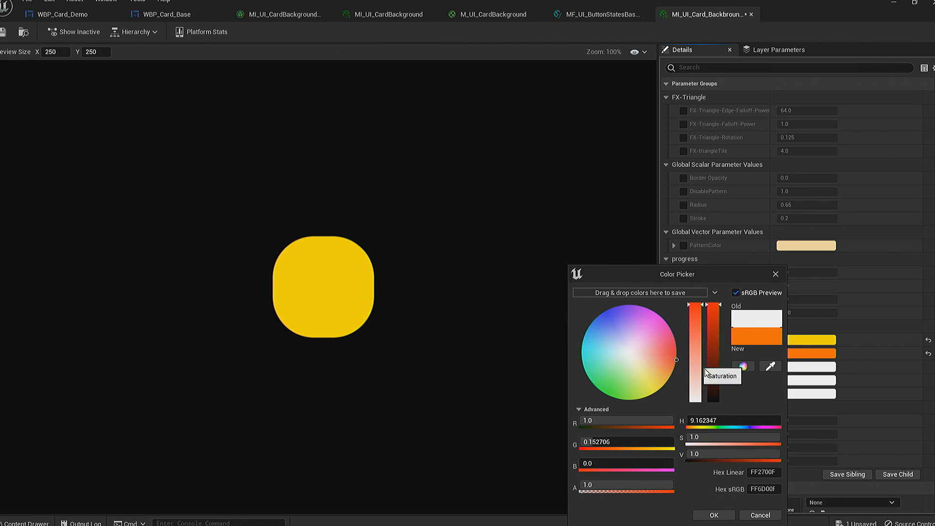
pyautogui.click(714, 515)
# - Keep Color_Focused white, set Color_Pressed to a bright blue and save the material instance
pyautogui.click(782, 369)
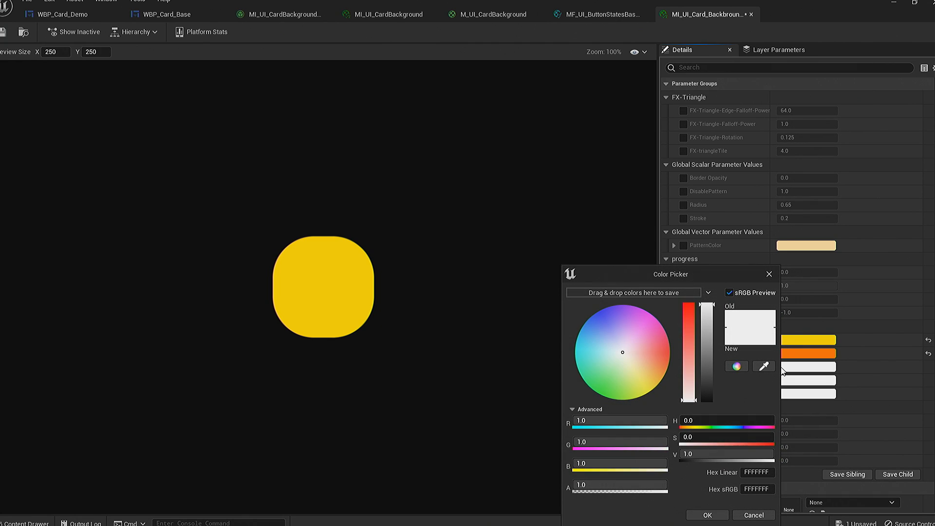
pyautogui.click(758, 514)
pyautogui.click(809, 380)
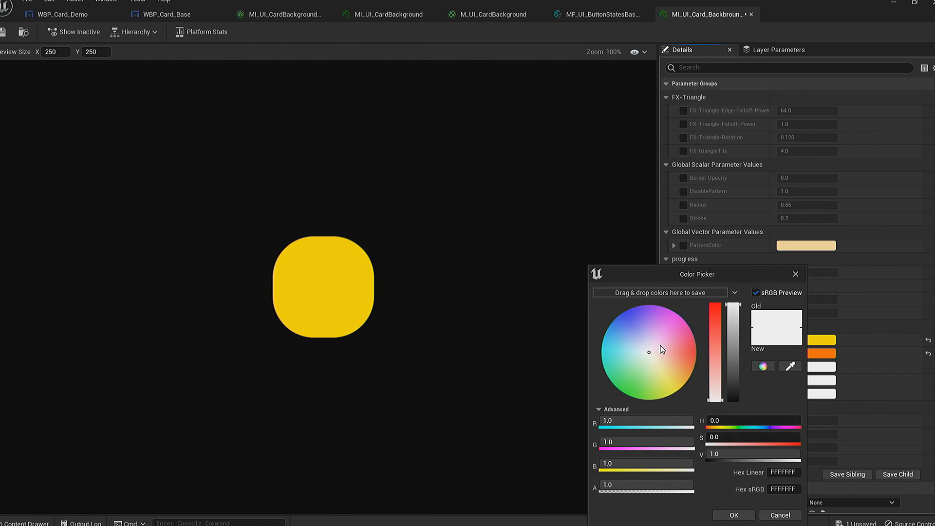
pyautogui.moveTo(672, 338); pyautogui.dragTo(597, 307)
pyautogui.click(733, 515)
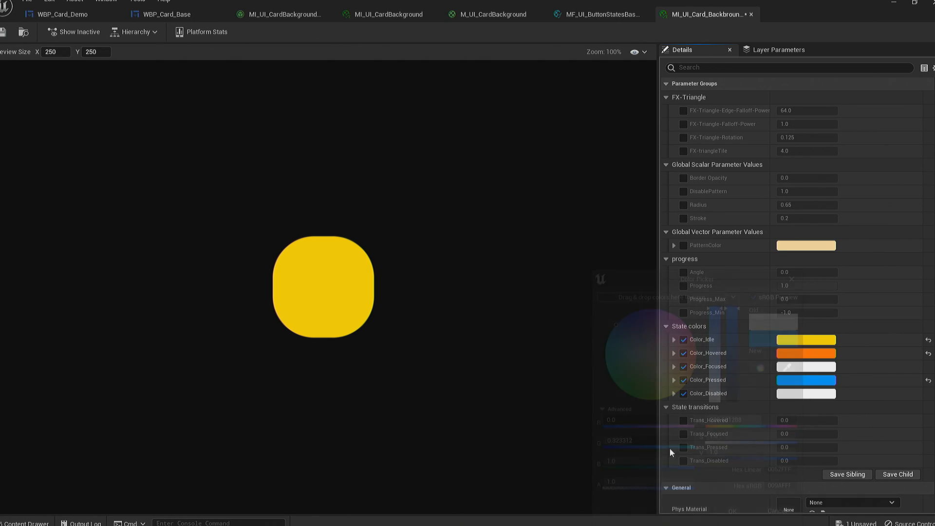
pyautogui.click(3, 32)
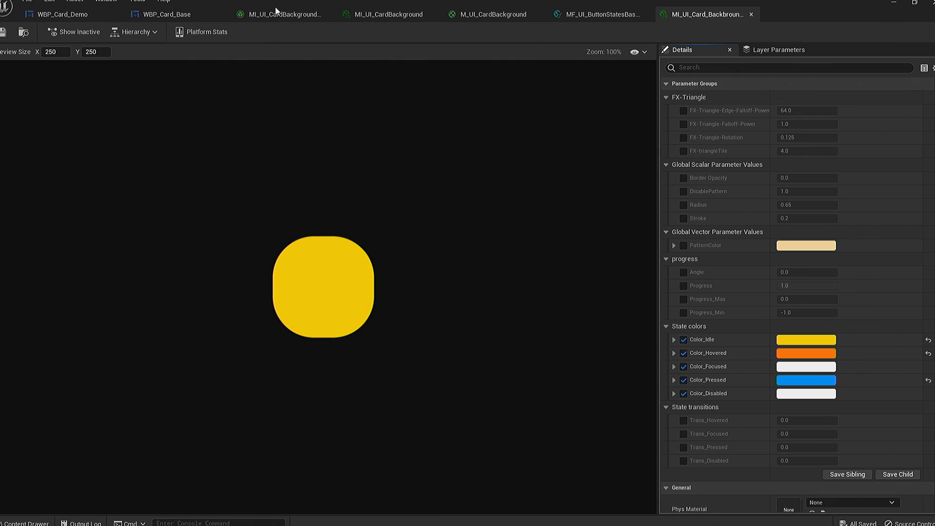
# - Assign MI_UI_Card_Backbround_Demo as the background image of WBP_Card_Demo, and compile and save the widget
pyautogui.click(62, 14)
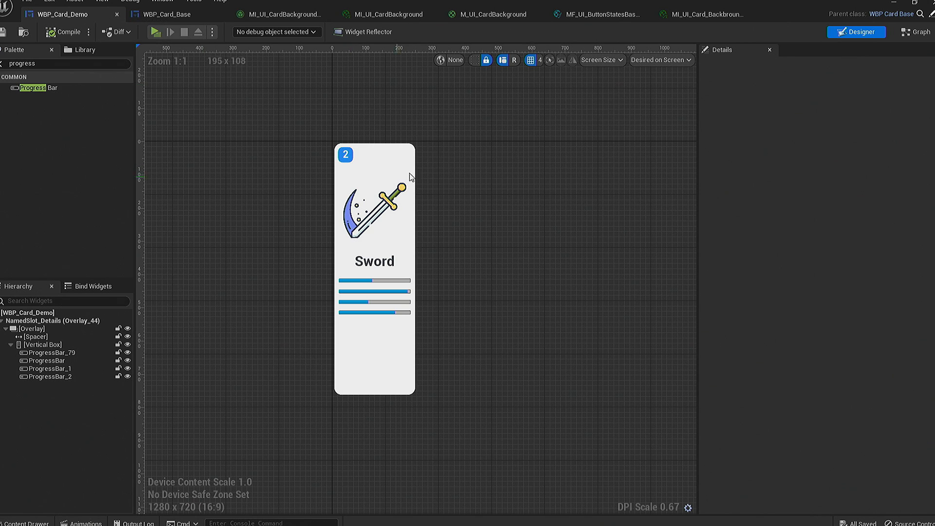
pyautogui.click(60, 313)
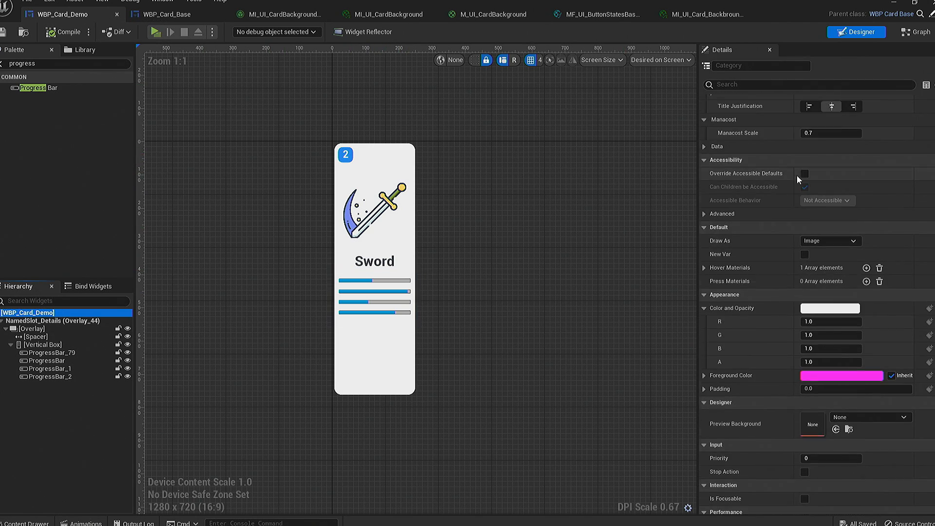
pyautogui.scroll(8, 784, 168)
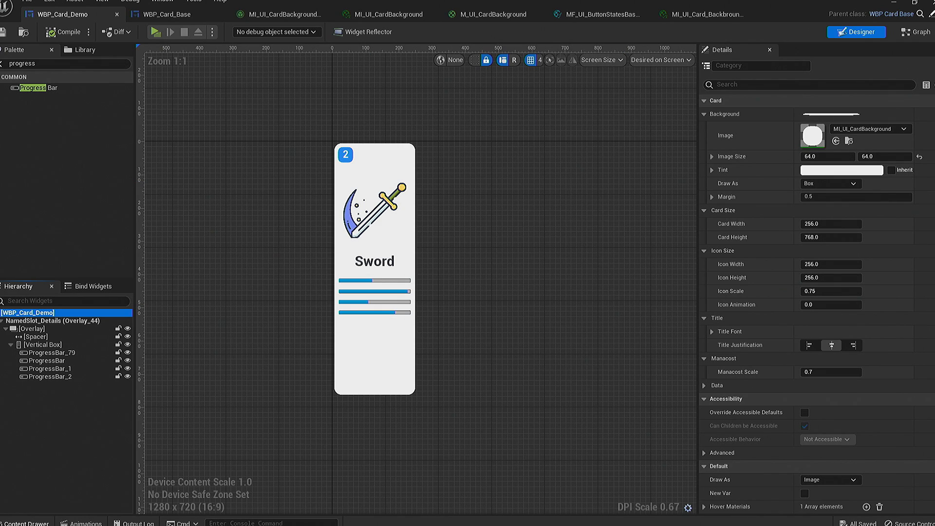
pyautogui.click(869, 129)
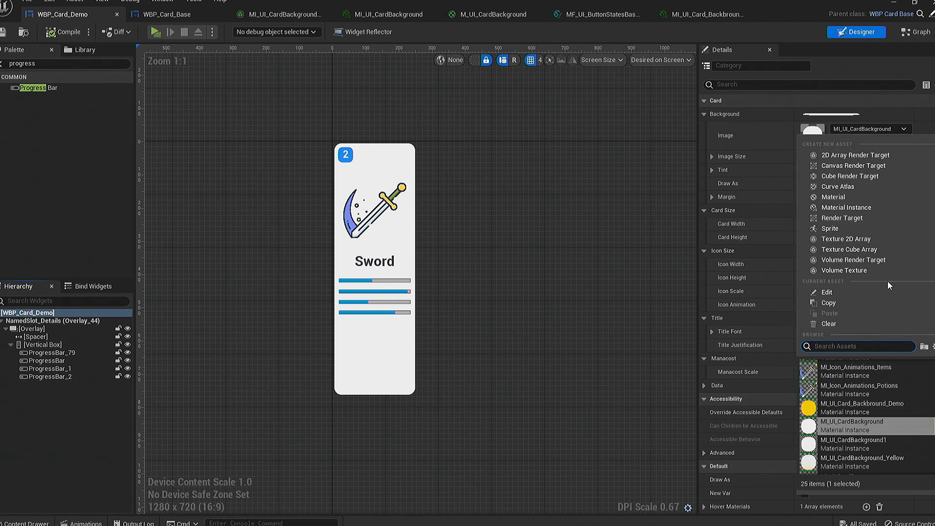
pyautogui.click(878, 413)
pyautogui.click(171, 118)
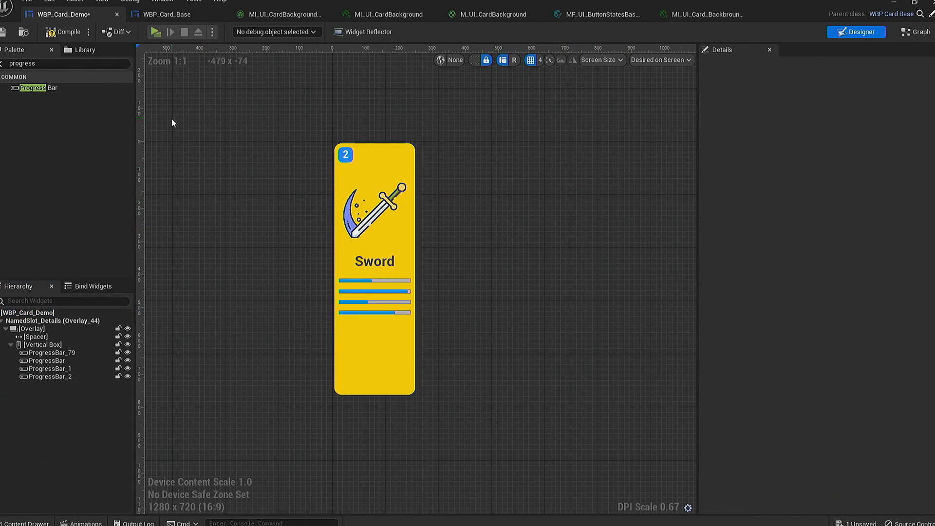
pyautogui.click(57, 33)
pyautogui.hotkey('ctrl', 's')
# - Delete all the default disabled event nodes from WBP_Card_Demo's event graph
pyautogui.click(925, 33)
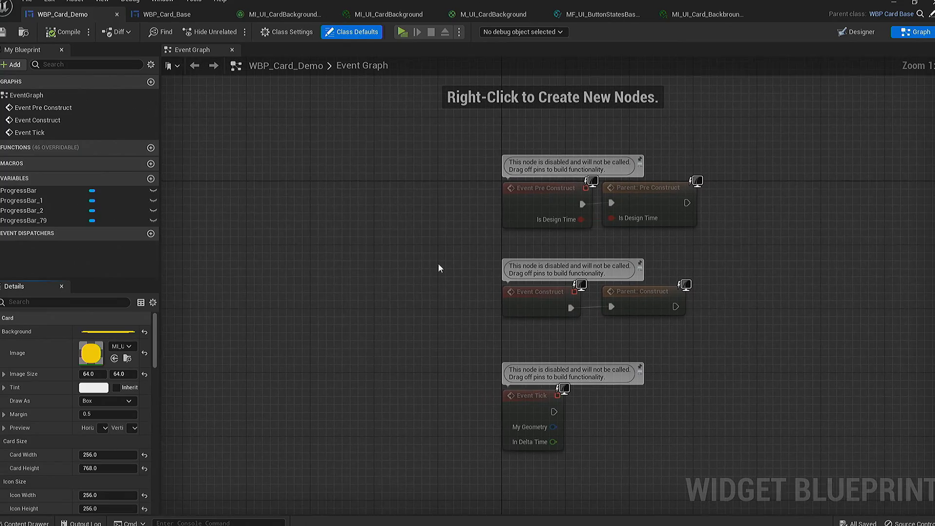
pyautogui.moveTo(438, 267); pyautogui.dragTo(294, 226, button='right')
pyautogui.moveTo(274, 176); pyautogui.dragTo(599, 416)
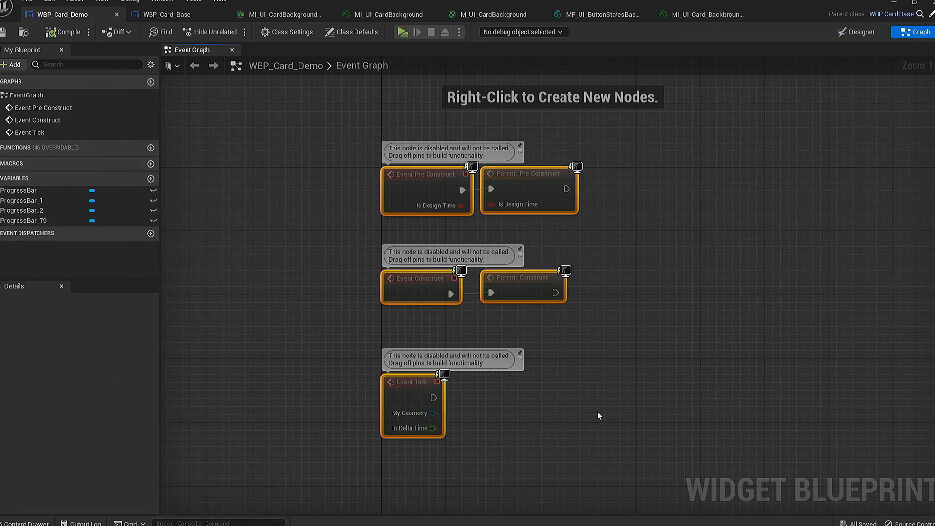
pyautogui.press('Delete')
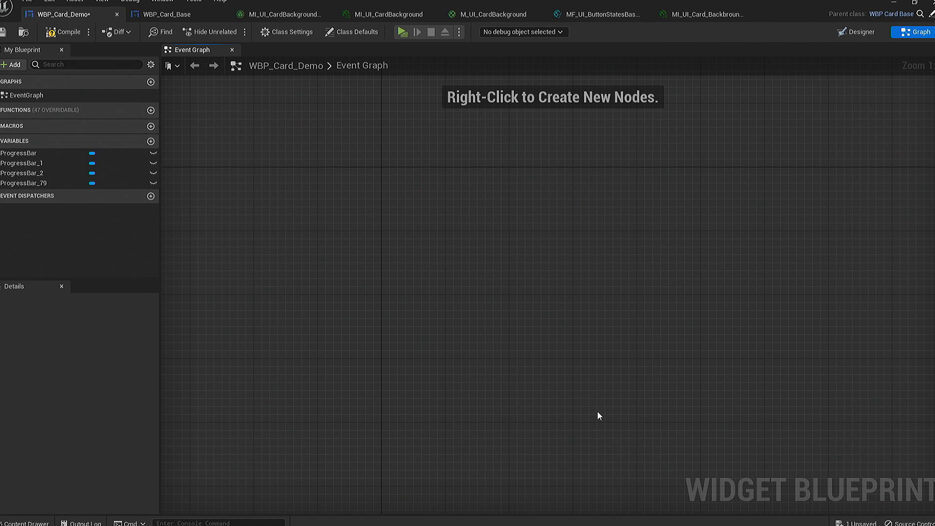
# - Create a widget animation named Transition_Hovered in WBP_Card_Demo's designer
pyautogui.click(858, 33)
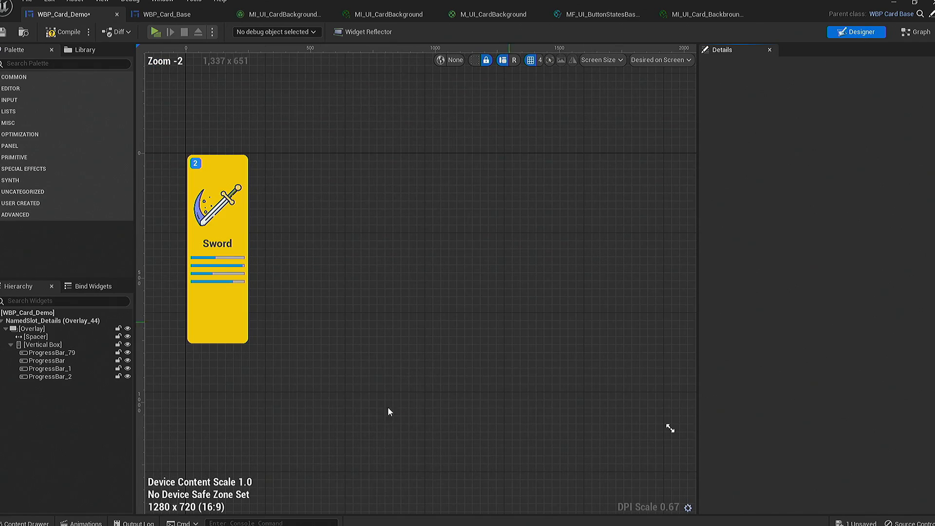
pyautogui.click(74, 523)
pyautogui.click(33, 344)
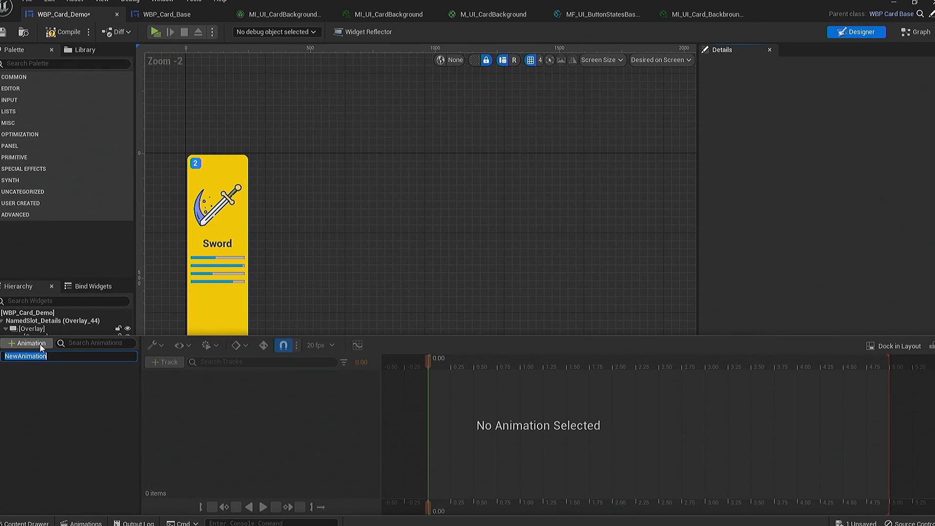
pyautogui.write('Trans')
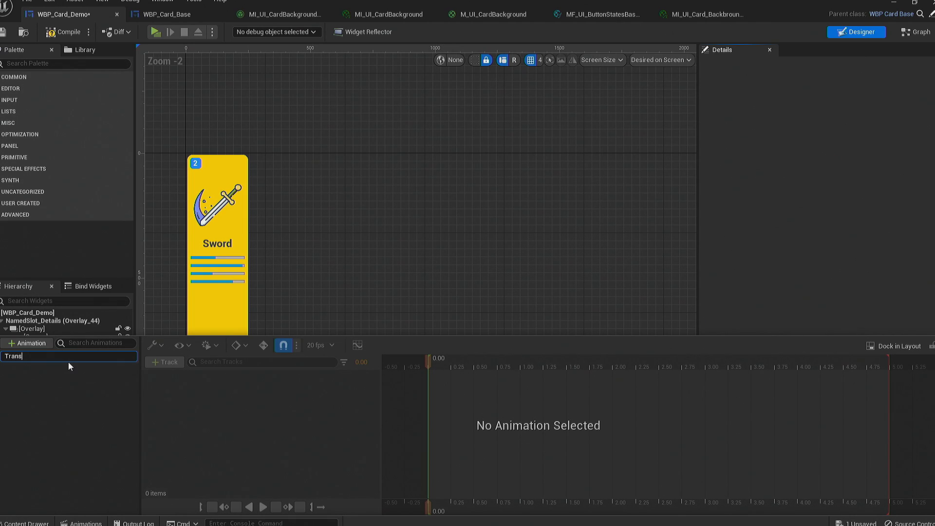
pyautogui.write('ition_Hovered')
pyautogui.press('Return')
pyautogui.click(66, 354)
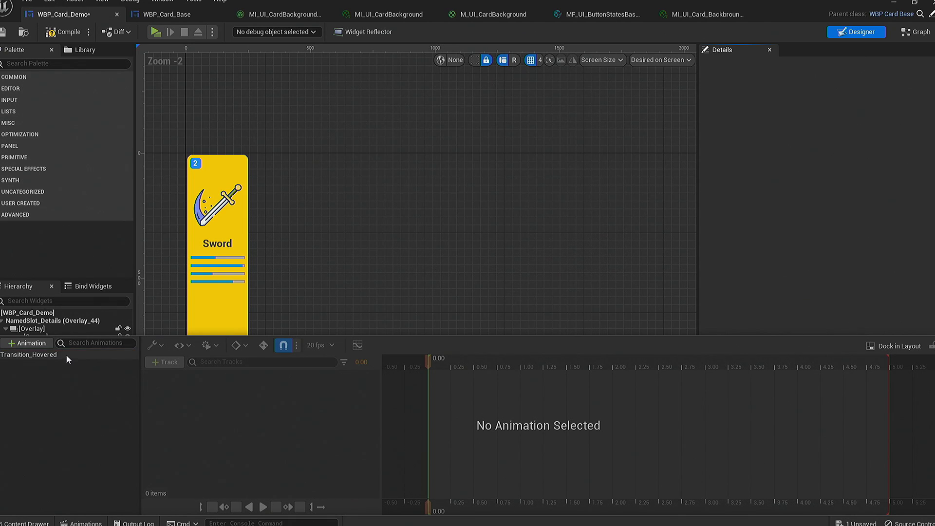
# - Add ProgressBar_1 to the Transition_Hovered animation with a Percent track
pyautogui.click(157, 362)
pyautogui.moveTo(238, 379)
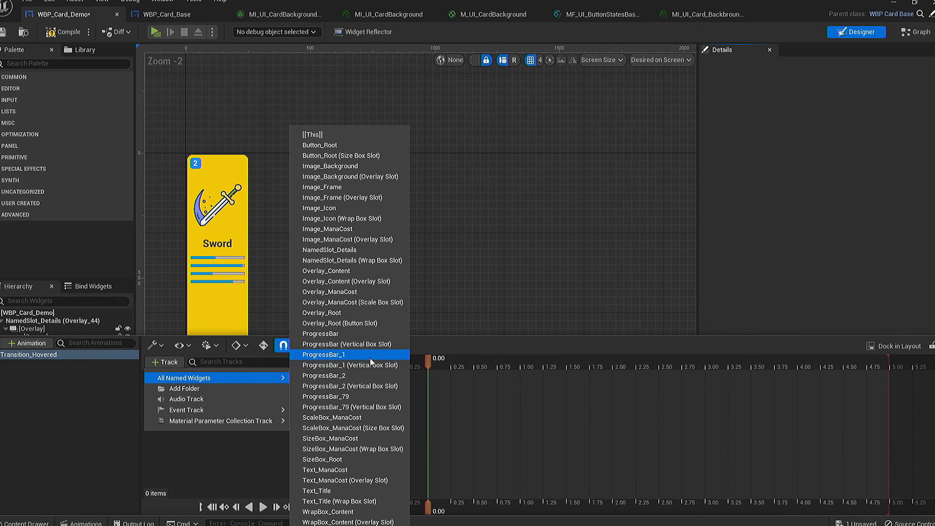
pyautogui.click(323, 355)
pyautogui.click(366, 377)
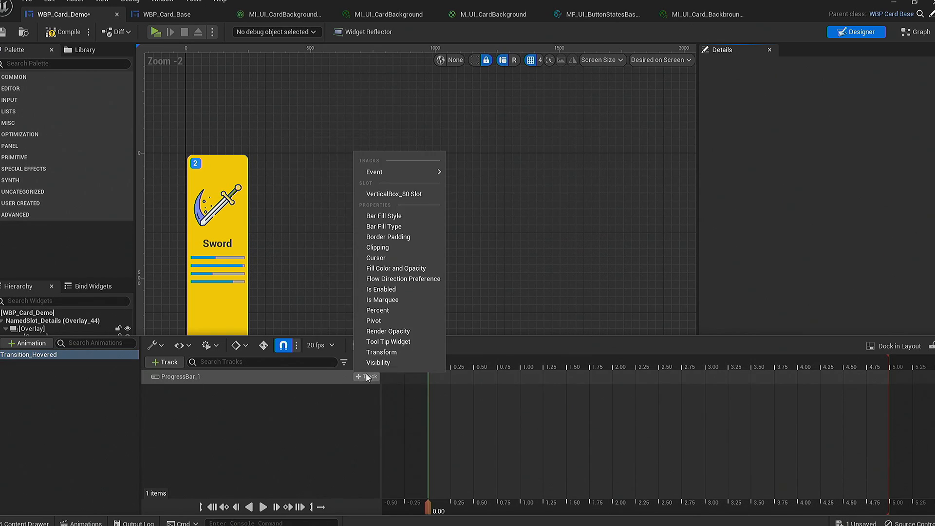
pyautogui.click(405, 311)
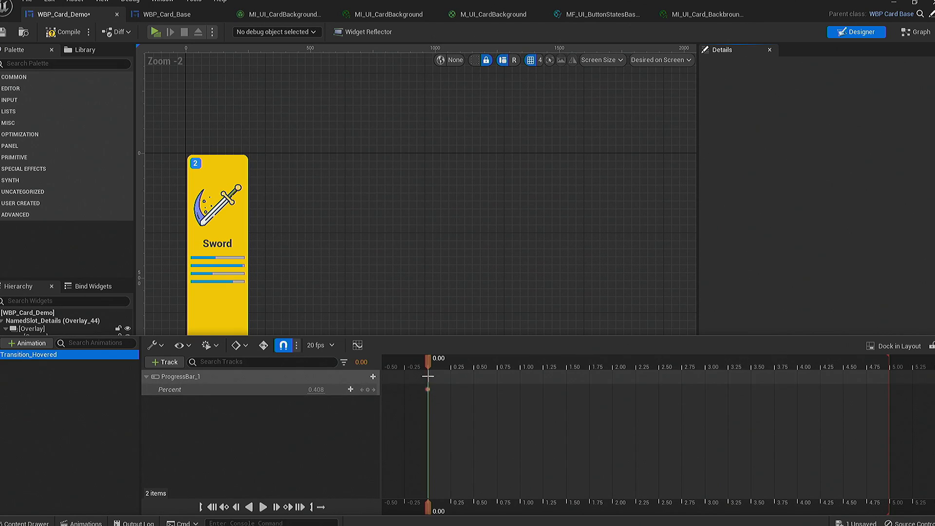
# - Key ProgressBar_1's Percent at 1 on 0.25 s and at 0.4 on 0.50 s
pyautogui.click(451, 361)
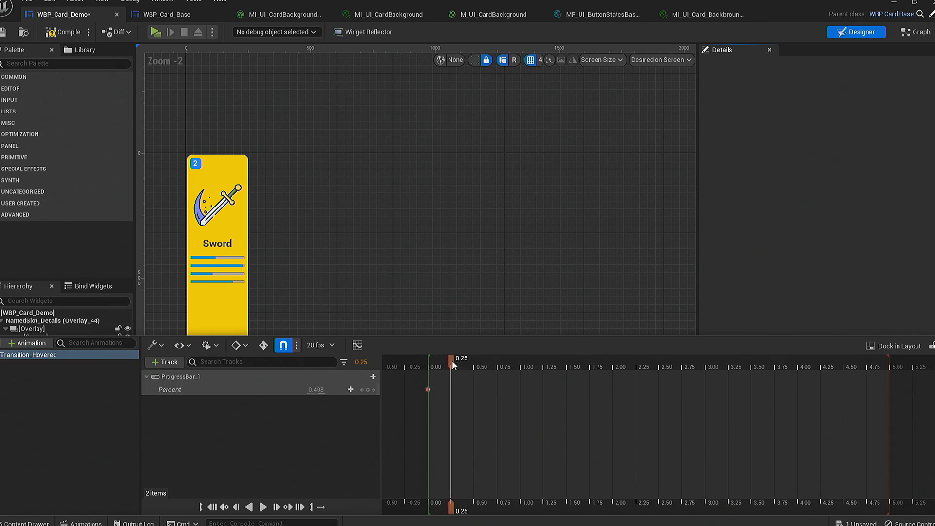
pyautogui.click(316, 390)
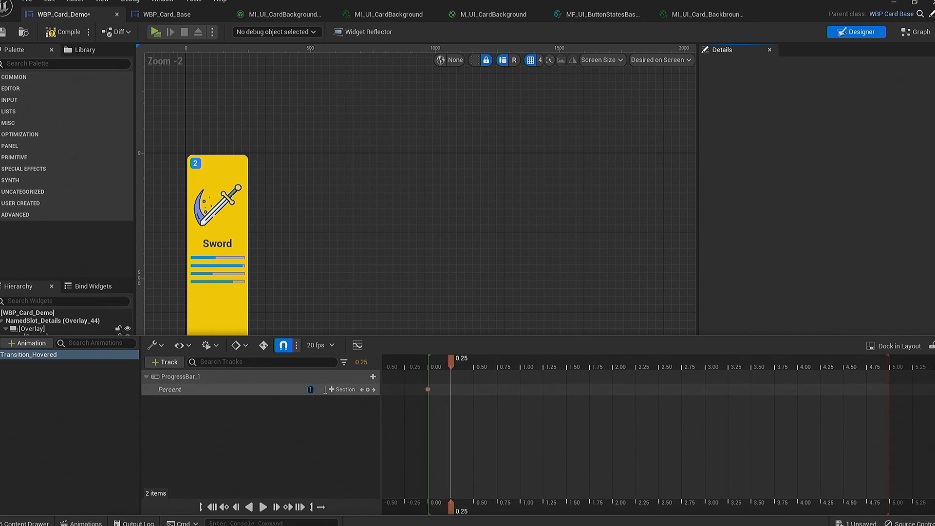
pyautogui.write('1')
pyautogui.press('Return')
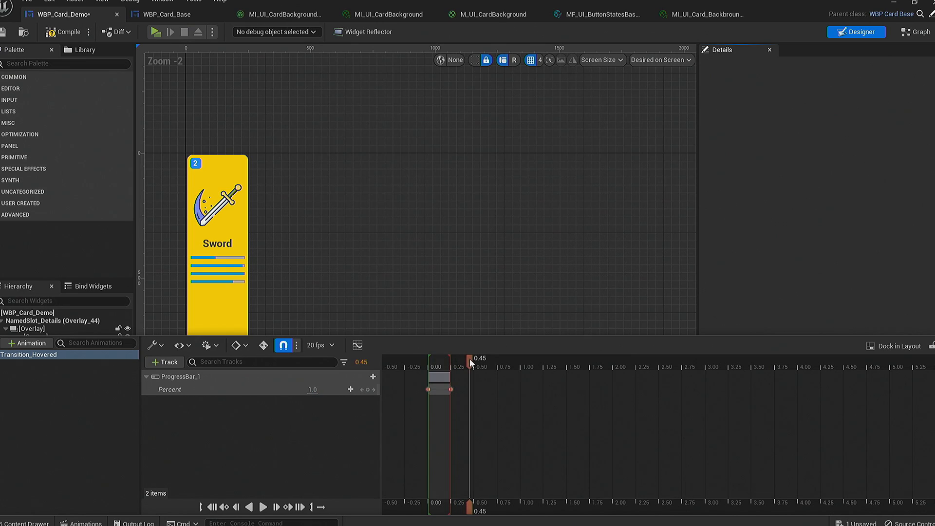
pyautogui.moveTo(470, 358); pyautogui.dragTo(477, 358)
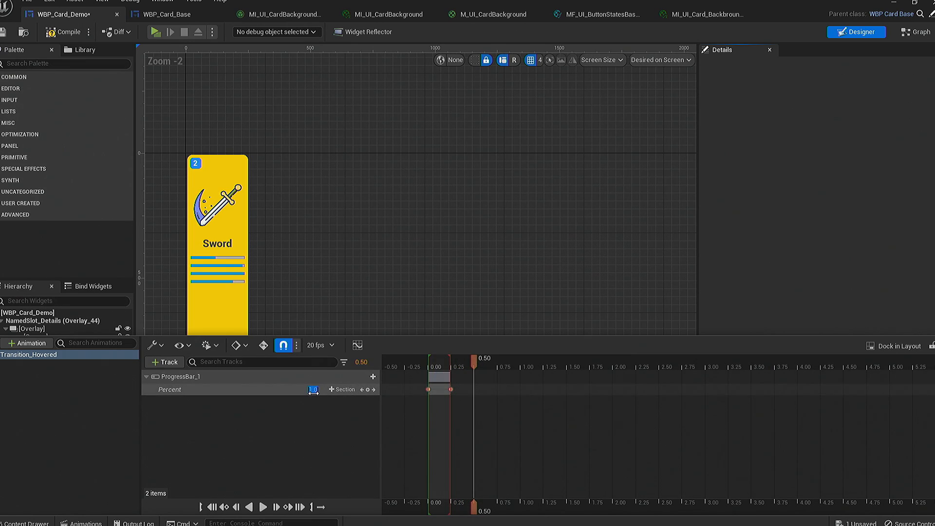
pyautogui.write('0.4')
pyautogui.press('Return')
# - Play the Transition_Hovered animation from 0.00 to preview the progress bar's motion on the card
pyautogui.click(422, 364)
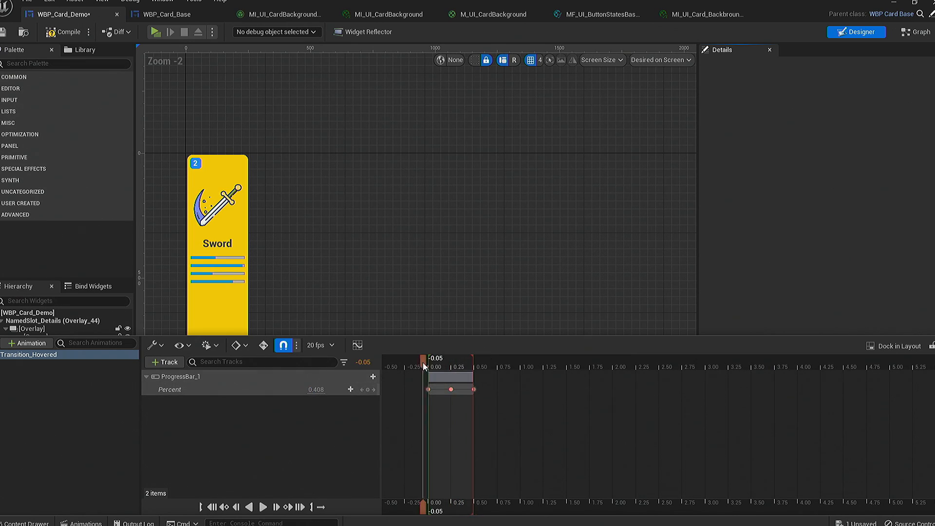
pyautogui.moveTo(437, 363); pyautogui.dragTo(428, 364)
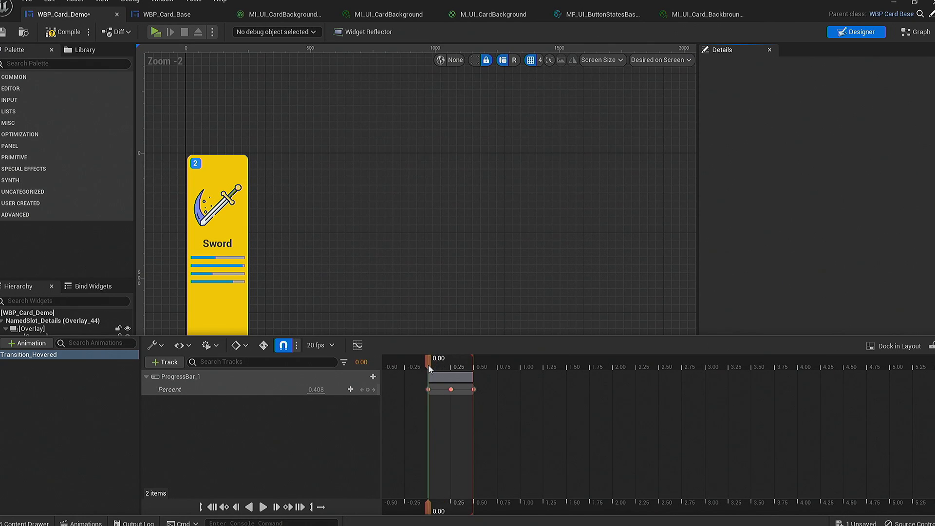
pyautogui.press('space')
pyautogui.moveTo(349, 308); pyautogui.dragTo(403, 322, button='right')
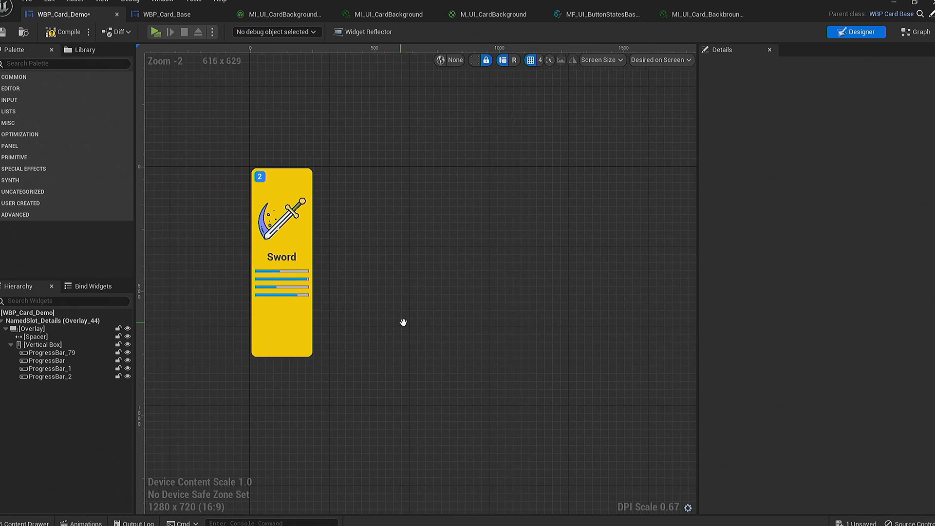
# - Override the Transition Hovered function in WBP_Card_Demo's graph and add a Play Animation node after the parent call
pyautogui.click(921, 32)
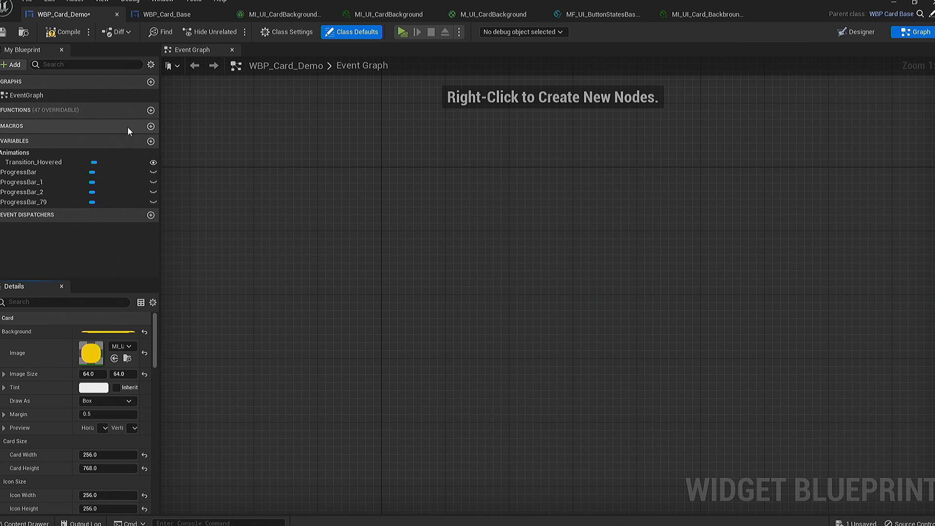
pyautogui.click(130, 110)
pyautogui.scroll(-5, 225, 390)
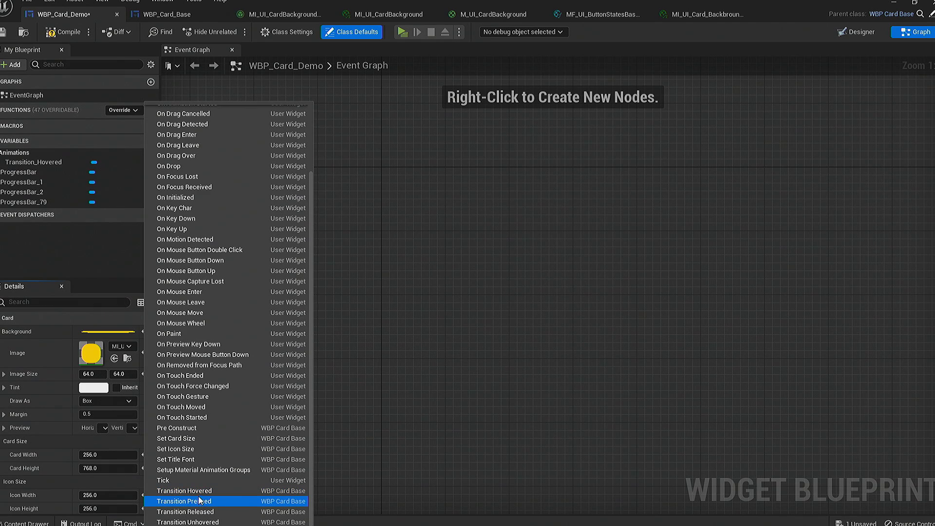
pyautogui.click(209, 491)
pyautogui.moveTo(464, 297); pyautogui.dragTo(510, 282)
pyautogui.write('play')
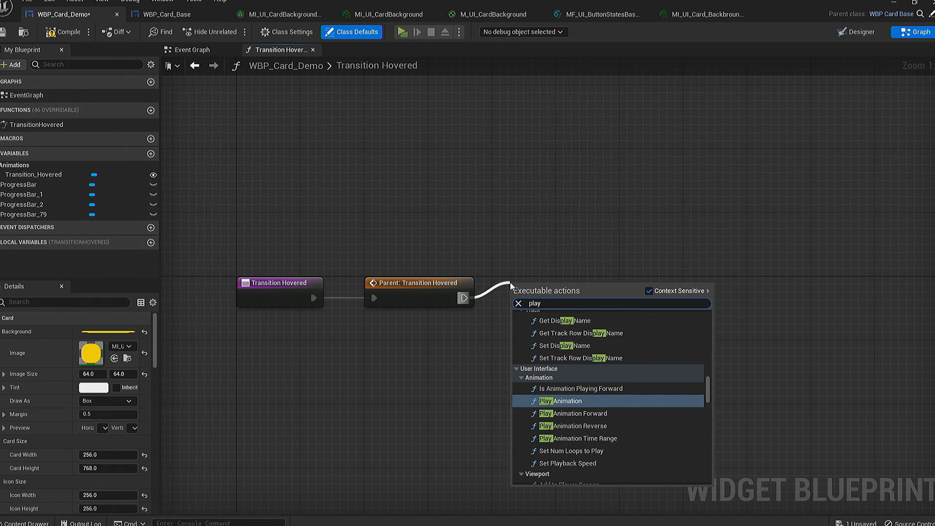
pyautogui.press('Return')
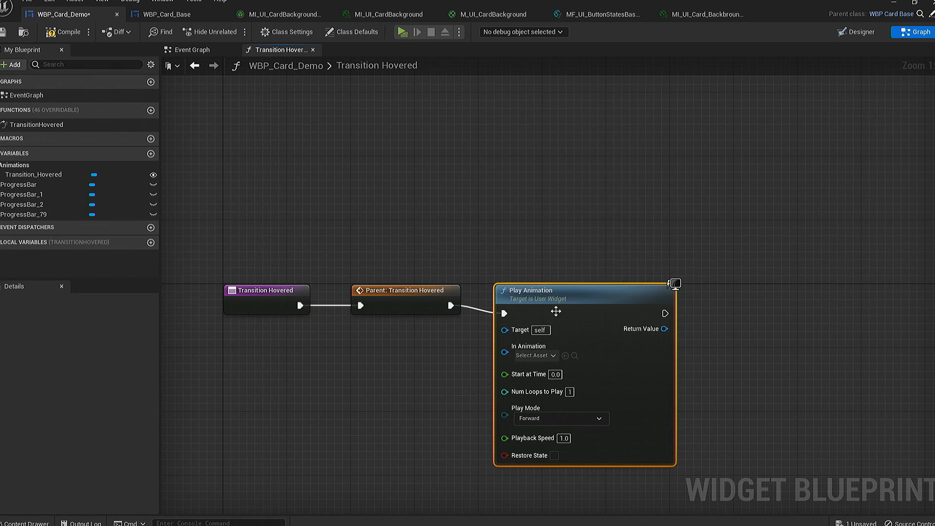
# - Feed the Transition_Hovered animation variable into the In Animation input of the Play Animation node
pyautogui.moveTo(33, 174); pyautogui.dragTo(314, 329)
pyautogui.click(360, 348)
pyautogui.moveTo(377, 333); pyautogui.dragTo(502, 340)
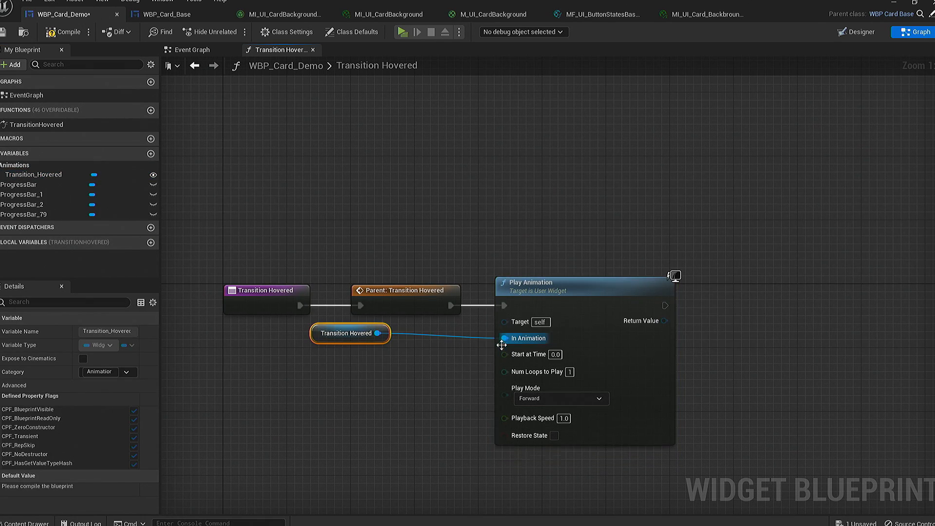
pyautogui.moveTo(340, 333); pyautogui.dragTo(372, 340)
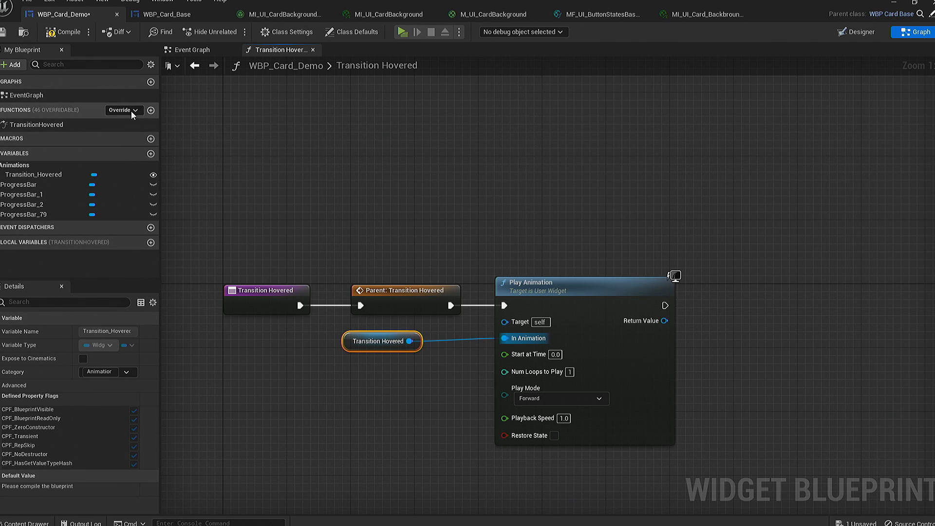
# - Override the Transition Unhovered function and add a Play Animation Reverse node after its parent call
pyautogui.click(132, 110)
pyautogui.scroll(-2, 239, 483)
pyautogui.click(258, 512)
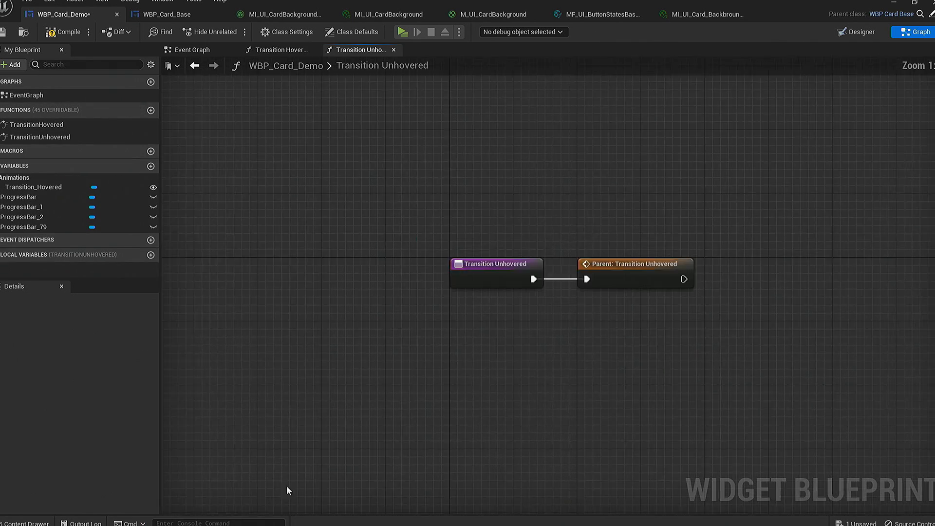
pyautogui.moveTo(714, 271); pyautogui.dragTo(443, 296, button='right')
pyautogui.moveTo(411, 306); pyautogui.dragTo(454, 296)
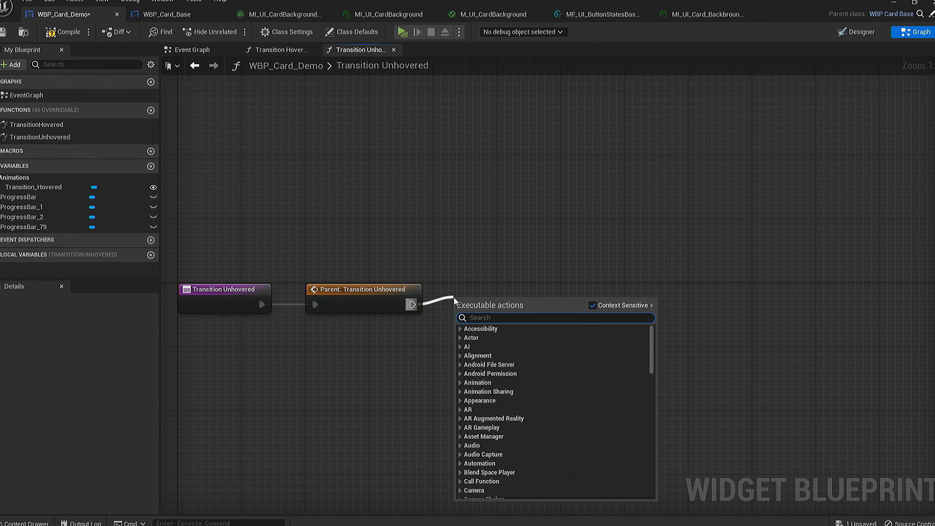
pyautogui.write('play in')
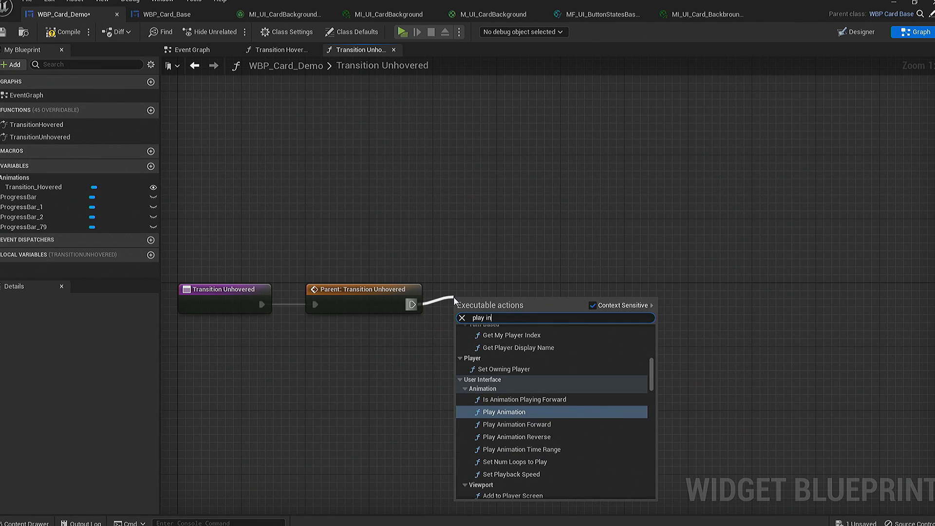
pyautogui.click(517, 437)
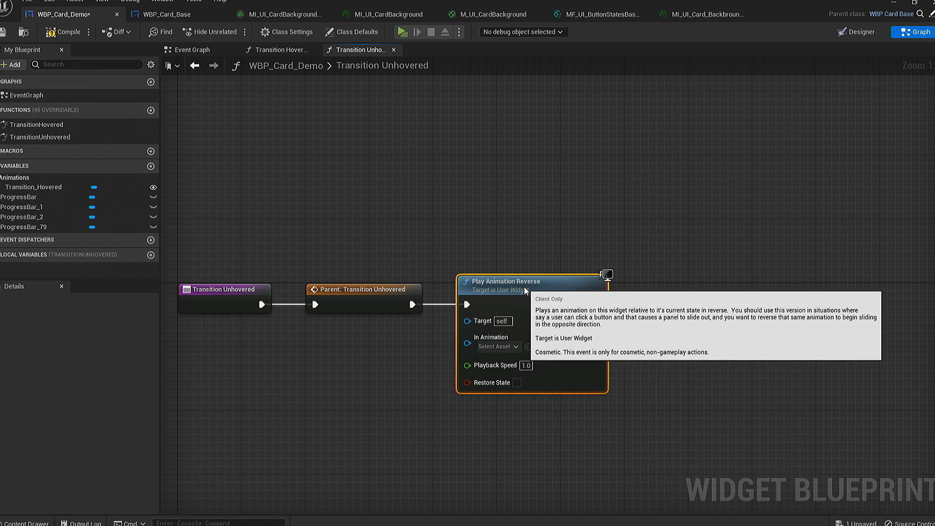
# - Feed Transition_Hovered into the In Animation input of Play Animation Reverse, then compile and save WBP_Card_Demo
pyautogui.moveTo(51, 186); pyautogui.dragTo(467, 342)
pyautogui.click(358, 358)
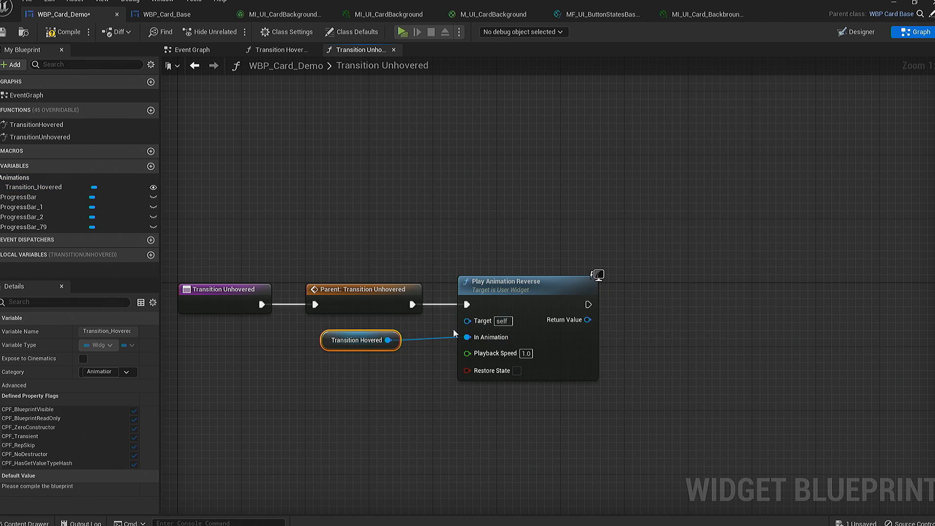
pyautogui.click(59, 32)
pyautogui.click(4, 32)
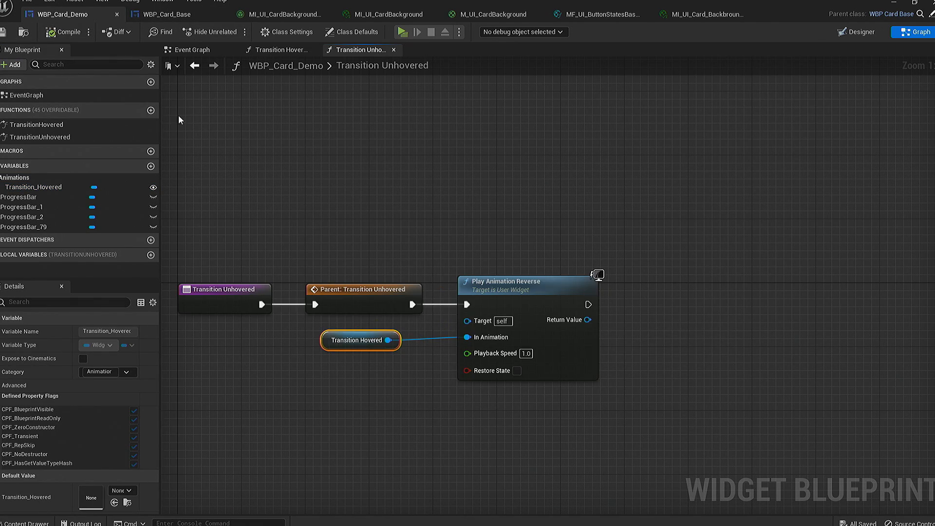
# - Open the WBP_HUD widget blueprint from the project's Widgets folder
pyautogui.click(27, 523)
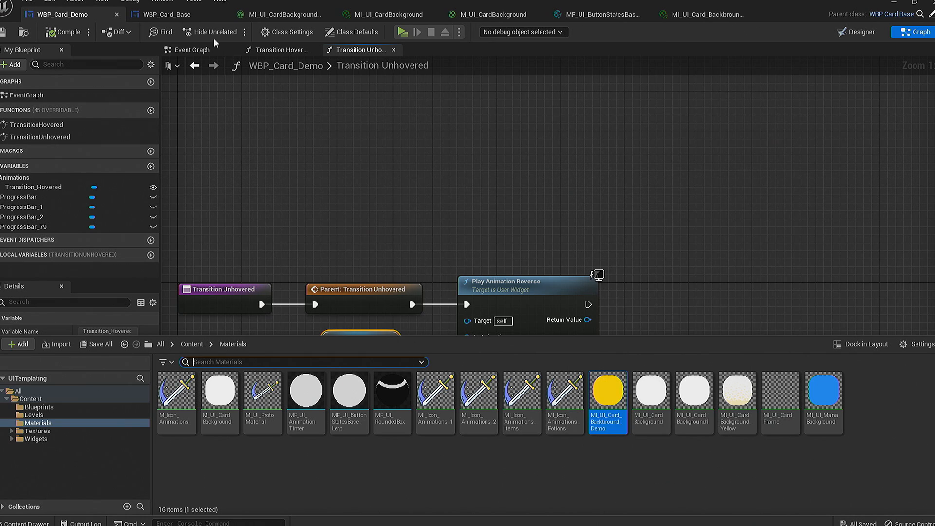
pyautogui.click(54, 438)
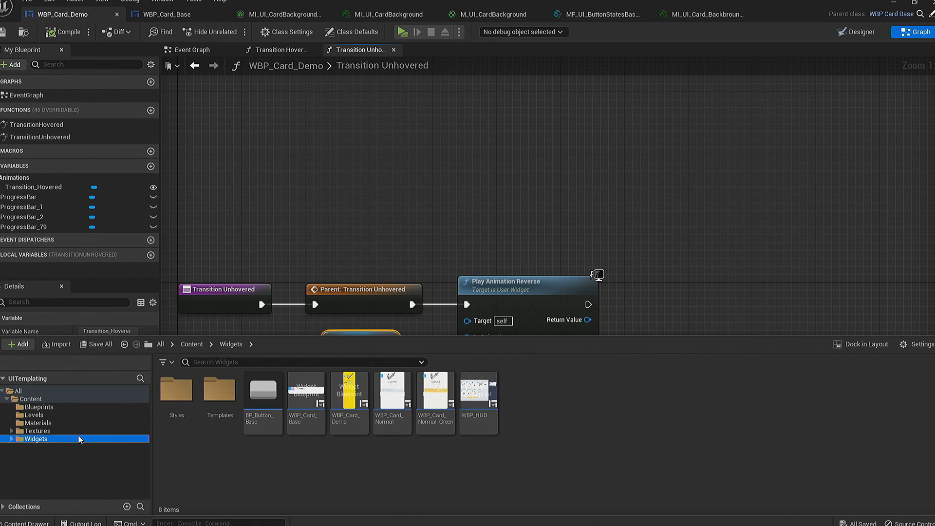
pyautogui.doubleClick(477, 399)
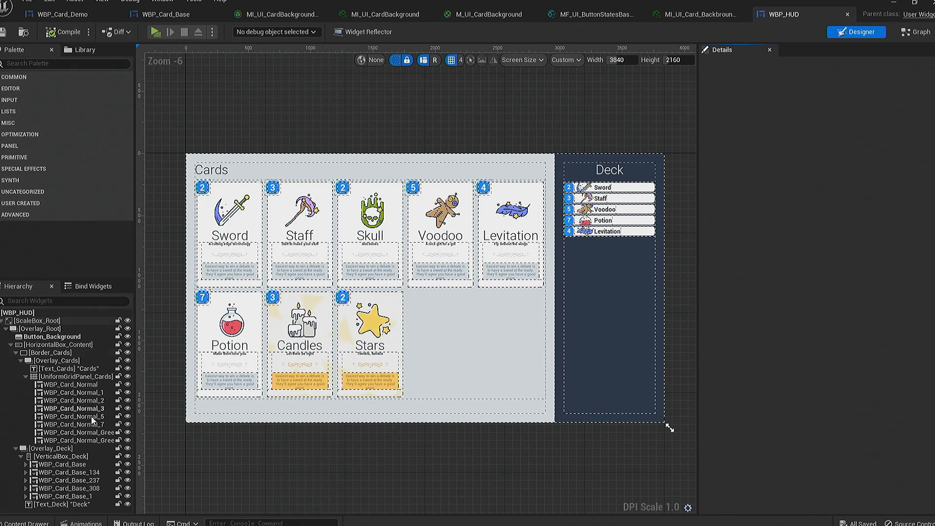
# - Add WBP_Card_Demo to the HUD's cards grid at row 1, column 3, and compile WBP_HUD
pyautogui.click(26, 523)
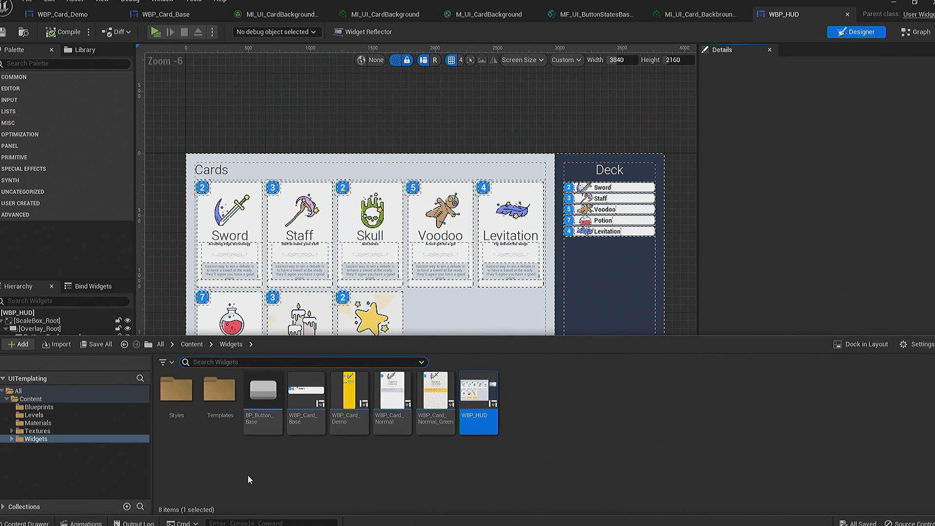
pyautogui.moveTo(349, 396); pyautogui.dragTo(431, 298)
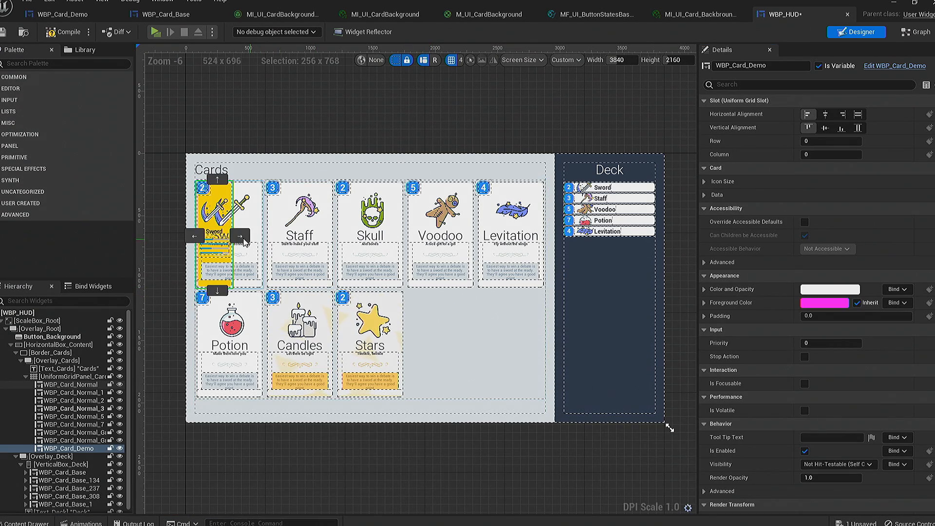
pyautogui.click(242, 237)
pyautogui.click(380, 236)
pyautogui.click(450, 237)
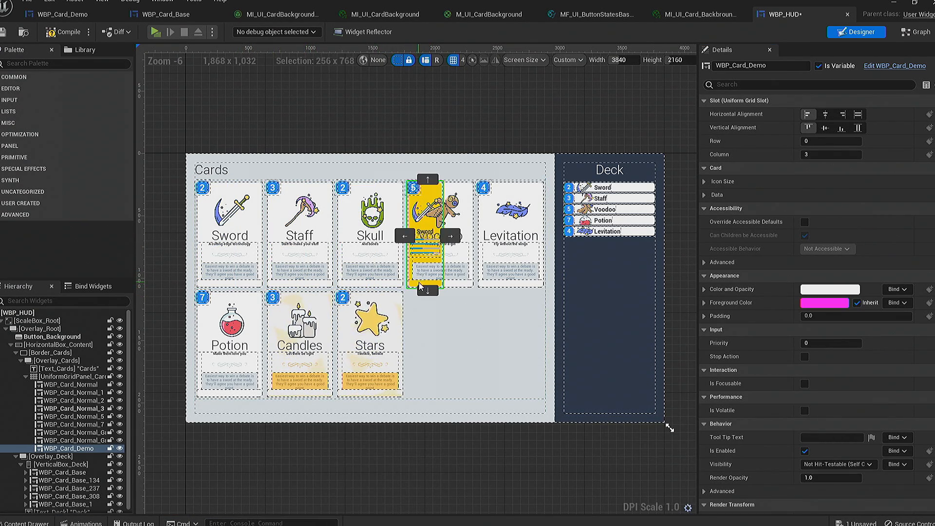
pyautogui.click(428, 291)
pyautogui.click(62, 32)
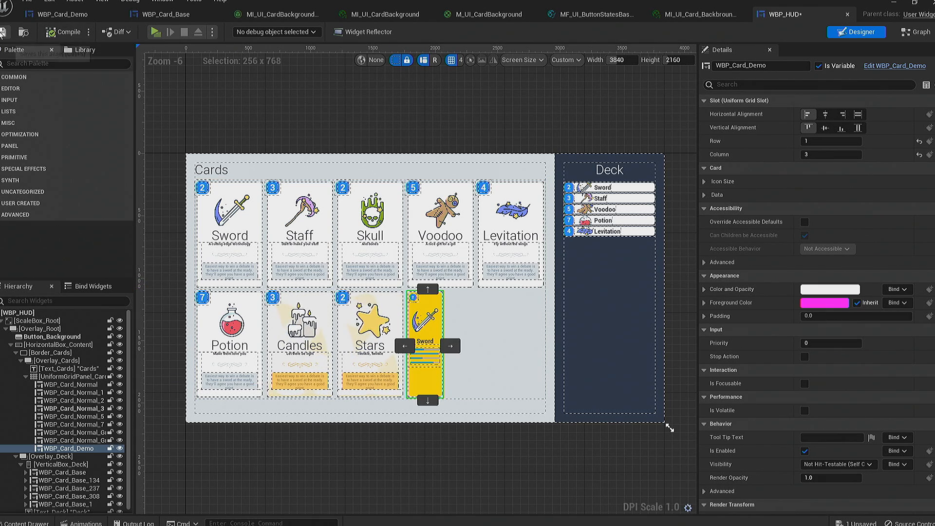
# - Play the level and test the yellow Sword card's hover and pressed reactions in the preview
pyautogui.click(155, 33)
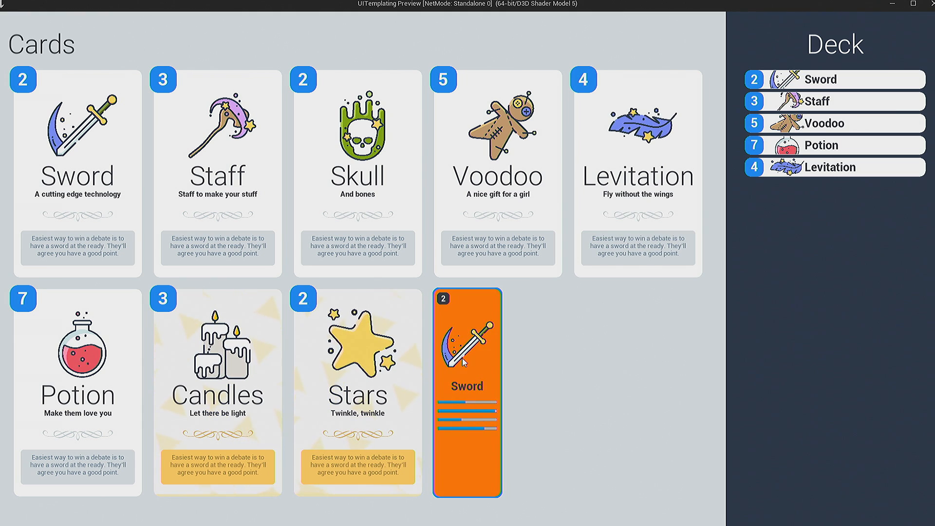
pyautogui.click(488, 359)
pyautogui.click(495, 362)
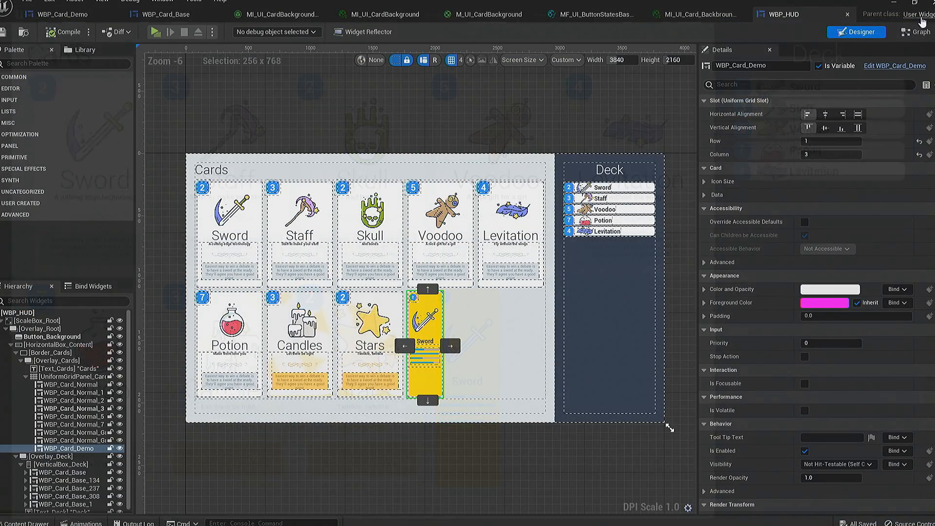
pyautogui.click(477, 459)
# - Open the WBP_Card_Normal blueprint from the first Sword card in the HUD
pyautogui.click(247, 252)
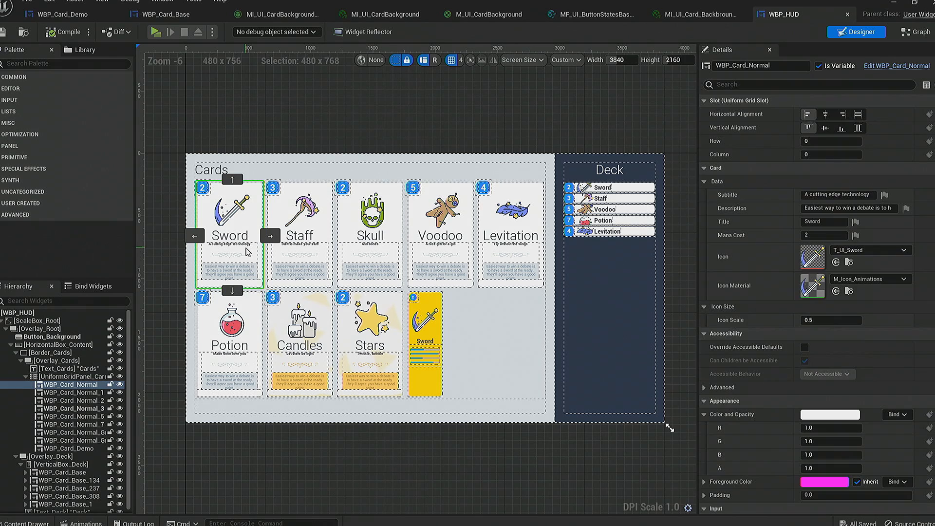
pyautogui.rightClick(247, 252)
pyautogui.click(290, 330)
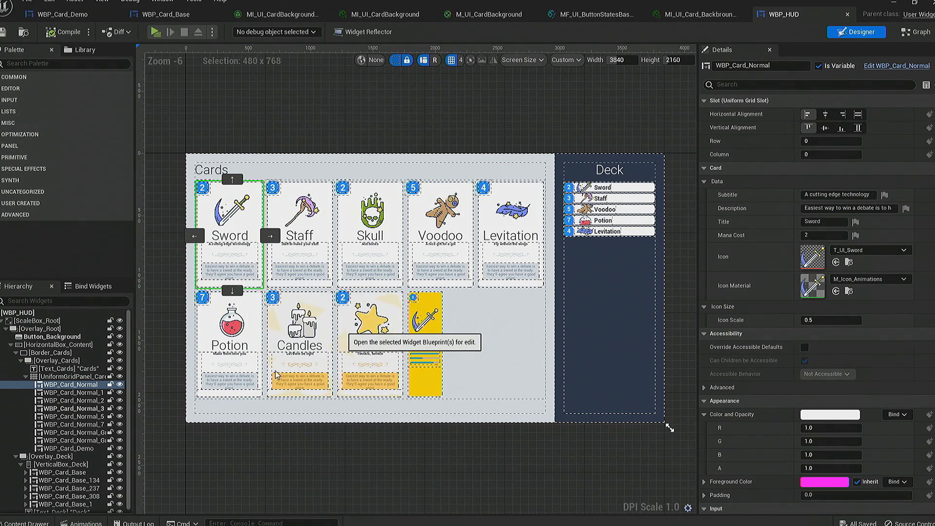
# - Scrub the Description_Hovered animation of WBP_Card_Normal to its end and examine its animated tracks, including Image_Icon's AnimationOn
pyautogui.click(83, 523)
pyautogui.click(63, 355)
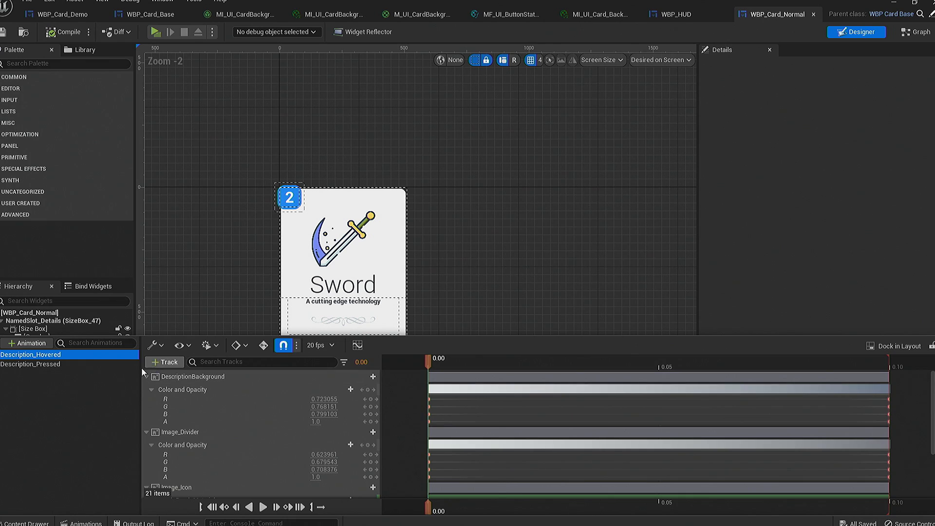
pyautogui.click(454, 268)
pyautogui.click(83, 523)
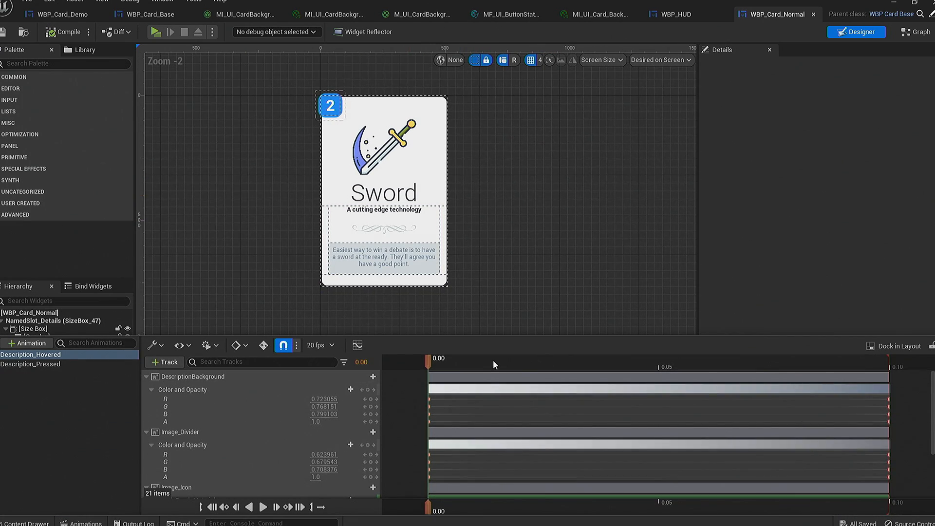
pyautogui.click(644, 366)
pyautogui.moveTo(763, 367); pyautogui.dragTo(827, 368)
pyautogui.scroll(-2, 292, 472)
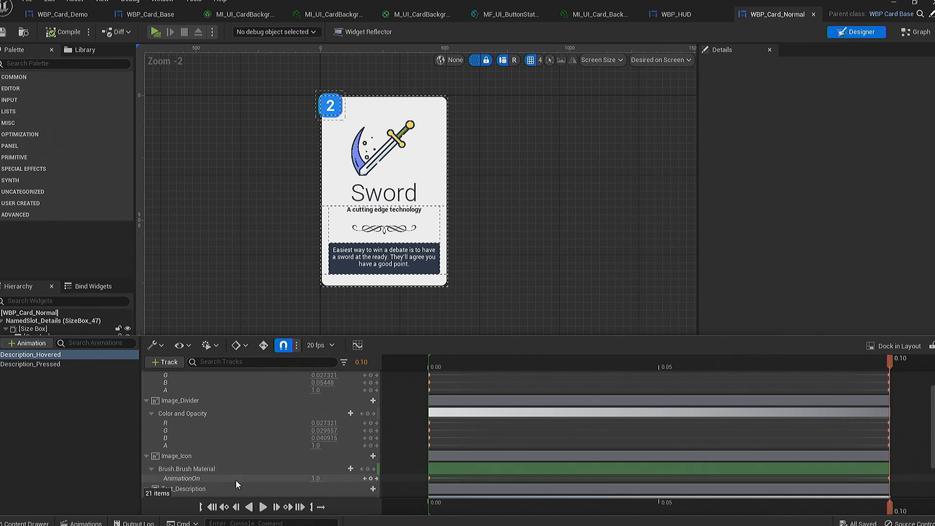
pyautogui.click(481, 181)
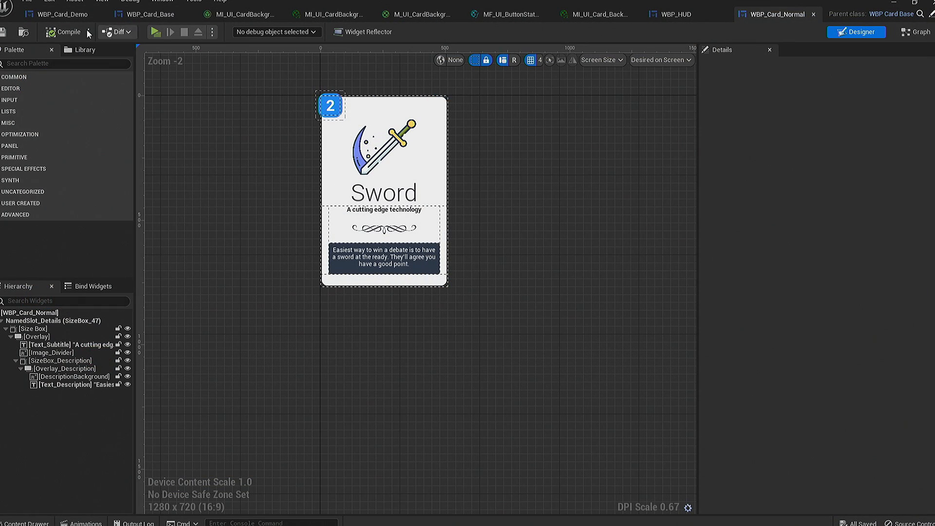
# - Compile WBP_Card_Normal and examine the compiler message about its Description_Hovered animation
pyautogui.click(83, 31)
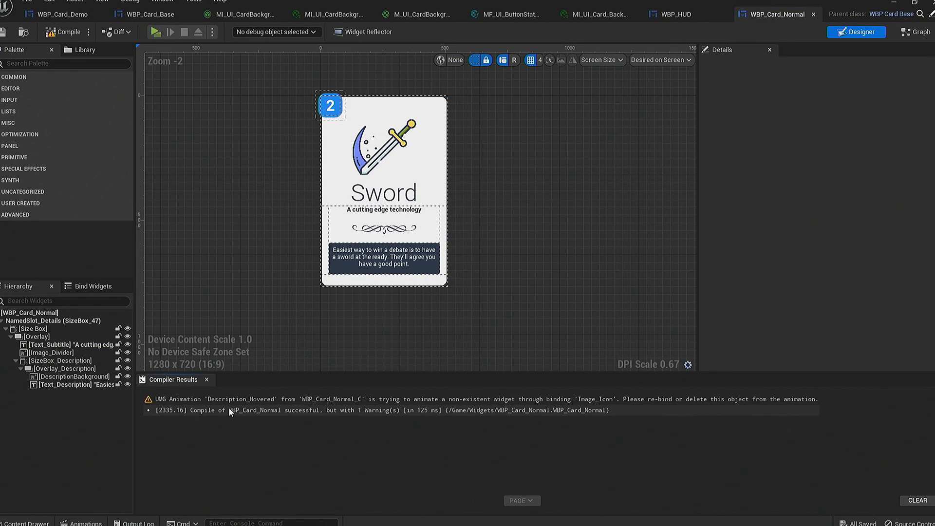
pyautogui.click(223, 401)
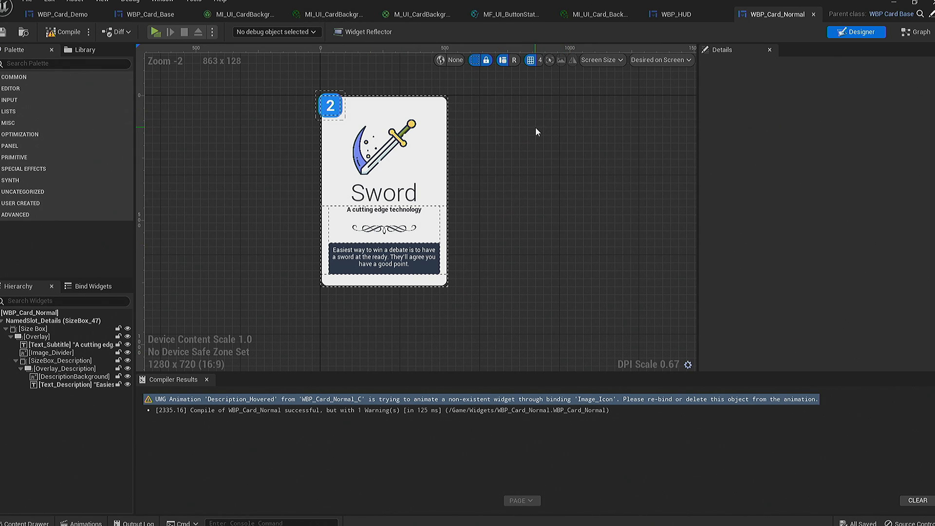
pyautogui.moveTo(534, 149); pyautogui.dragTo(578, 167, button='right')
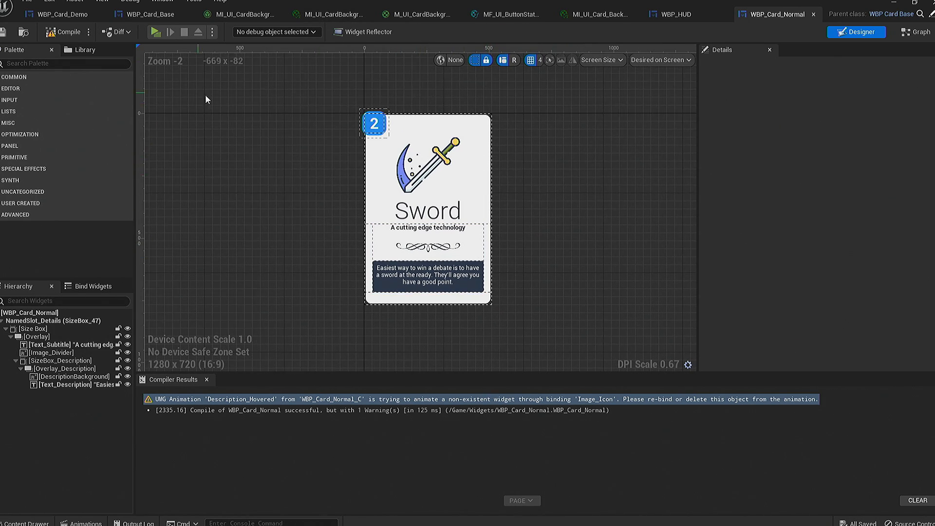
pyautogui.moveTo(279, 134); pyautogui.dragTo(232, 117, button='right')
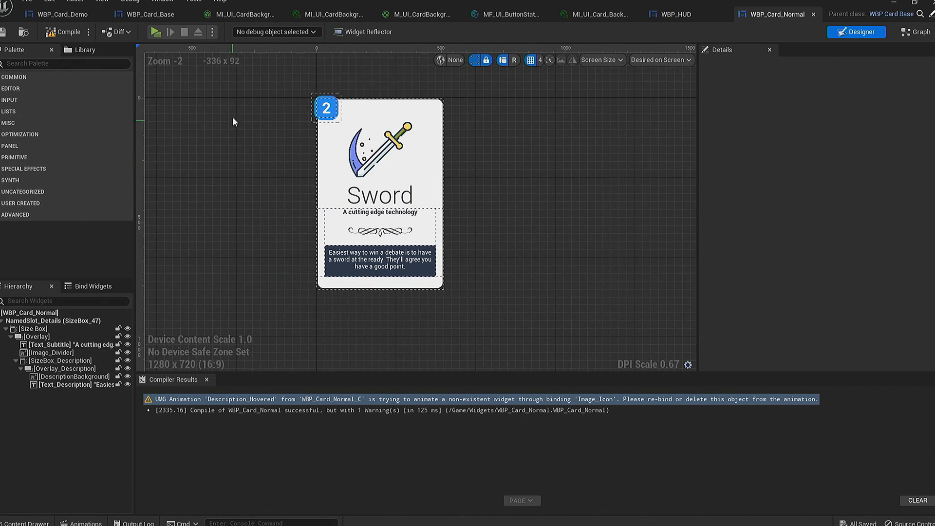
# - Close the open WBP_Card_Normal, WBP_HUD, material, material function and material instance editors, keeping the demo and base card blueprints
pyautogui.click(814, 13)
pyautogui.click(831, 15)
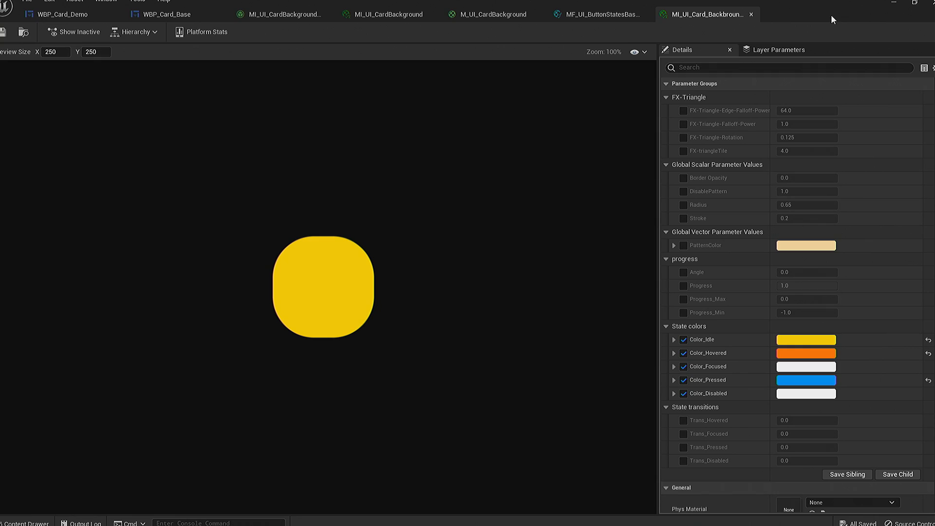
pyautogui.click(751, 14)
pyautogui.click(645, 15)
pyautogui.click(539, 14)
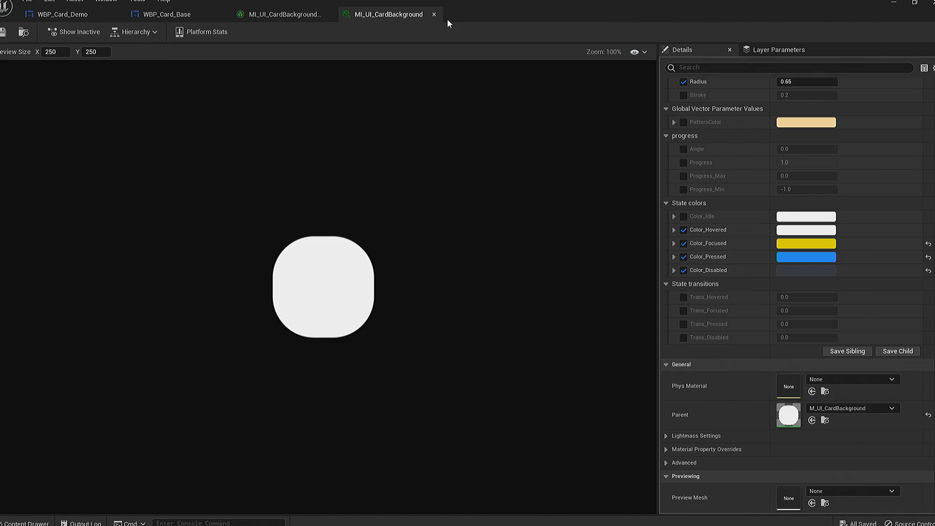
pyautogui.click(434, 14)
pyautogui.click(329, 14)
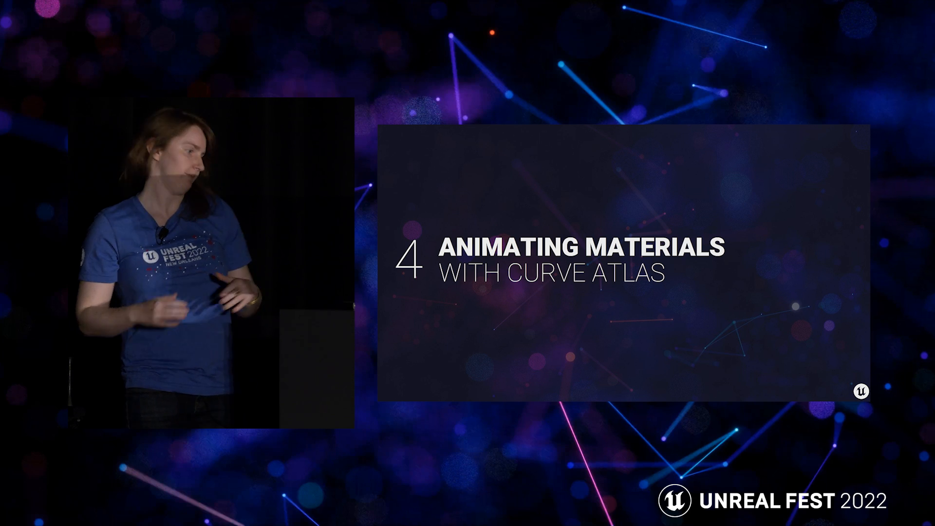
pyautogui.press('Right')
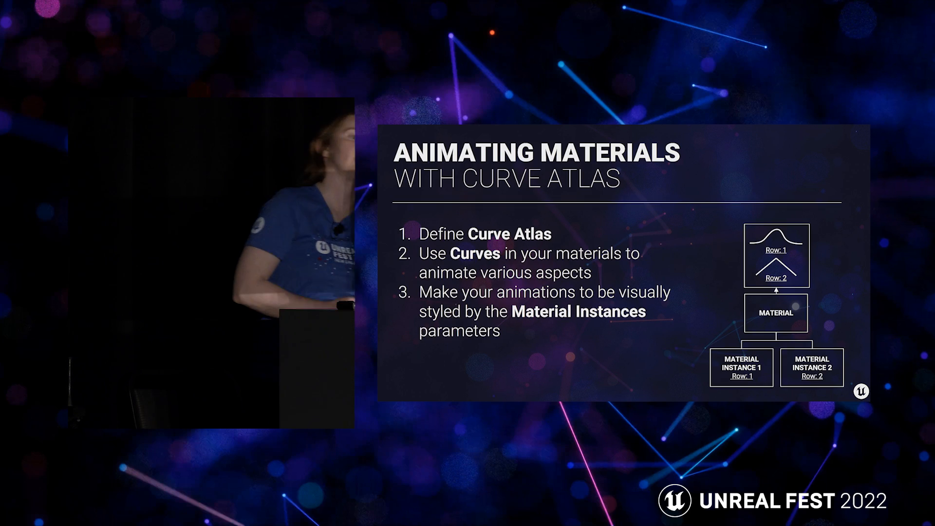
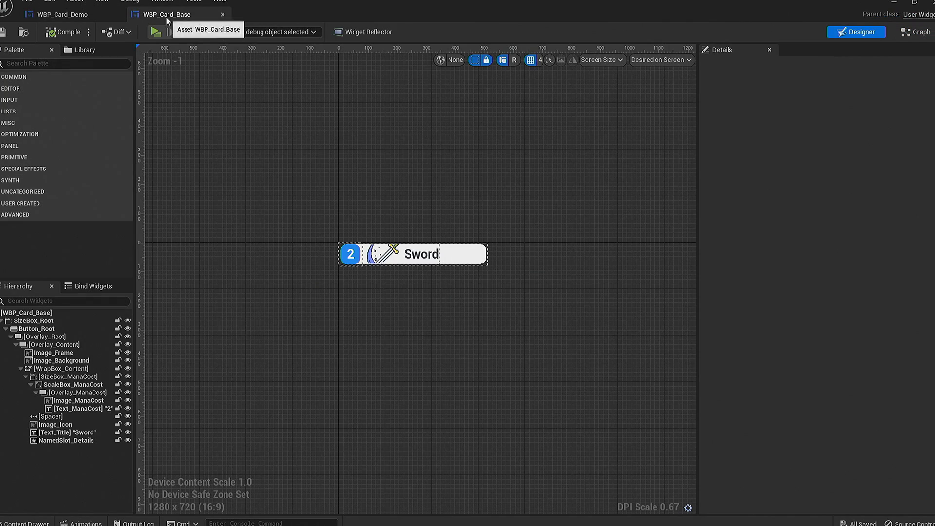
# - Open the parent material M_Icon_Animations from the material instance used by Image_Icon in WBP_Card_Base
pyautogui.click(377, 255)
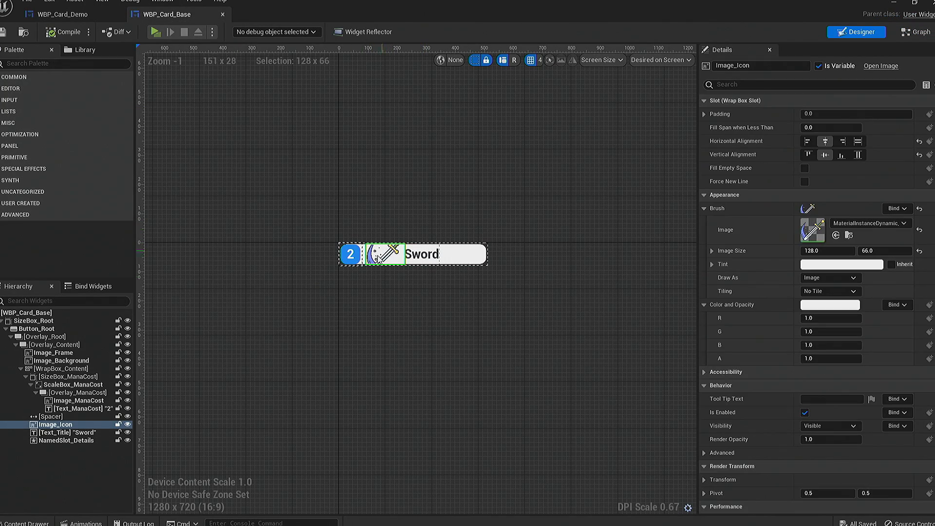
pyautogui.doubleClick(823, 237)
pyautogui.doubleClick(388, 108)
# - Examine how the M_Icon_Animations graph drives Screen Position, including its Absolute World Position, Lerp, AnimationOn and AnimationCurve nodes
pyautogui.moveTo(323, 134); pyautogui.dragTo(608, 105, button='right')
pyautogui.moveTo(490, 324); pyautogui.dragTo(527, 267, button='right')
pyautogui.scroll(-1, 527, 267)
pyautogui.scroll(1, 527, 267)
pyautogui.moveTo(379, 222); pyautogui.dragTo(768, 453)
pyautogui.click(760, 446)
pyautogui.click(478, 250)
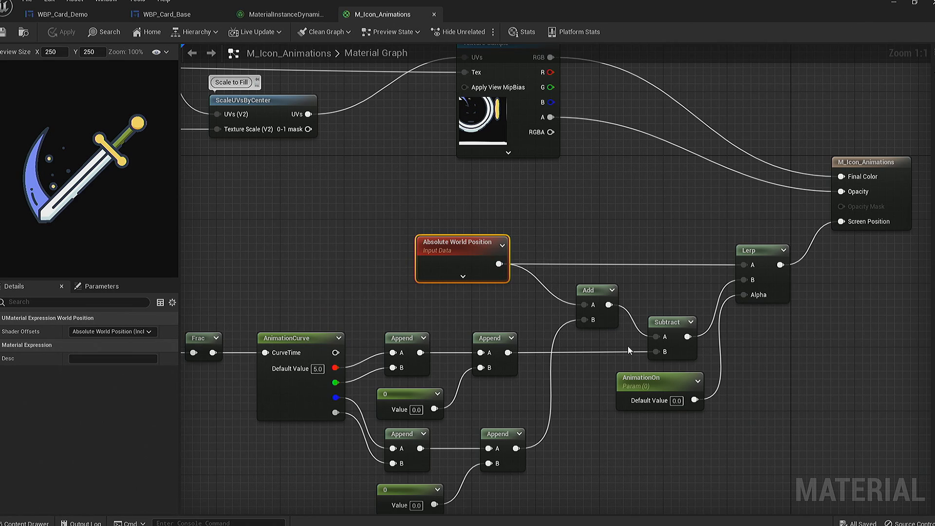
pyautogui.scroll(-1, 485, 346)
pyautogui.moveTo(317, 403); pyautogui.dragTo(495, 307, button='right')
pyautogui.click(496, 307)
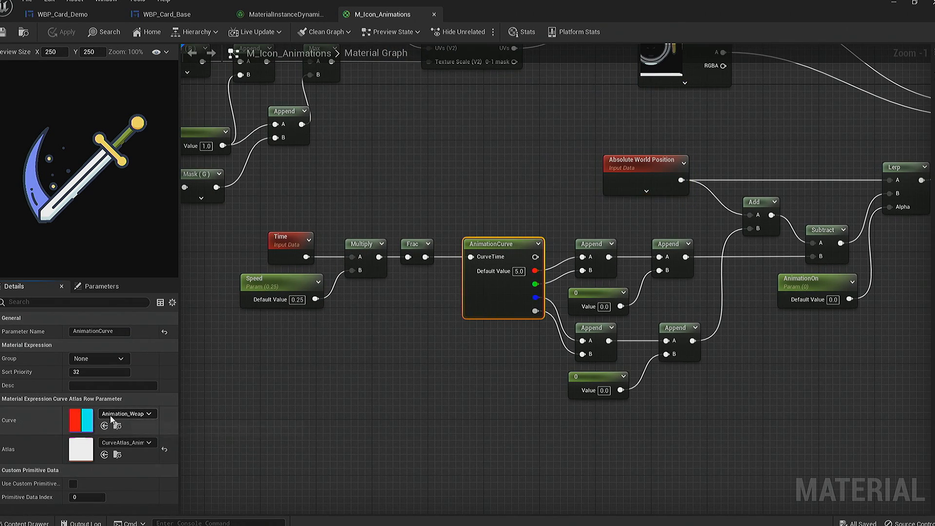
# - Create a material instance of M_Icon_Animations named MI_Icon_Demo in the Materials folder
pyautogui.click(38, 523)
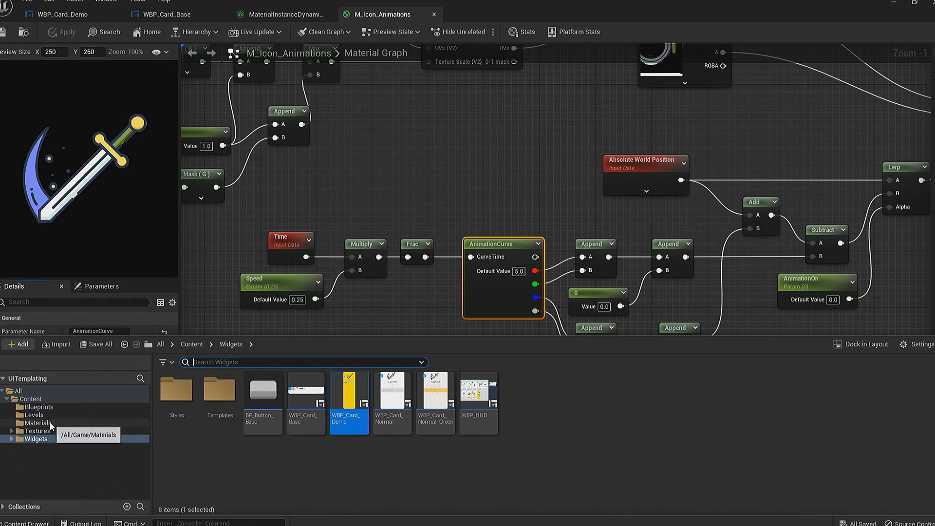
pyautogui.click(38, 422)
pyautogui.click(176, 397)
pyautogui.rightClick(177, 397)
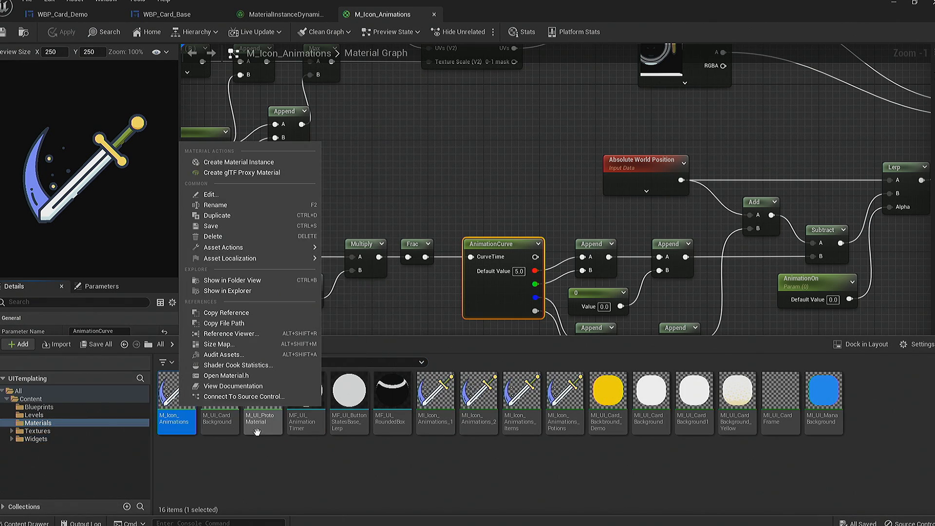
pyautogui.click(258, 162)
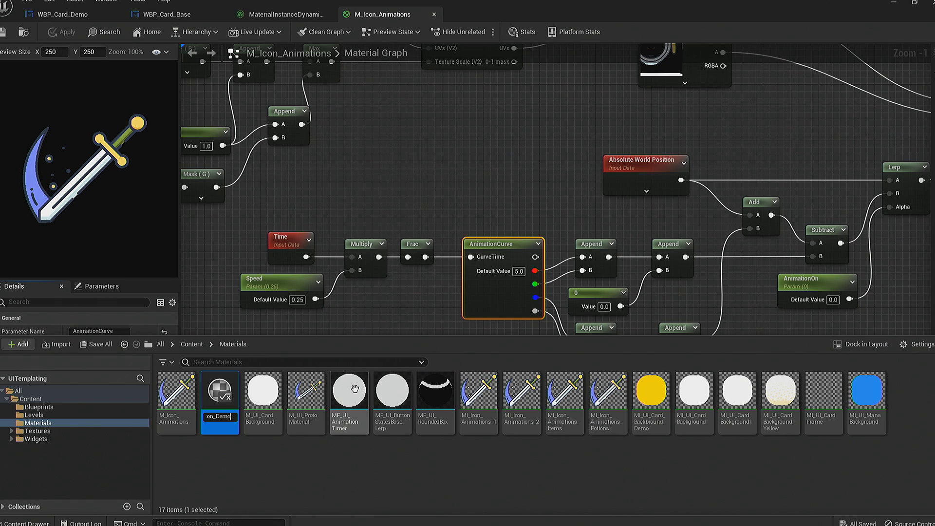
pyautogui.press('Return')
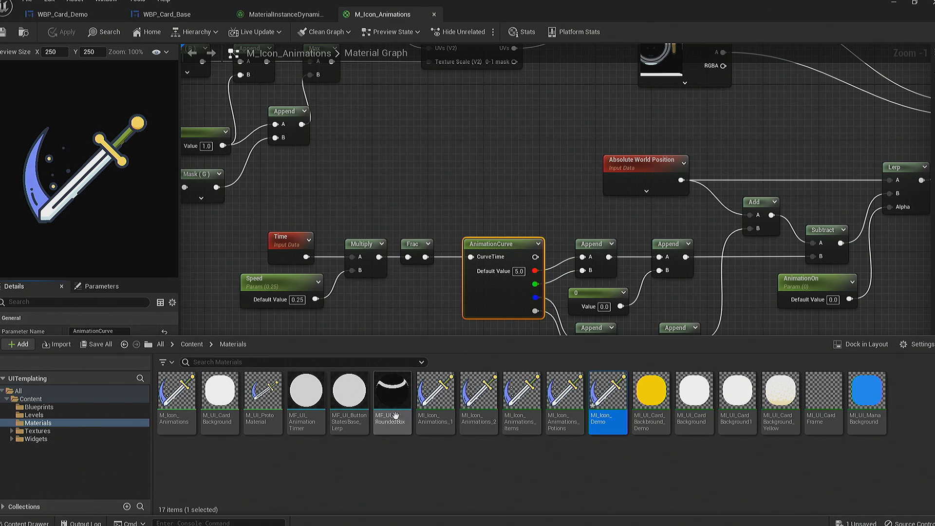
# - Open MI_Icon_Demo and configure its preview with a checkerboard background and a visible border
pyautogui.doubleClick(608, 394)
pyautogui.scroll(4, 399, 308)
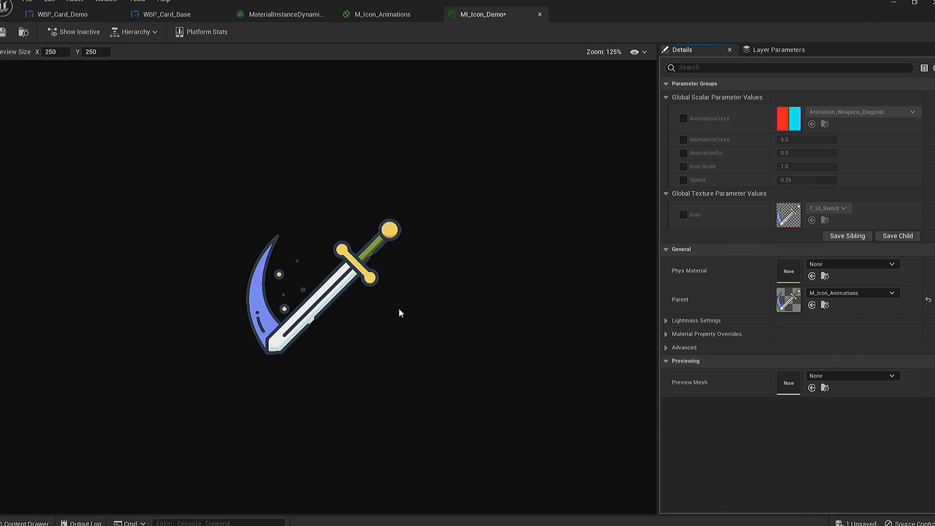
pyautogui.click(635, 52)
pyautogui.moveTo(682, 104)
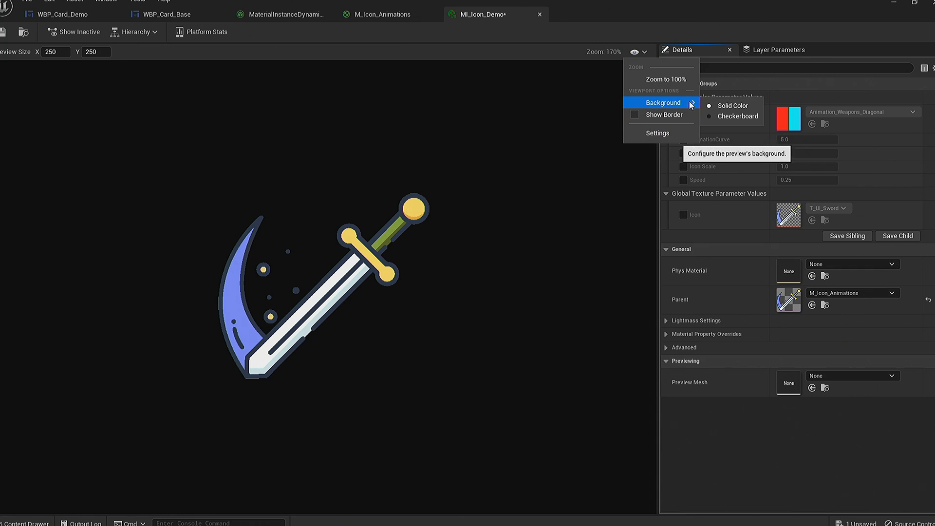
pyautogui.click(741, 116)
pyautogui.click(635, 53)
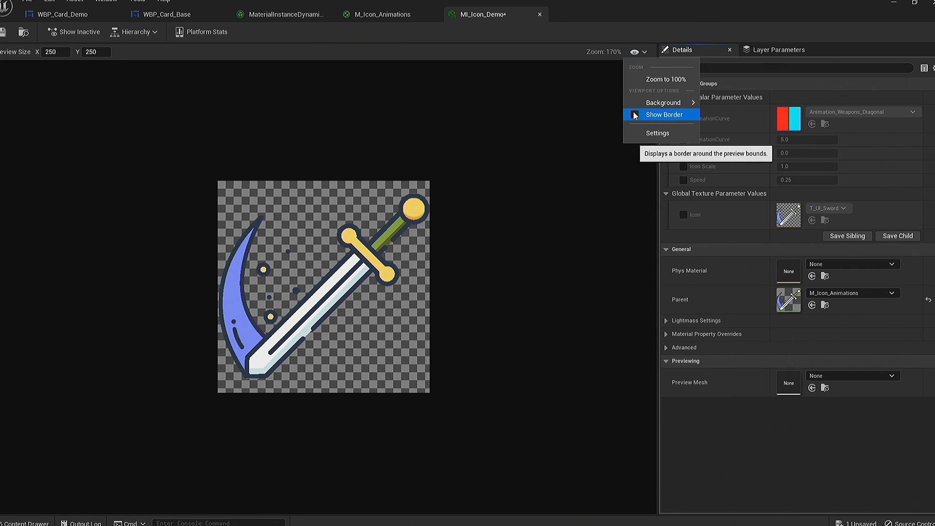
pyautogui.click(662, 116)
# - Override the AnimationOn parameter of MI_Icon_Demo and set it to 1
pyautogui.click(769, 144)
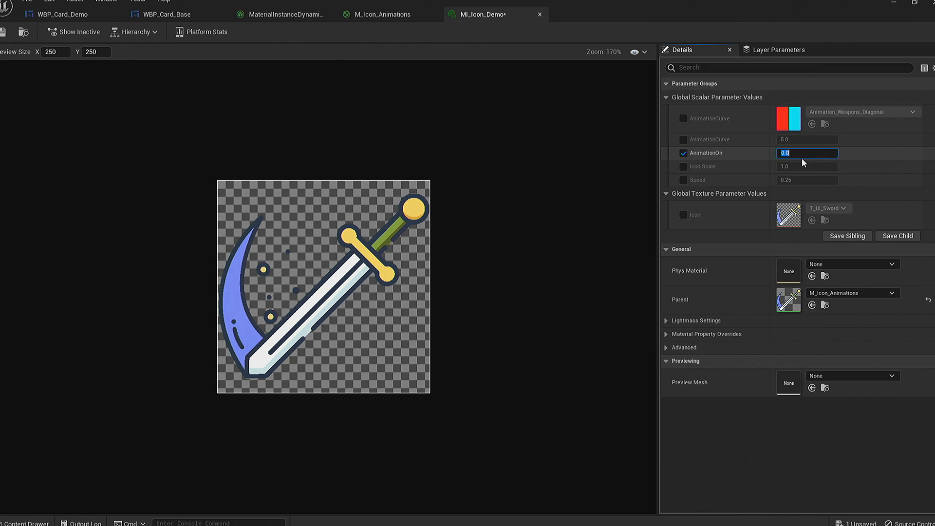
pyautogui.write('1')
pyautogui.press('Return')
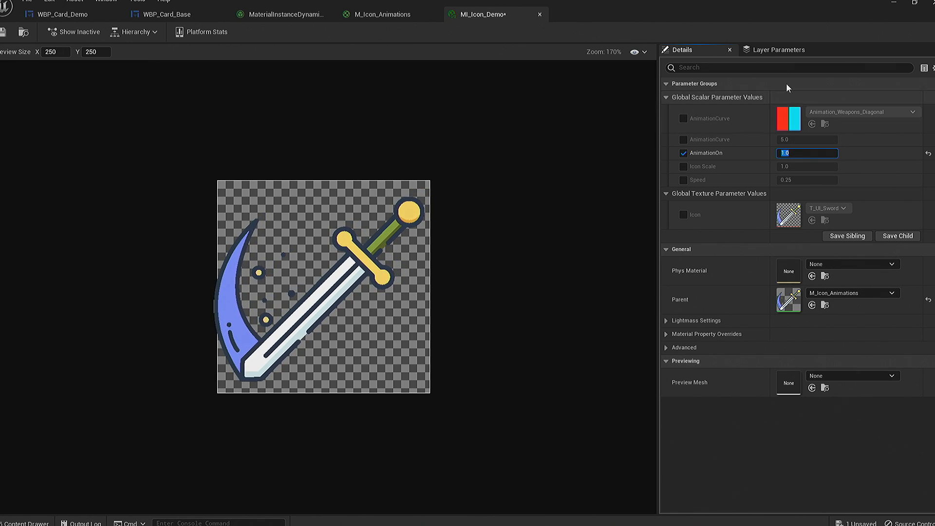
# - Override the AnimationCurve parameter and try the Animations_Powers and Animations_Powers_Alt curves, ending with Animation_Items
pyautogui.click(683, 119)
pyautogui.click(858, 113)
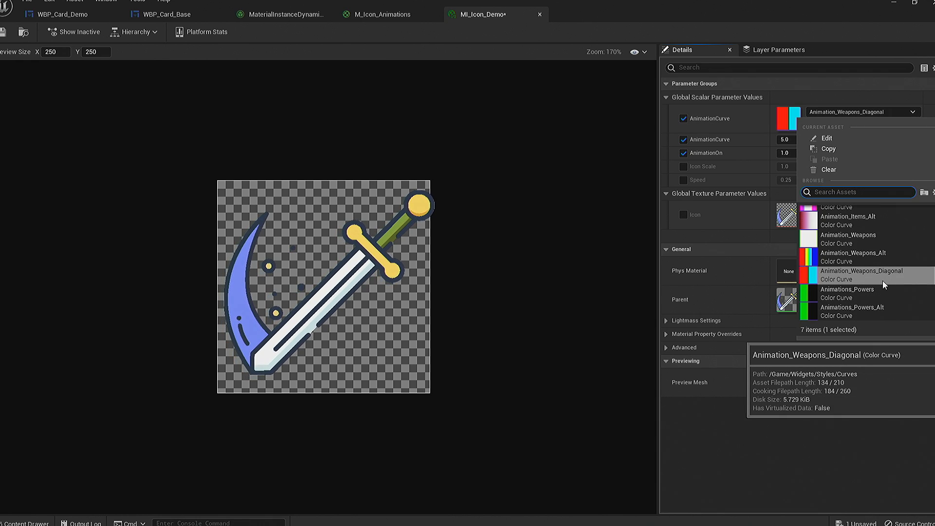
pyautogui.click(864, 291)
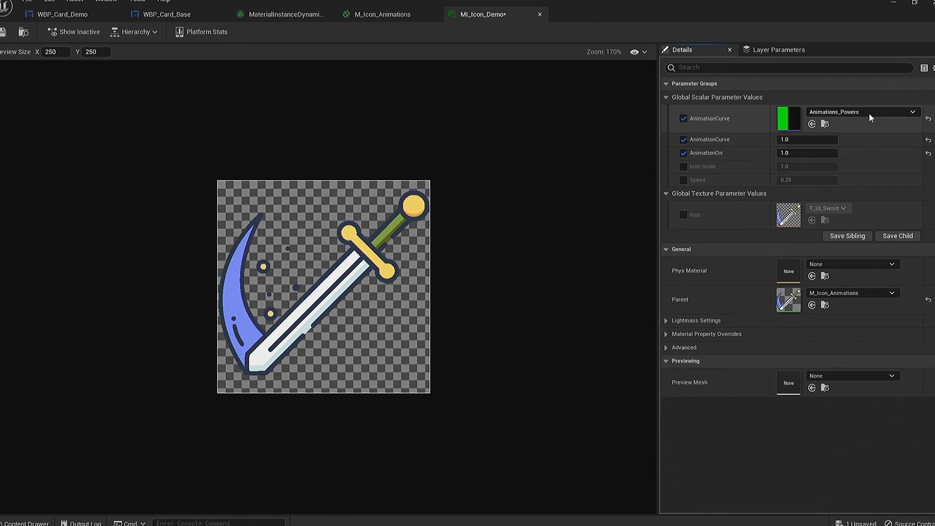
pyautogui.click(869, 113)
pyautogui.click(877, 291)
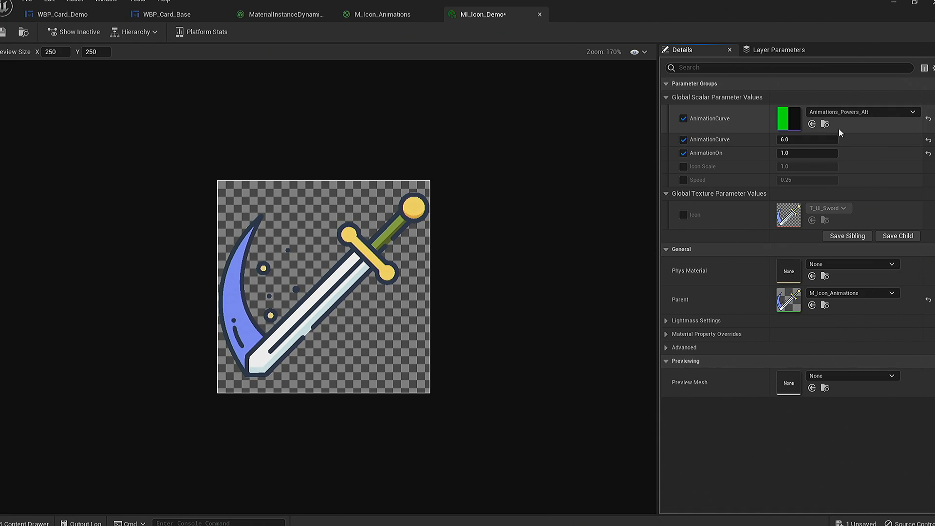
pyautogui.click(848, 113)
pyautogui.click(876, 210)
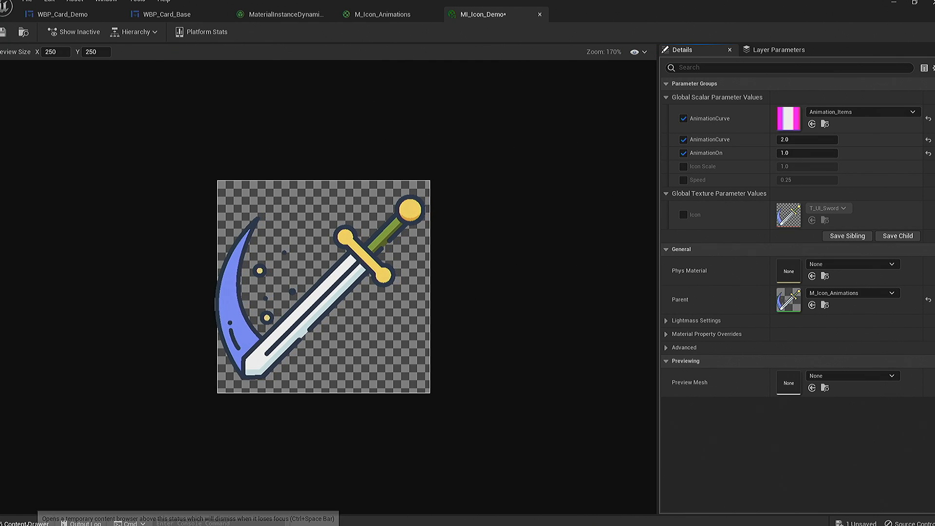
# - Create a CurveLinearColor asset named Animations_Demo in the Widgets/Styles/Curves folder
pyautogui.click(25, 522)
pyautogui.click(59, 438)
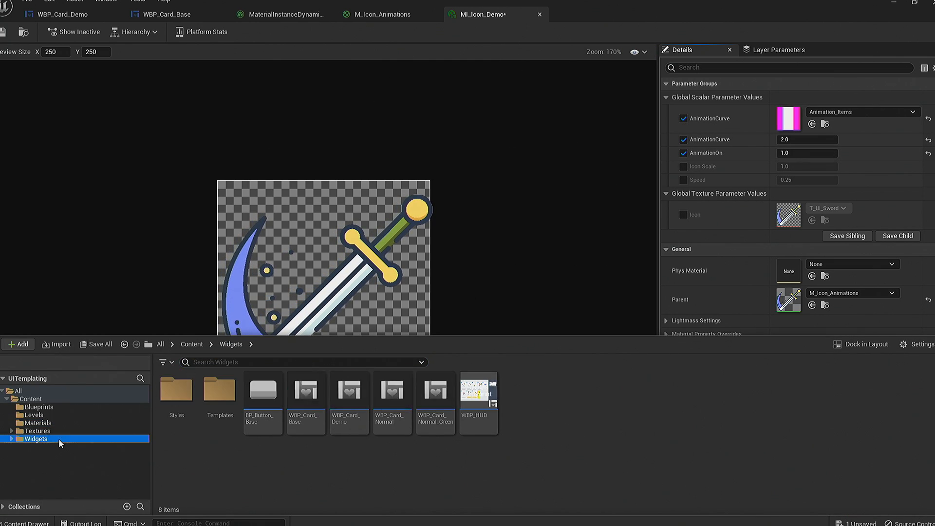
pyautogui.doubleClick(176, 390)
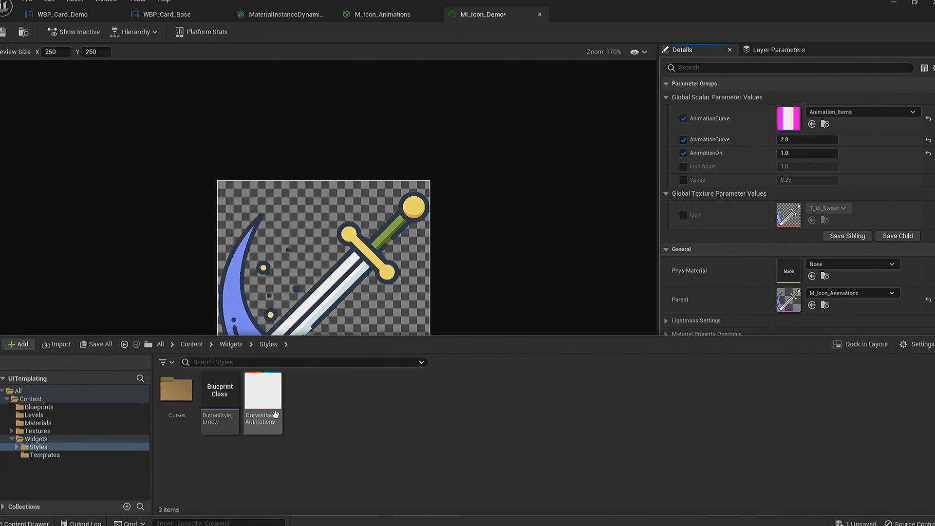
pyautogui.doubleClick(173, 400)
pyautogui.rightClick(495, 422)
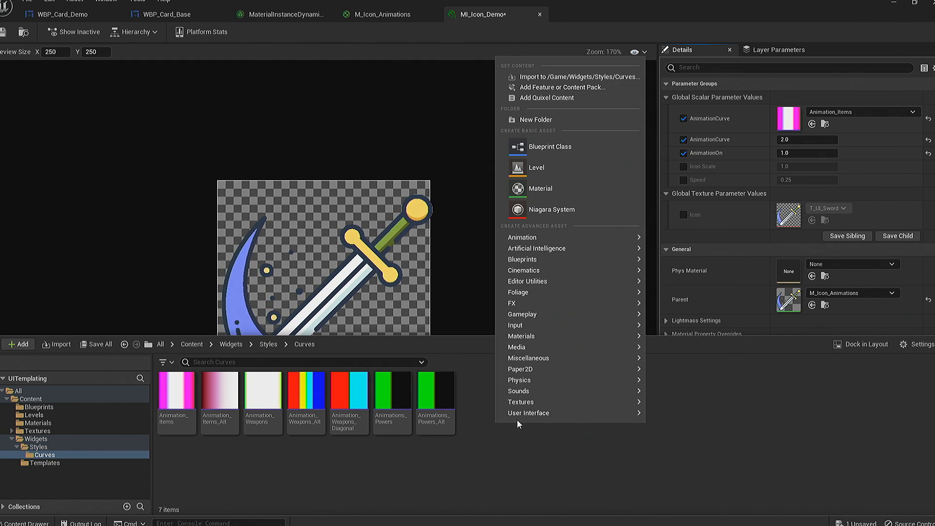
pyautogui.moveTo(577, 359)
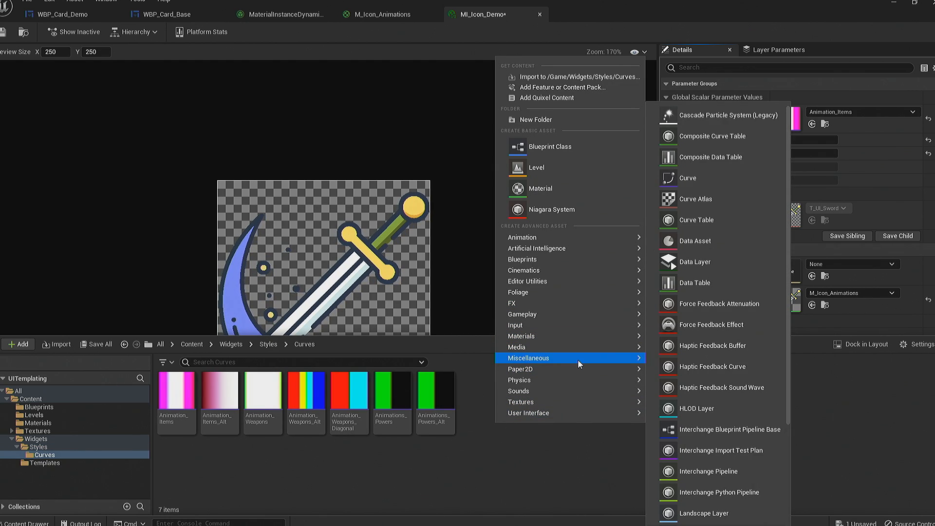
pyautogui.click(703, 180)
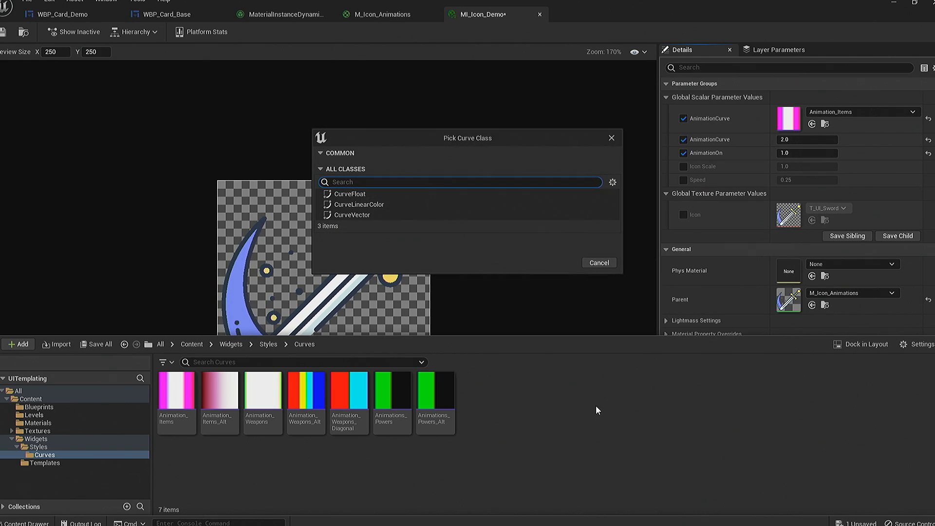
pyautogui.click(384, 205)
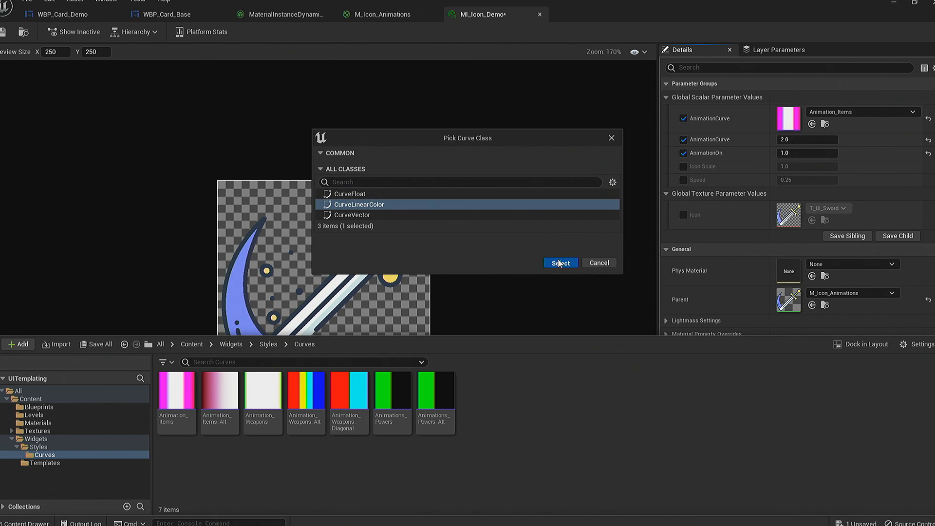
pyautogui.click(560, 262)
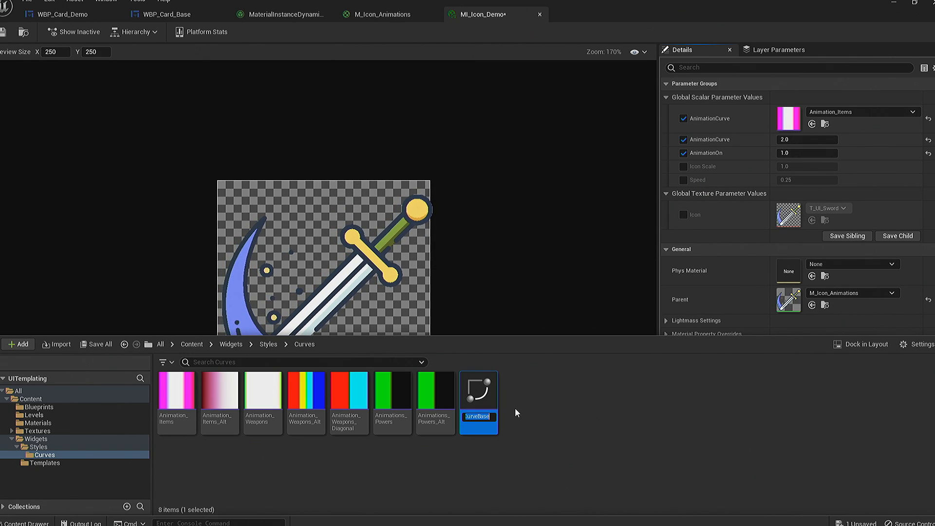
pyautogui.write('Animations_Demo')
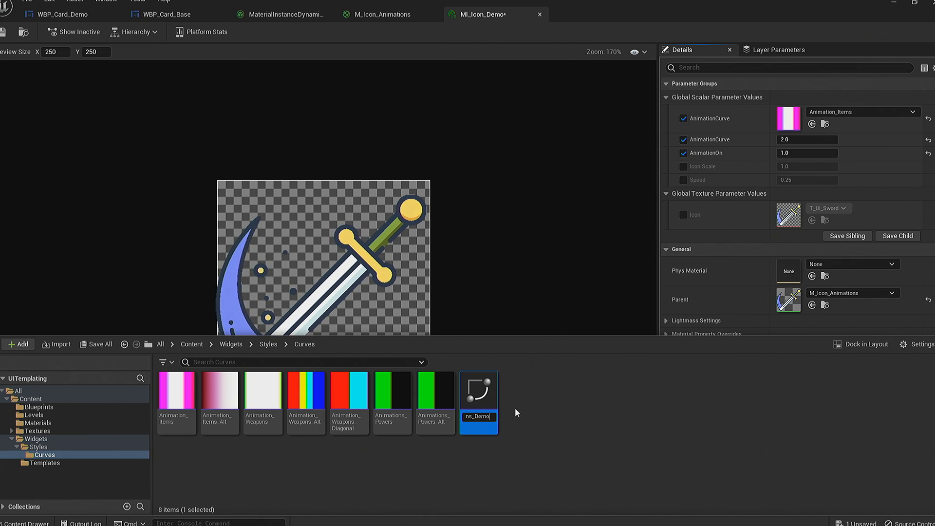
pyautogui.press('Return')
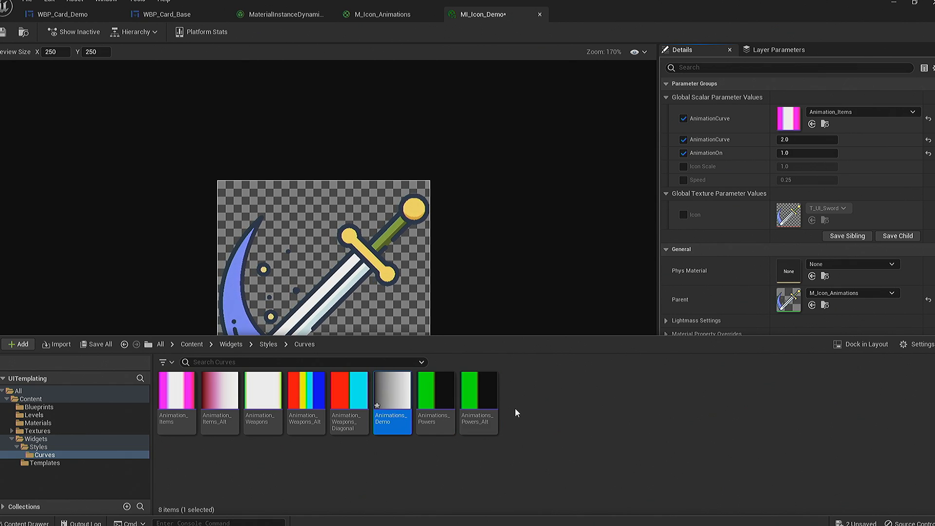
# - Open the Animations_Demo curve and set the value of every R, G, B and A key to 0
pyautogui.doubleClick(383, 392)
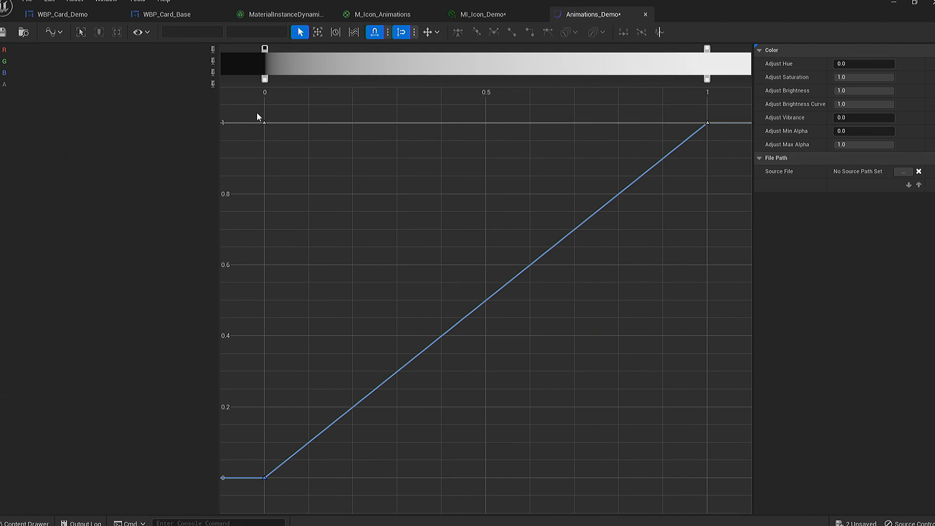
pyautogui.moveTo(256, 112); pyautogui.dragTo(695, 482)
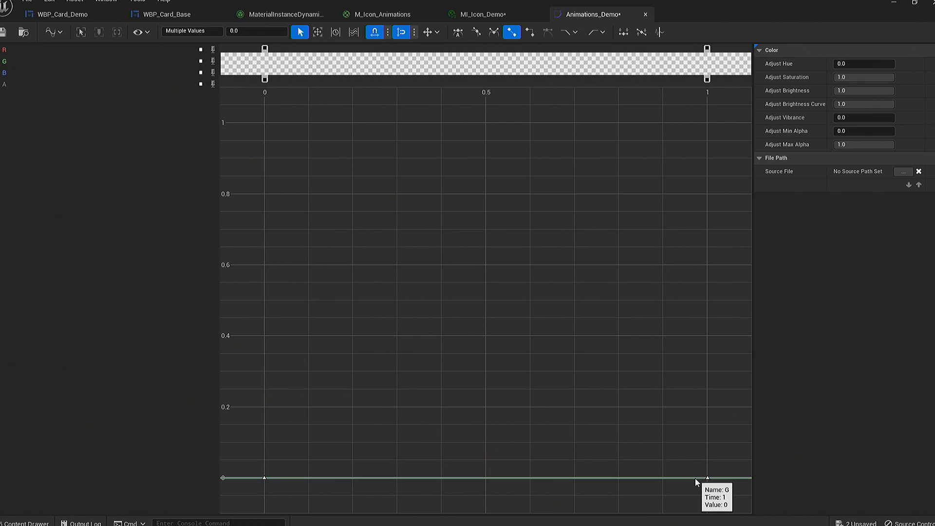
pyautogui.click(654, 431)
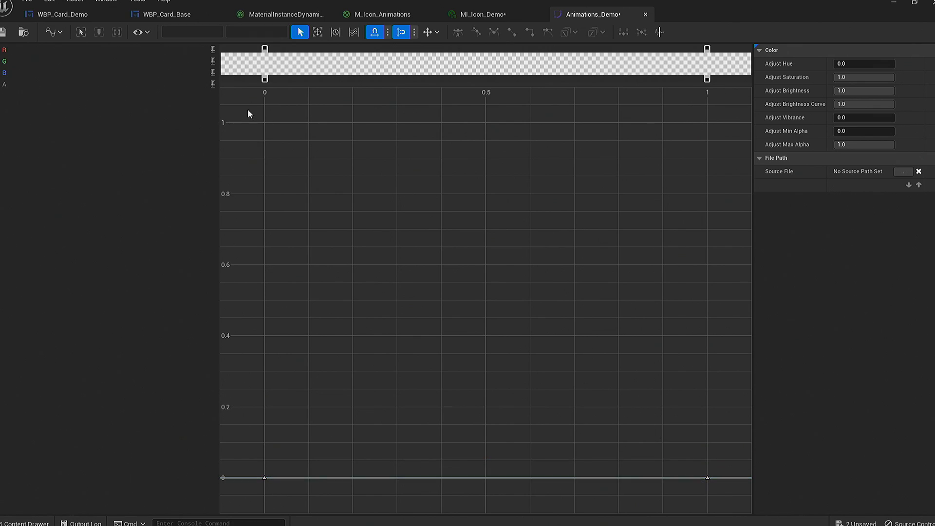
# - Isolate the R curve of Animations_Demo and add a key at time 0.5 with a value of 20
pyautogui.click(212, 65)
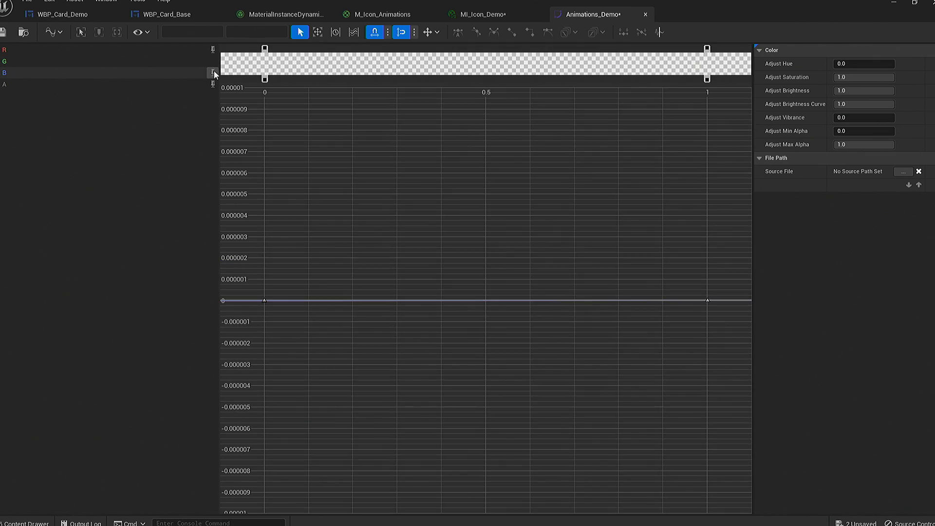
pyautogui.click(484, 300)
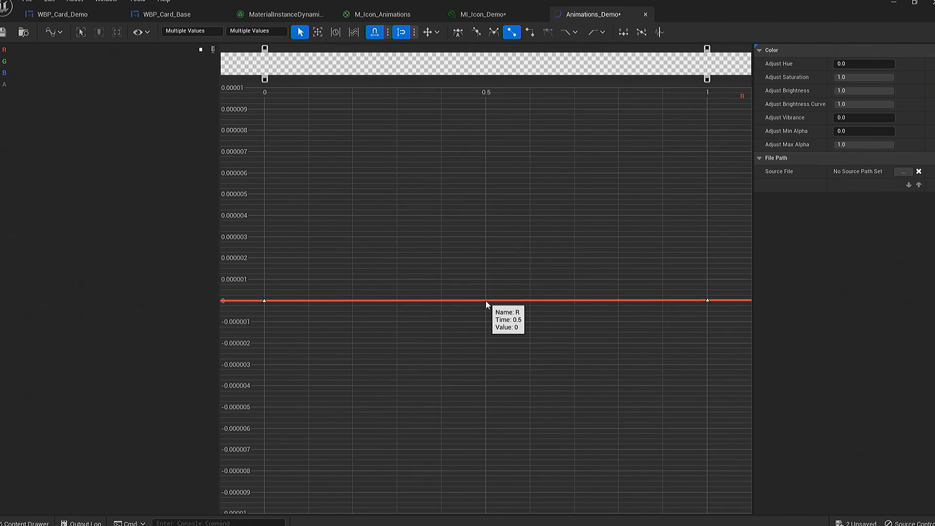
pyautogui.rightClick(486, 300)
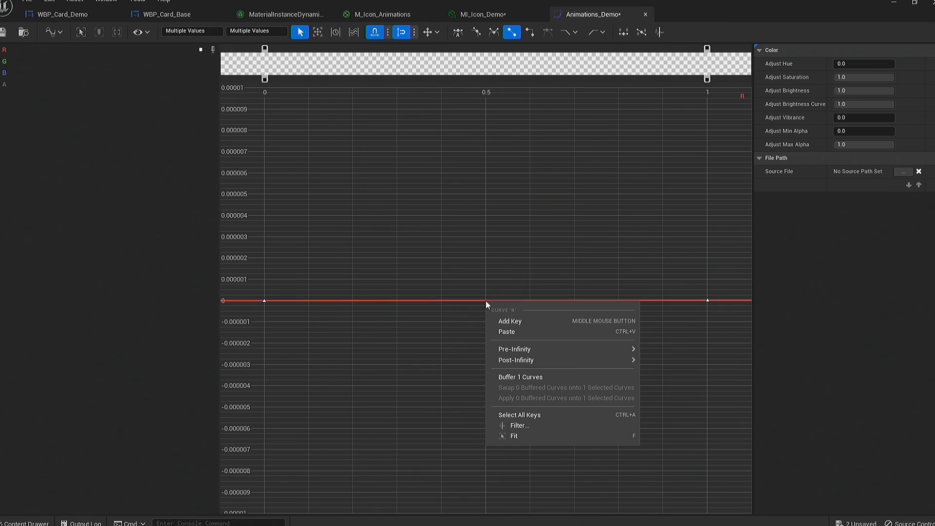
pyautogui.click(512, 320)
pyautogui.moveTo(467, 278); pyautogui.dragTo(486, 304)
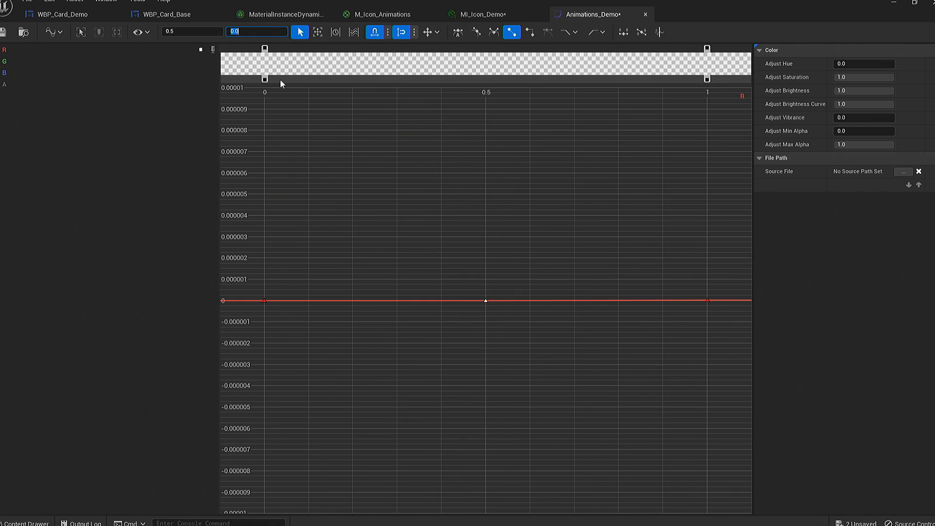
pyautogui.write('20')
pyautogui.press('Return')
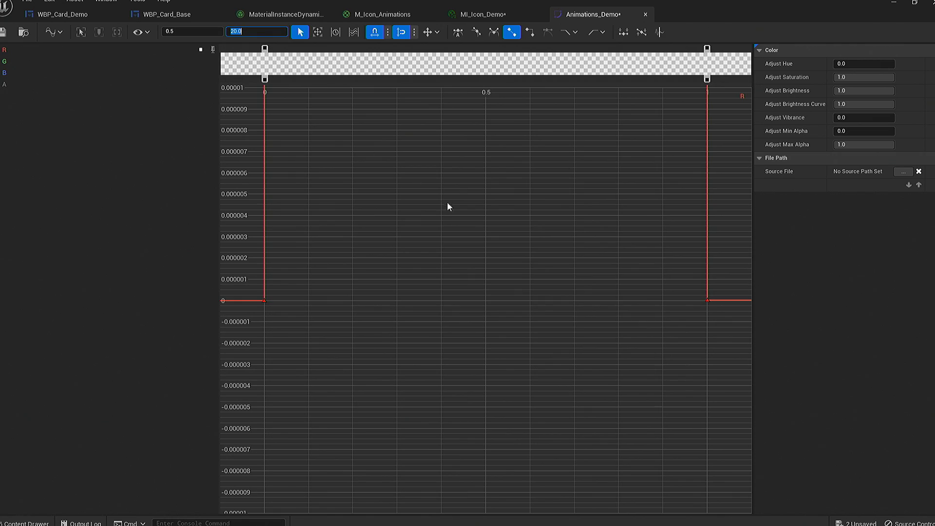
pyautogui.click(213, 51)
pyautogui.click(213, 51)
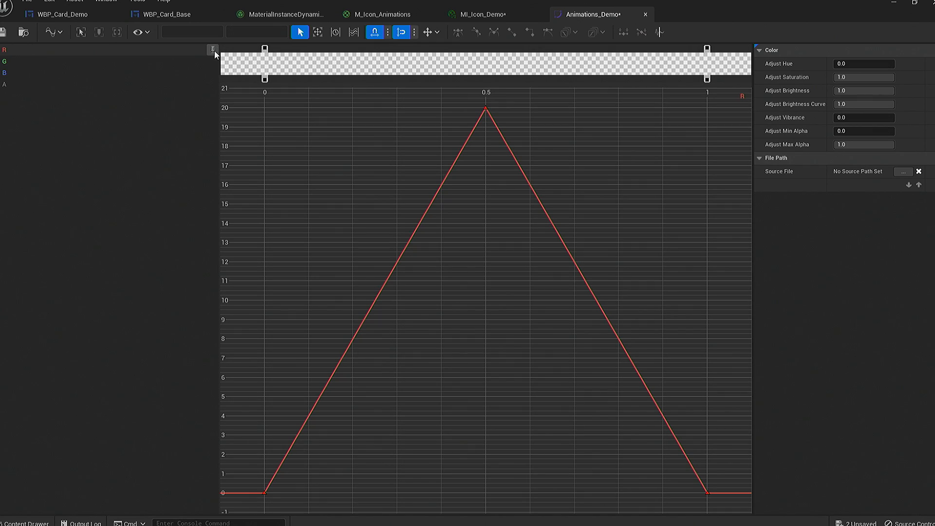
pyautogui.scroll(-1, 488, 197)
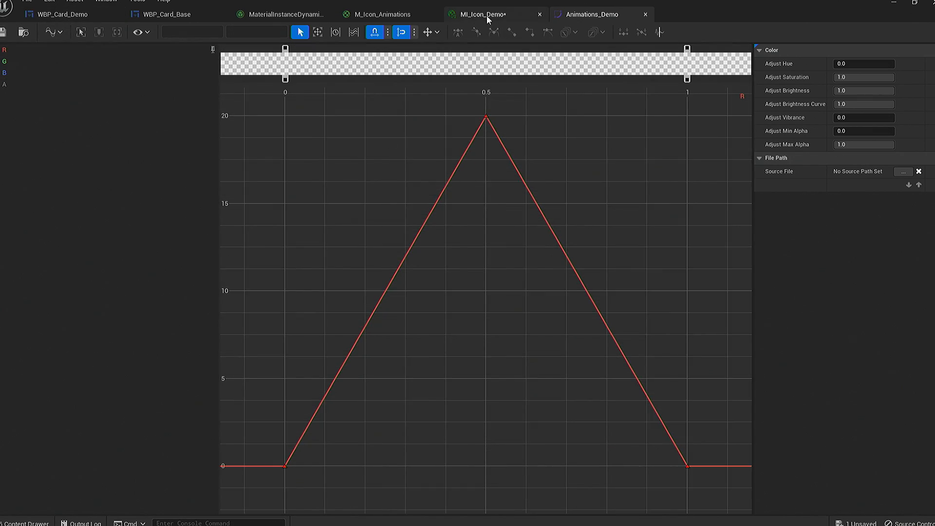
# - Open the CurveAtlas_Animations asset from the Widgets/Styles folder
pyautogui.click(514, 18)
pyautogui.click(592, 14)
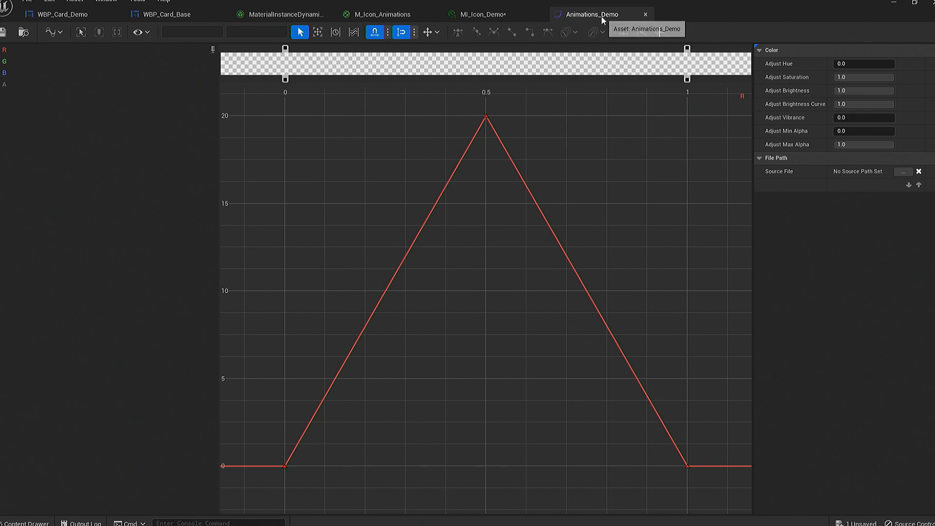
pyautogui.click(484, 15)
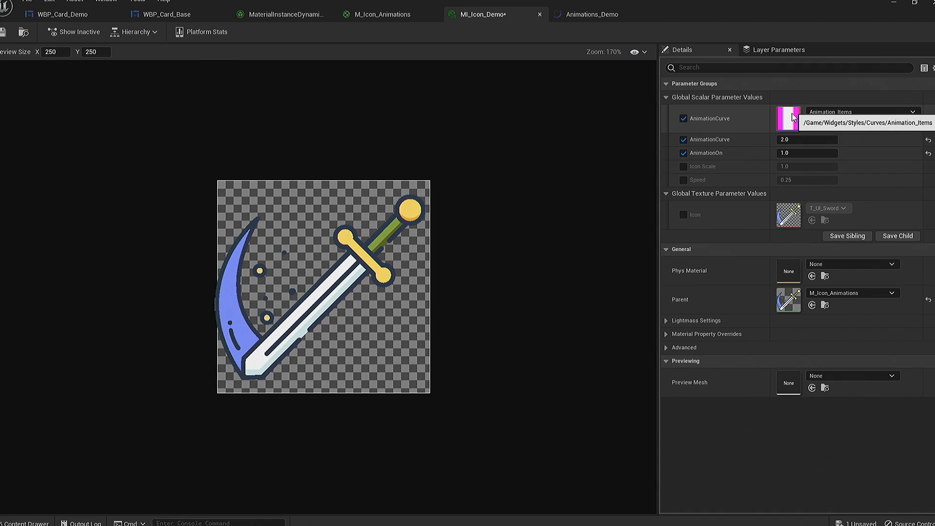
pyautogui.hotkey('ctrl', 'space')
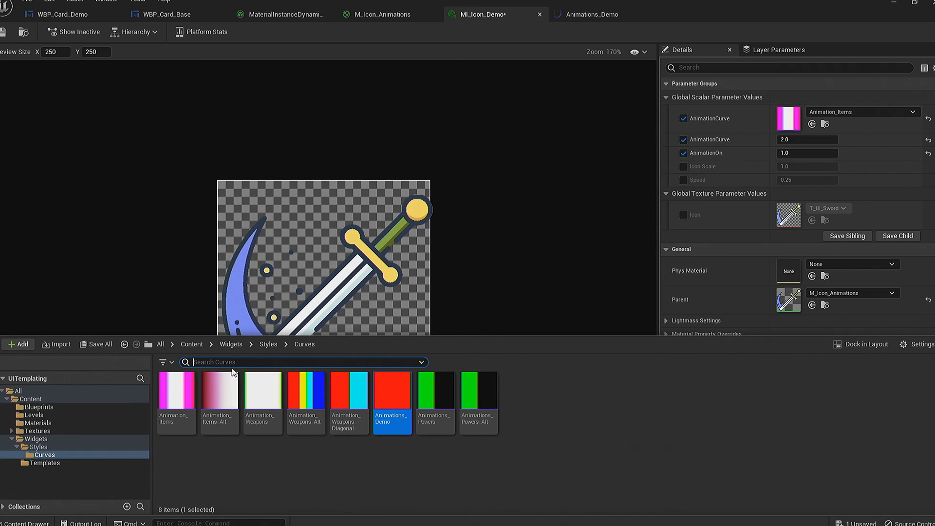
pyautogui.click(55, 441)
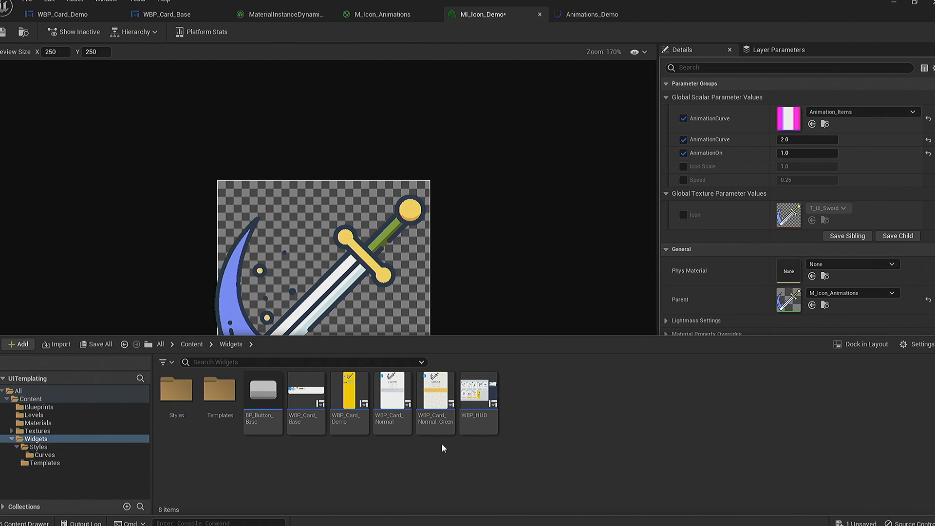
pyautogui.doubleClick(184, 392)
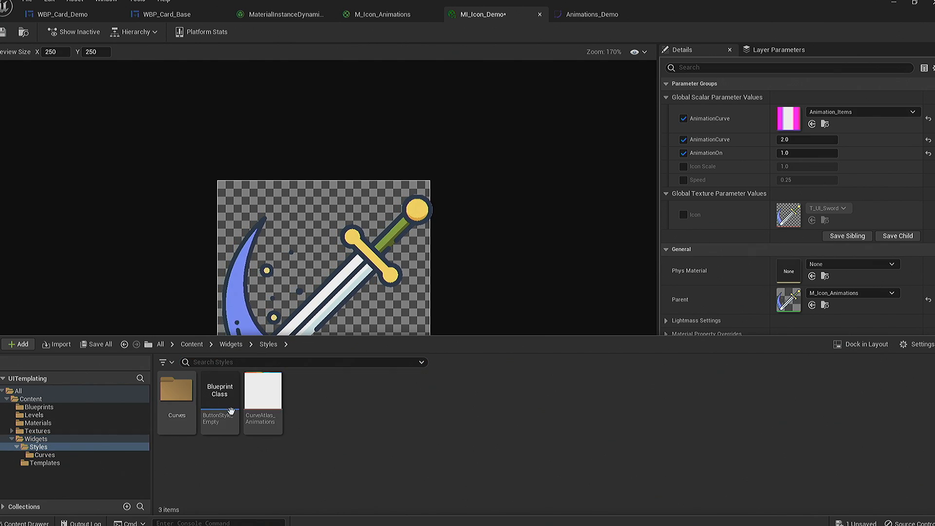
pyautogui.doubleClick(265, 399)
pyautogui.scroll(3, 353, 224)
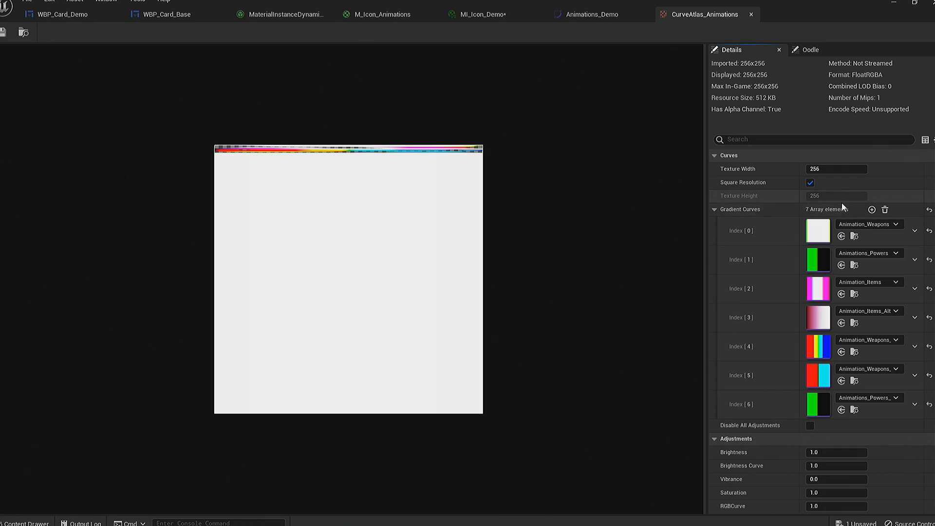
# - Add an element to the atlas's Gradient Curves array, assign Animations_Demo to it and save the atlas
pyautogui.click(871, 210)
pyautogui.scroll(-3, 894, 391)
pyautogui.click(867, 347)
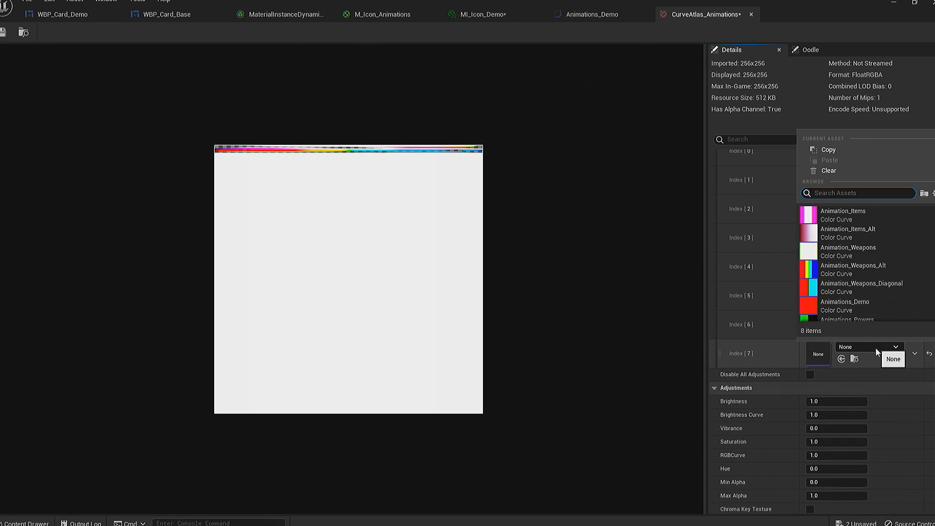
pyautogui.scroll(-2, 879, 248)
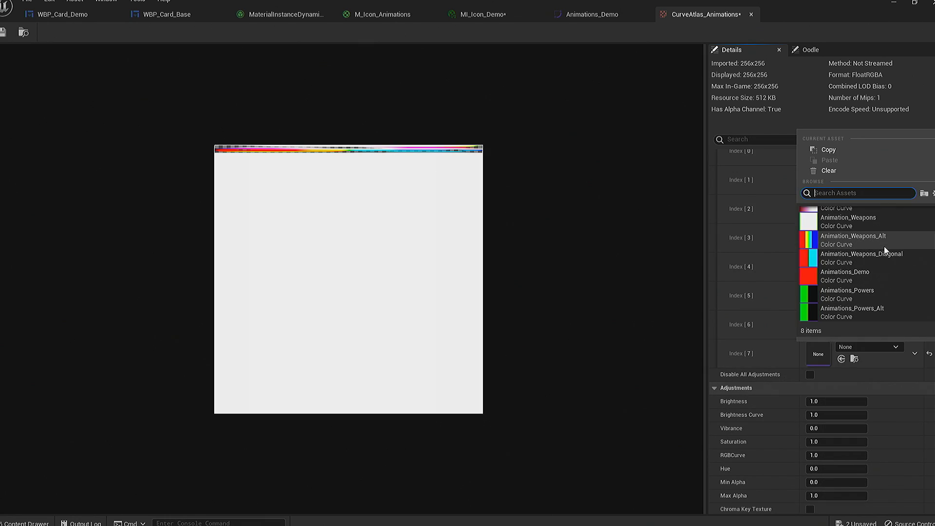
pyautogui.click(881, 273)
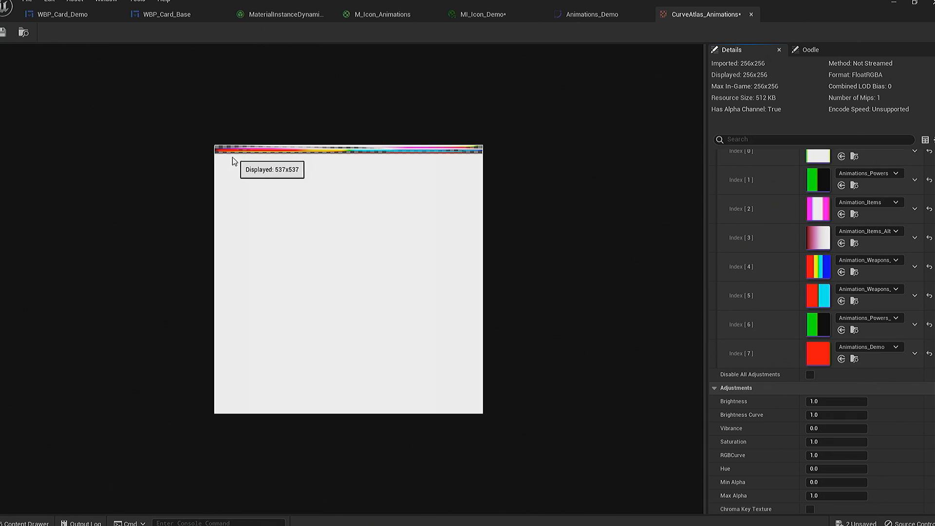
pyautogui.click(3, 33)
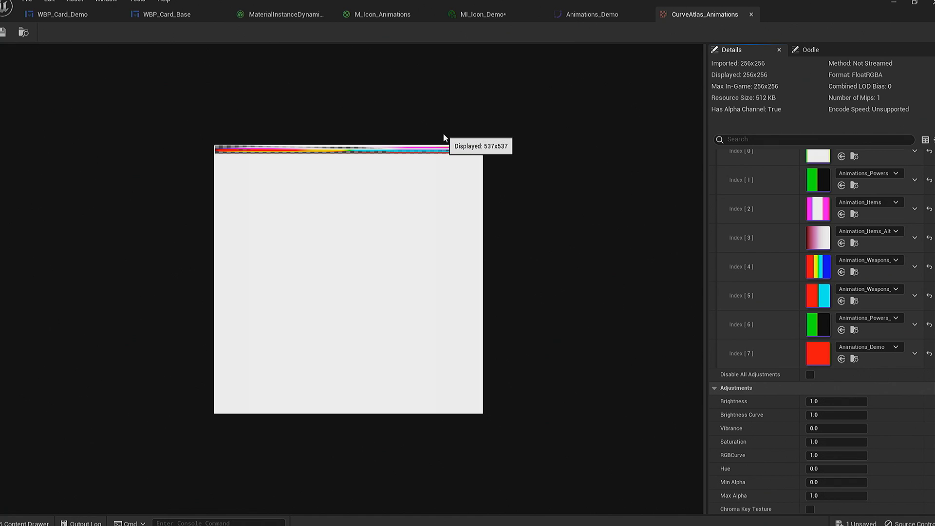
# - Set the AnimationCurve parameter of MI_Icon_Demo to the Animations_Demo curve
pyautogui.click(601, 18)
pyautogui.click(500, 16)
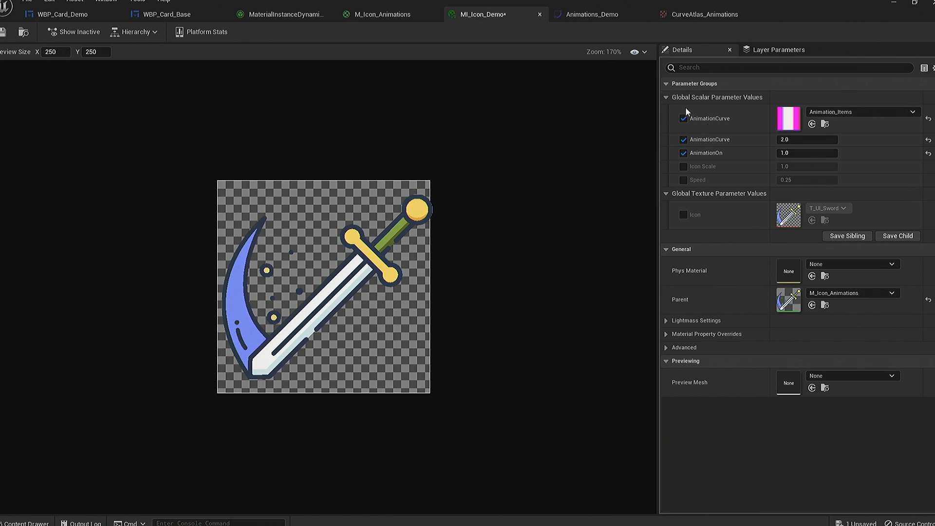
pyautogui.click(841, 112)
pyautogui.click(890, 306)
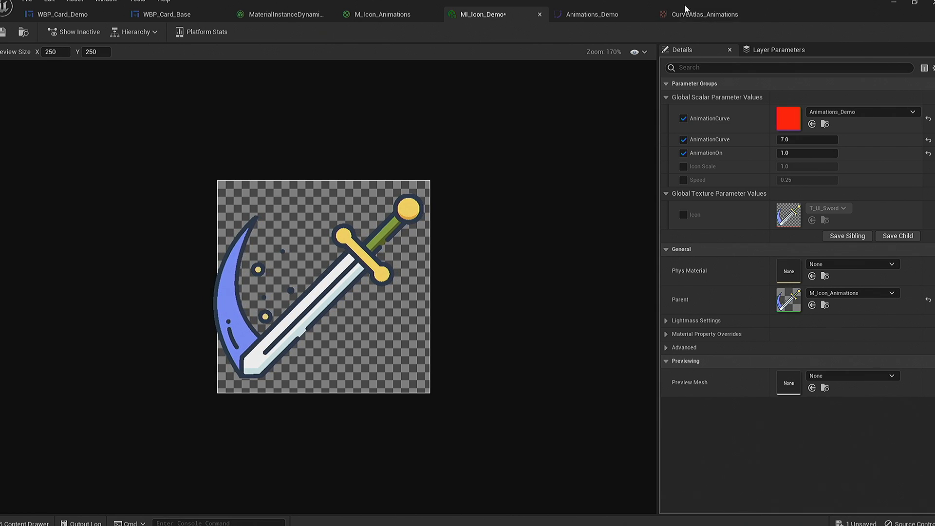
# - In Animations_Demo, show the B curve with a key at time 0.5 and value 20, lower R's middle key to 0, and preview MI_Icon_Demo
pyautogui.click(701, 15)
pyautogui.click(592, 16)
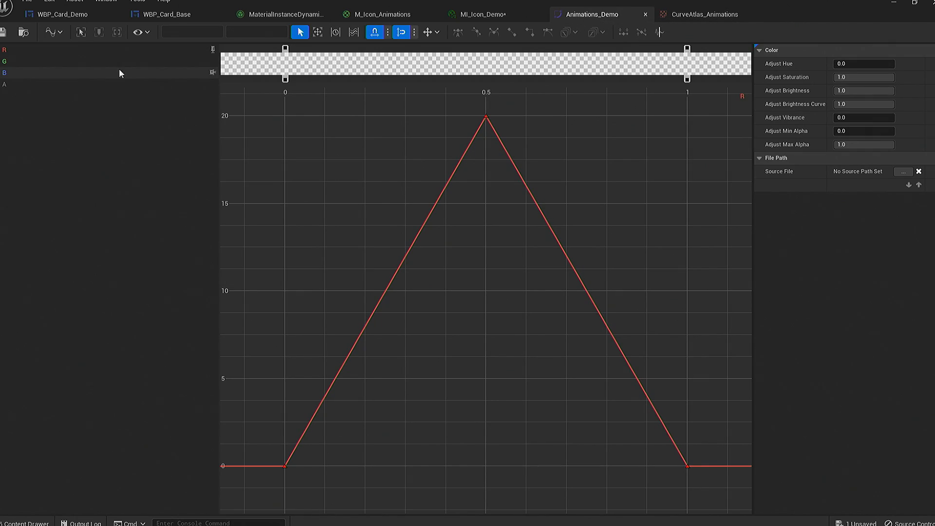
pyautogui.click(212, 73)
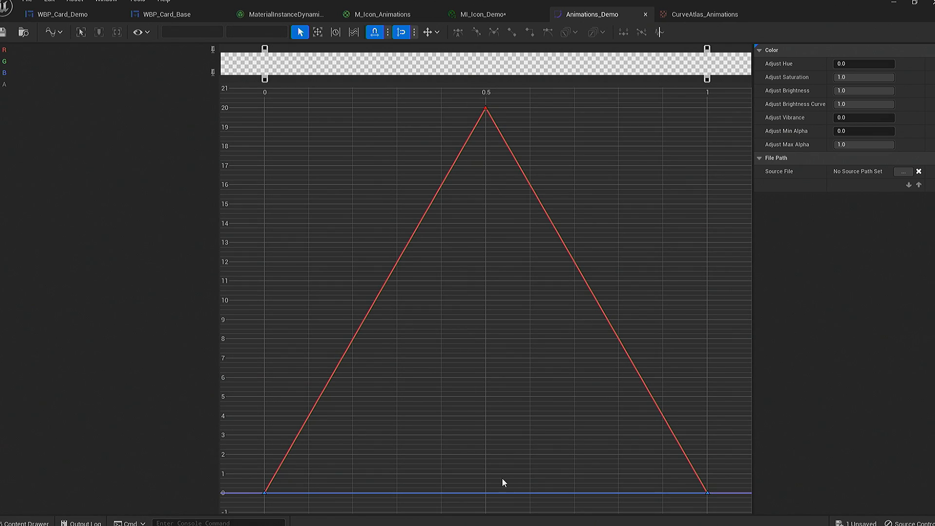
pyautogui.moveTo(484, 493); pyautogui.dragTo(665, 111)
pyautogui.moveTo(485, 108); pyautogui.dragTo(486, 495)
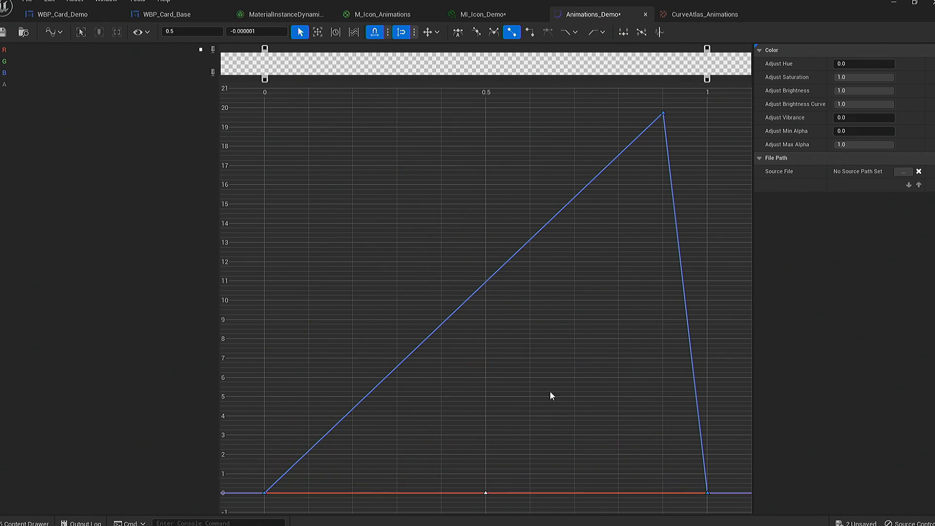
pyautogui.moveTo(663, 113); pyautogui.dragTo(490, 113)
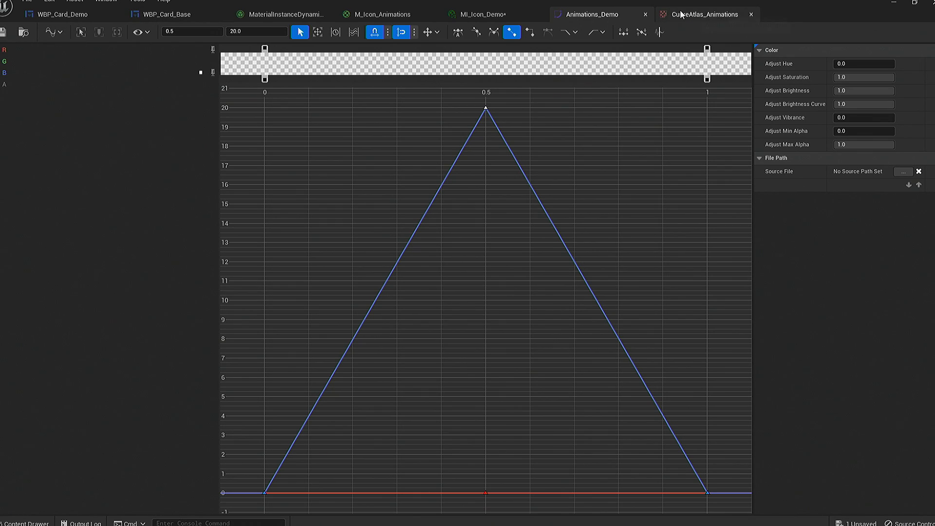
pyautogui.click(494, 14)
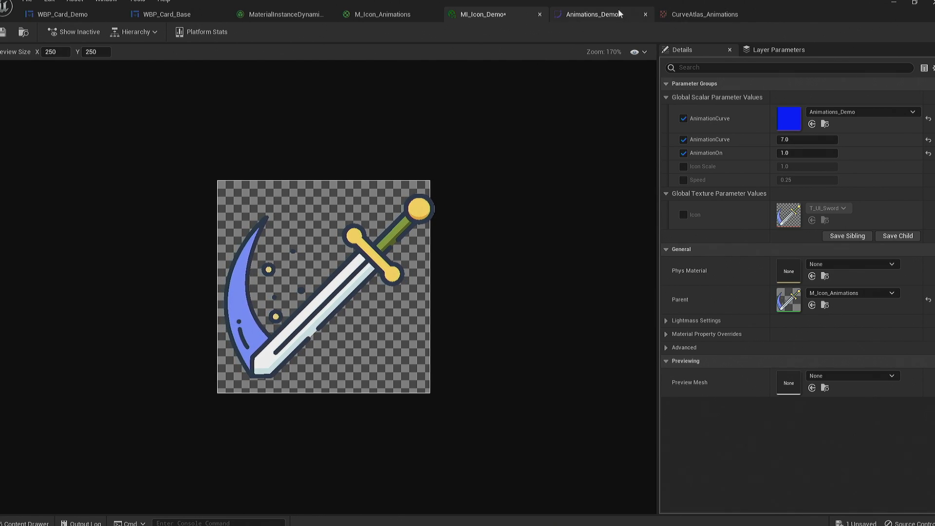
# - Move the B curve's peak key to time 0.8 at about 20.25 and its first key to time 0.5 at value 0
pyautogui.click(599, 14)
pyautogui.moveTo(485, 107); pyautogui.dragTo(619, 104)
pyautogui.click(212, 50)
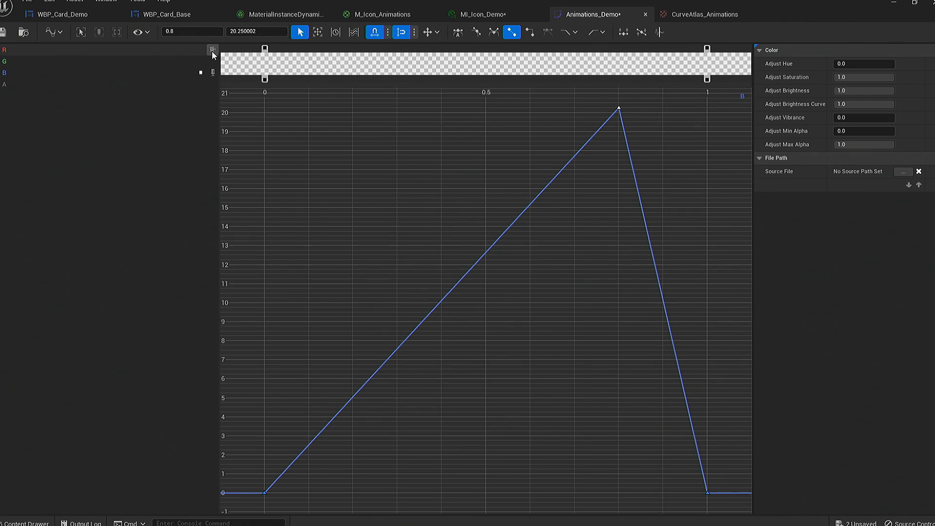
pyautogui.moveTo(260, 492); pyautogui.dragTo(478, 491)
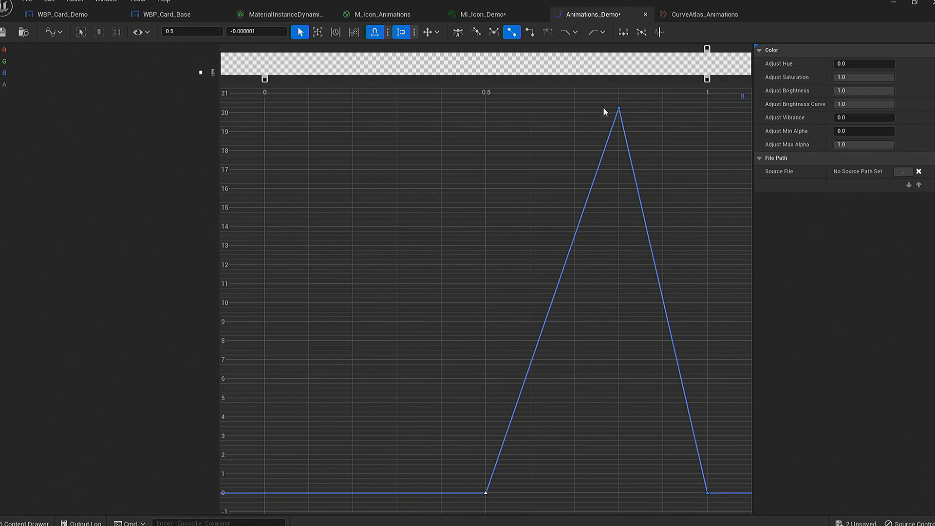
# - Show the R curve, move its middle key to time 0.2 at value 20 and its end key to time 0.5, and preview MI_Icon_Demo
pyautogui.click(213, 50)
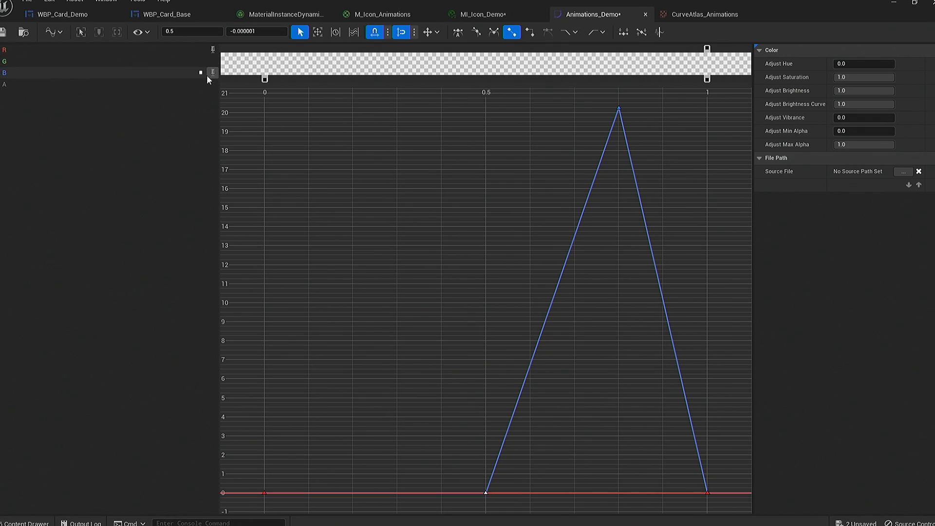
pyautogui.click(192, 51)
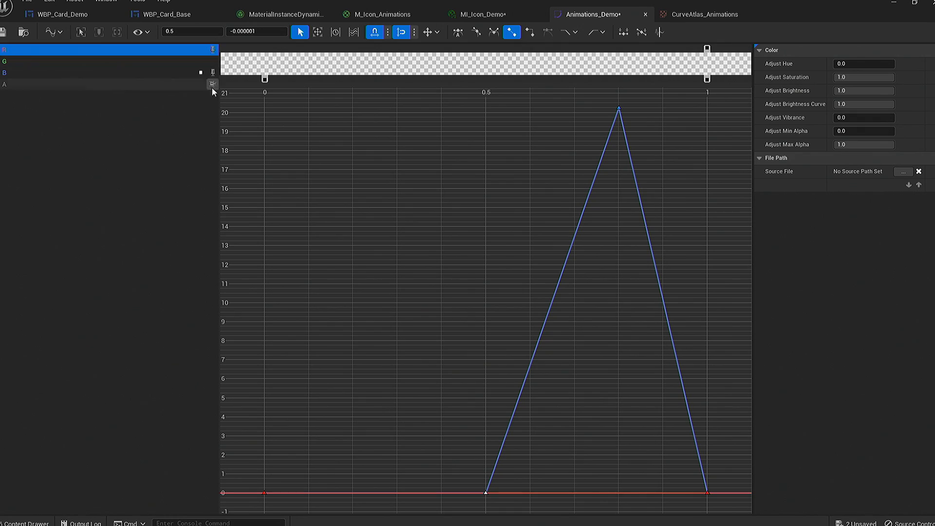
pyautogui.moveTo(486, 493); pyautogui.dragTo(363, 115)
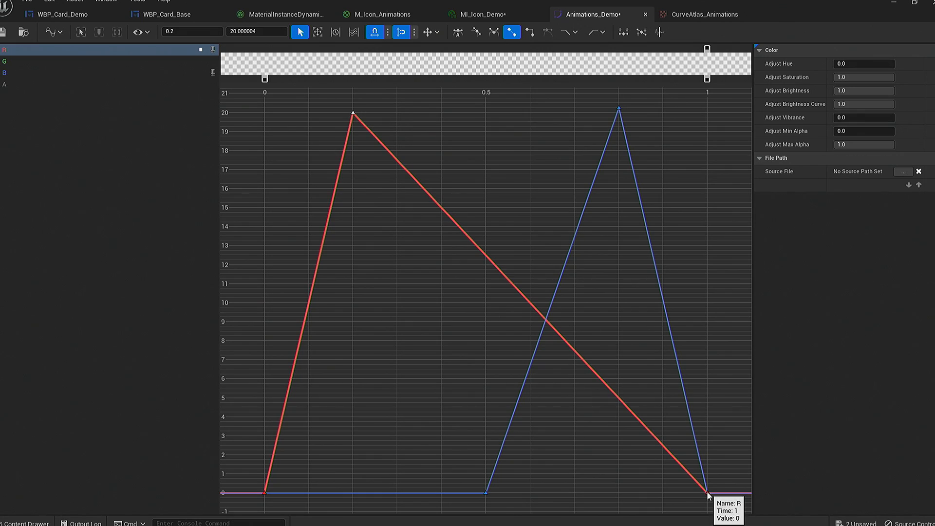
pyautogui.moveTo(708, 492); pyautogui.dragTo(485, 493)
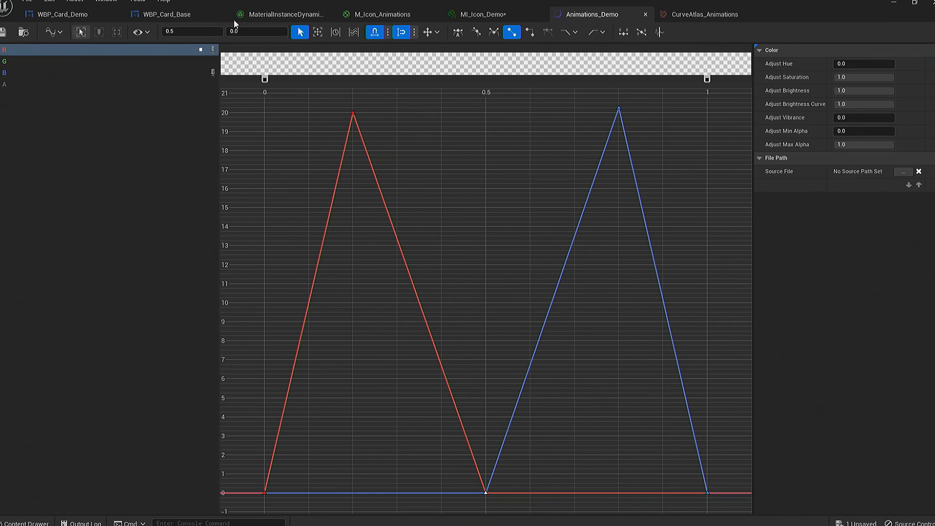
pyautogui.click(499, 16)
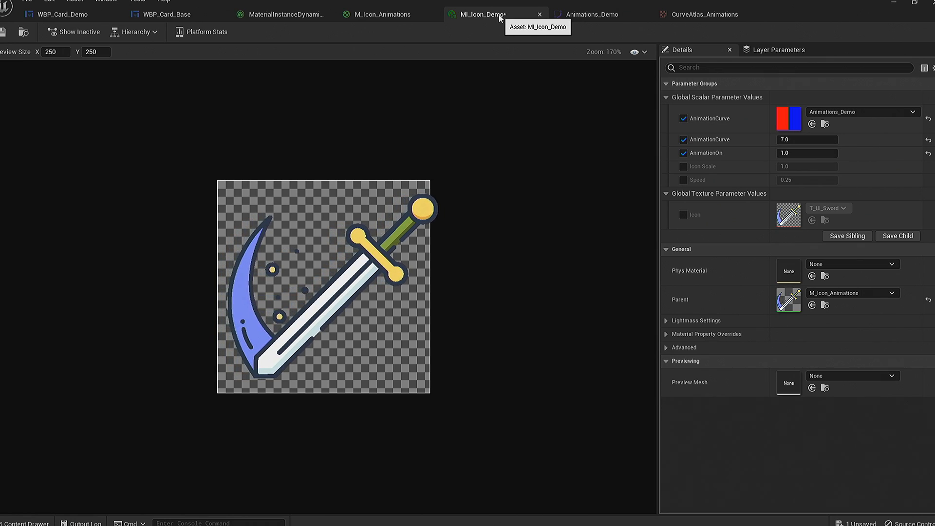
# - Apply cubic interpolation with user flat tangents to all R and B keys of Animations_Demo, and save MI_Icon_Demo
pyautogui.click(705, 14)
pyautogui.click(619, 12)
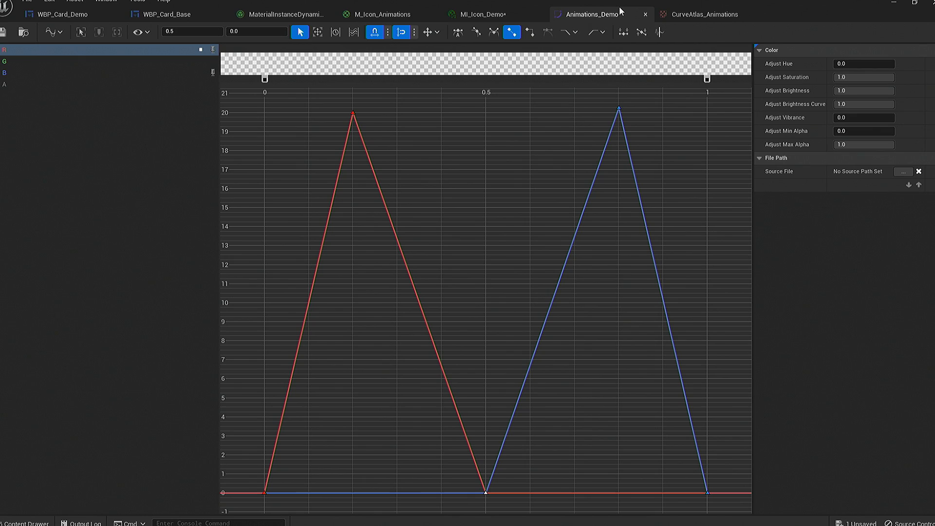
pyautogui.moveTo(253, 100); pyautogui.dragTo(720, 500)
pyautogui.click(476, 32)
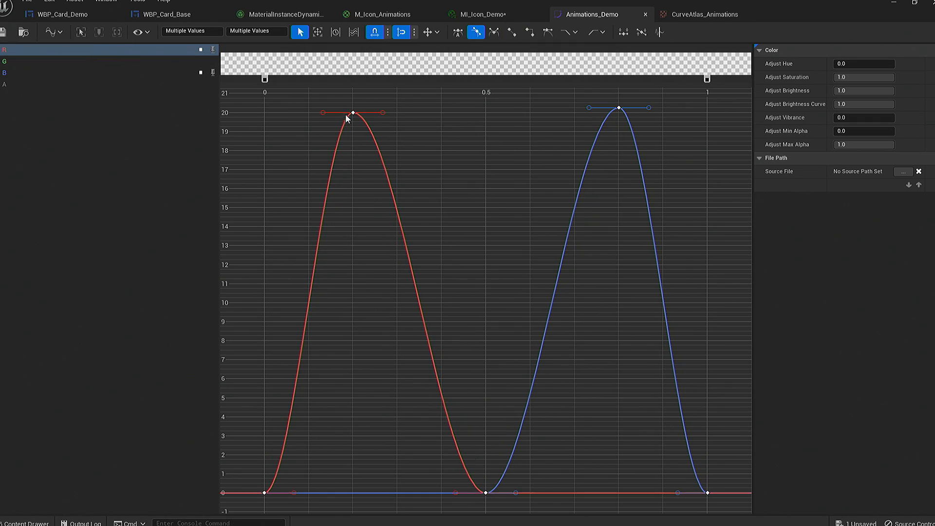
pyautogui.click(482, 14)
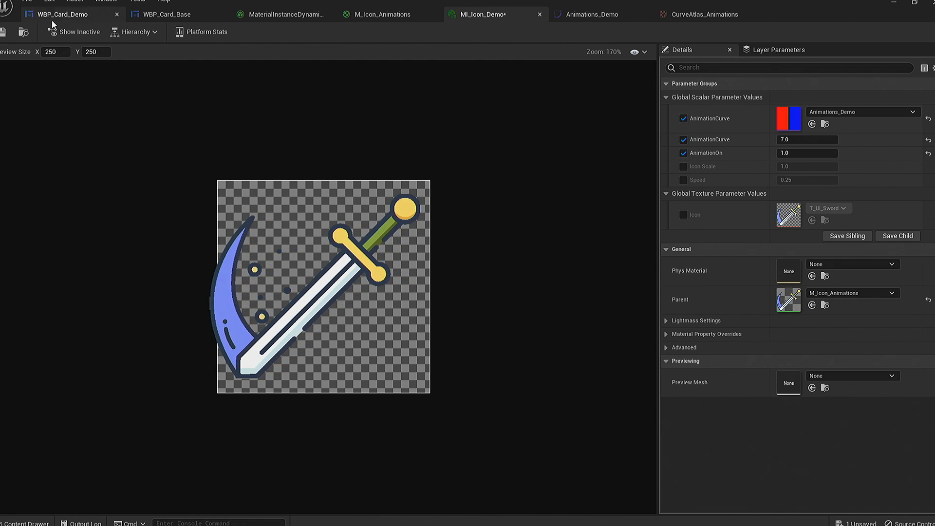
pyautogui.click(3, 31)
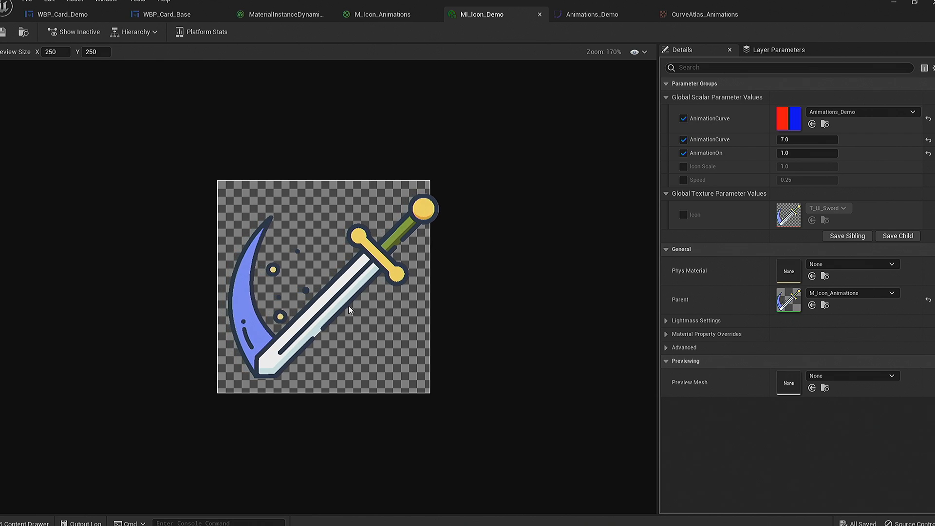
# - Show WBP_Card_Demo in the Designer and select its root widget to display the card settings
pyautogui.click(286, 13)
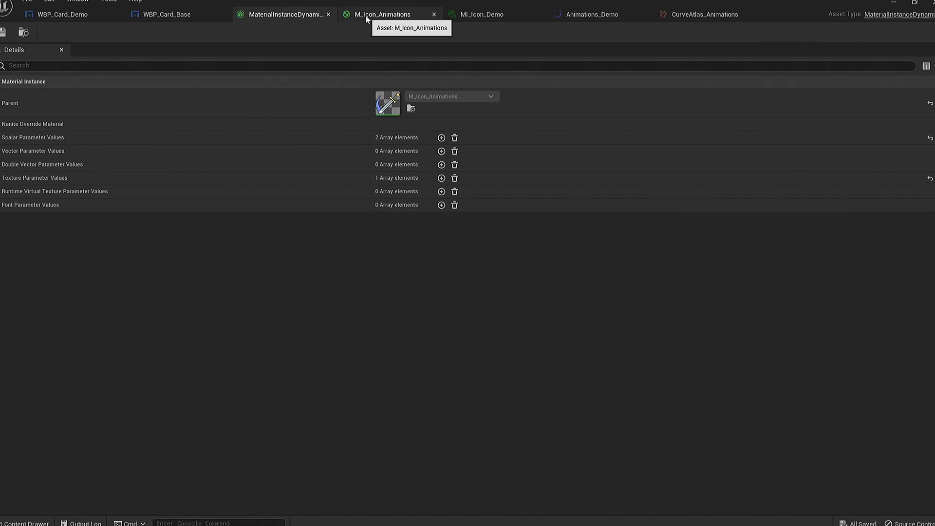
pyautogui.click(187, 18)
pyautogui.click(64, 14)
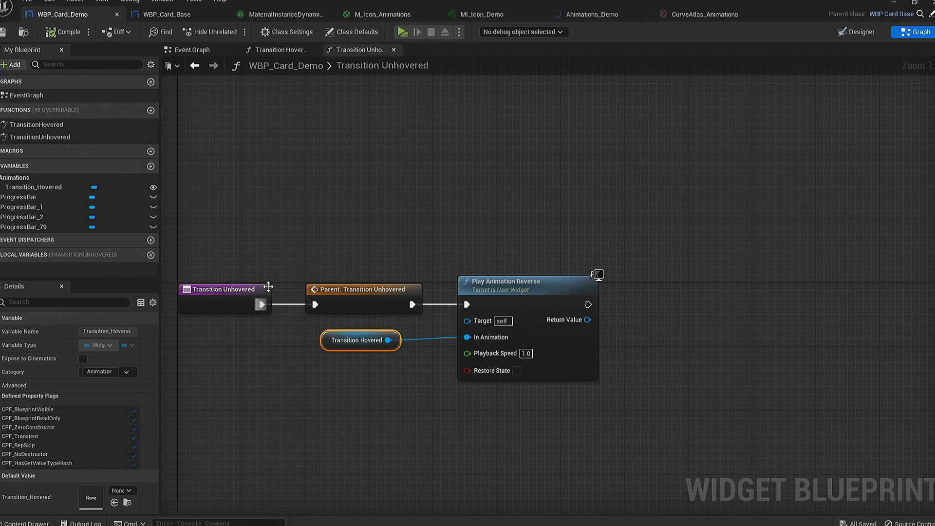
pyautogui.click(858, 33)
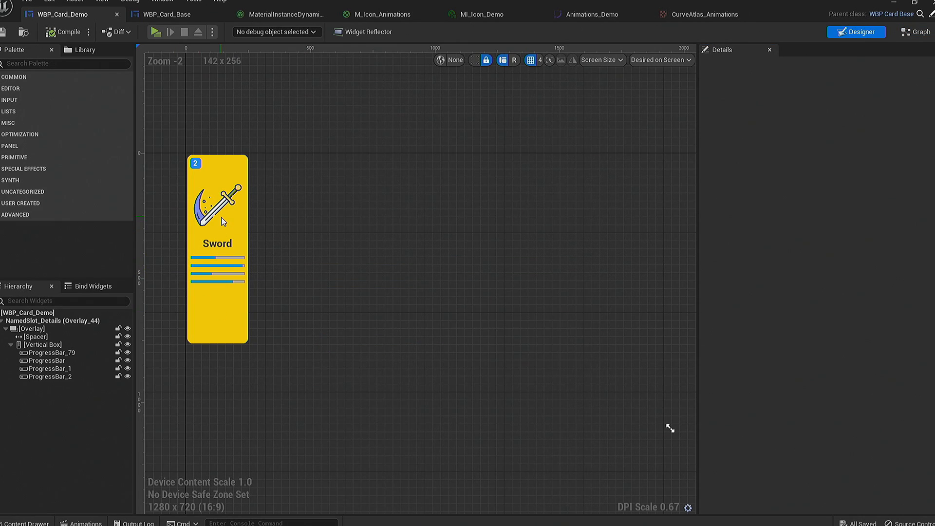
pyautogui.click(72, 314)
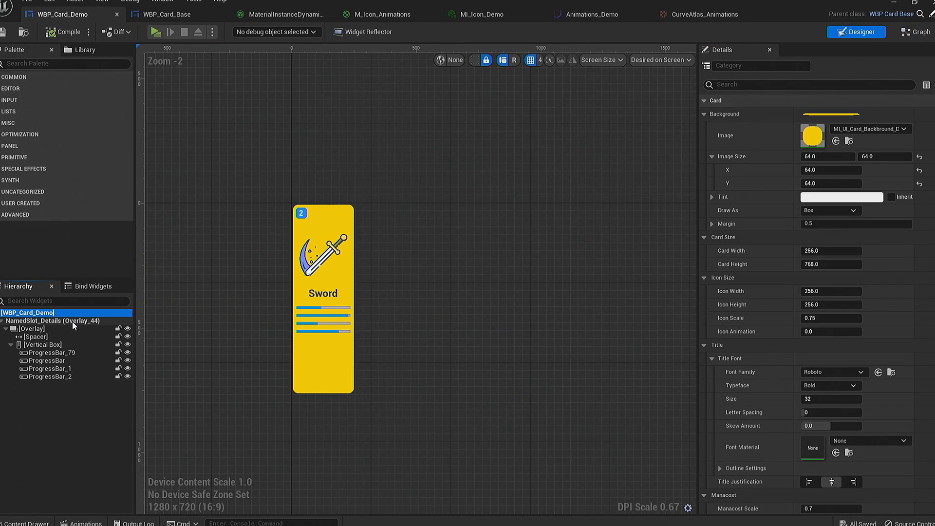
pyautogui.click(84, 319)
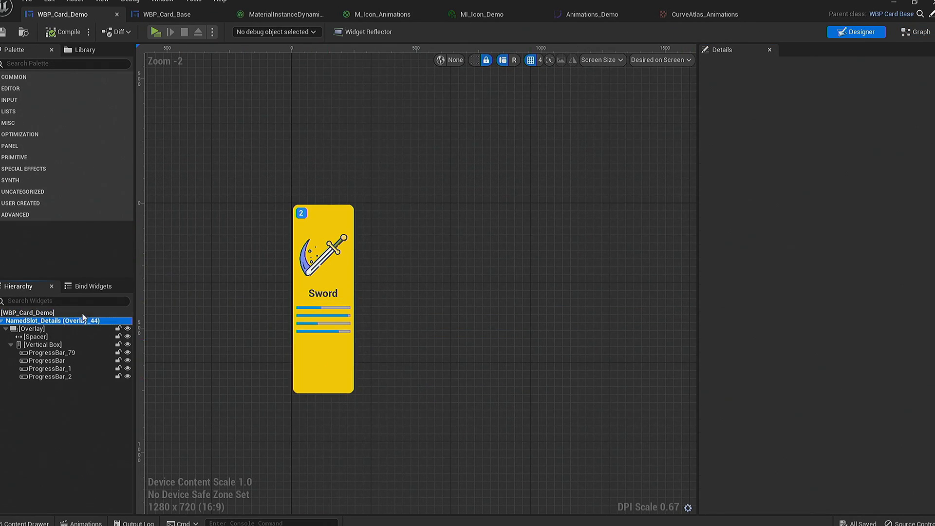
pyautogui.click(83, 313)
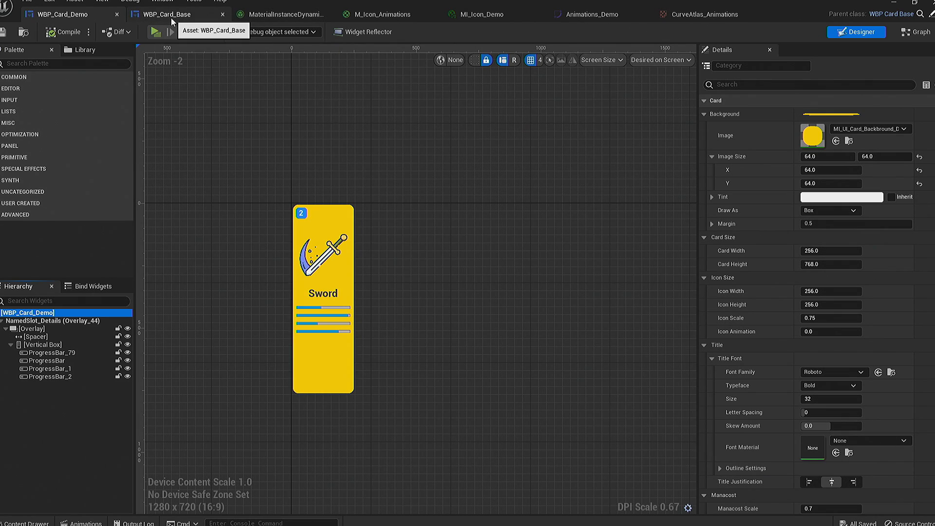
# - Open WBP_HUD from the Widgets folder and select the yellow WBP_Card_Demo sword card in its card grid
pyautogui.click(27, 523)
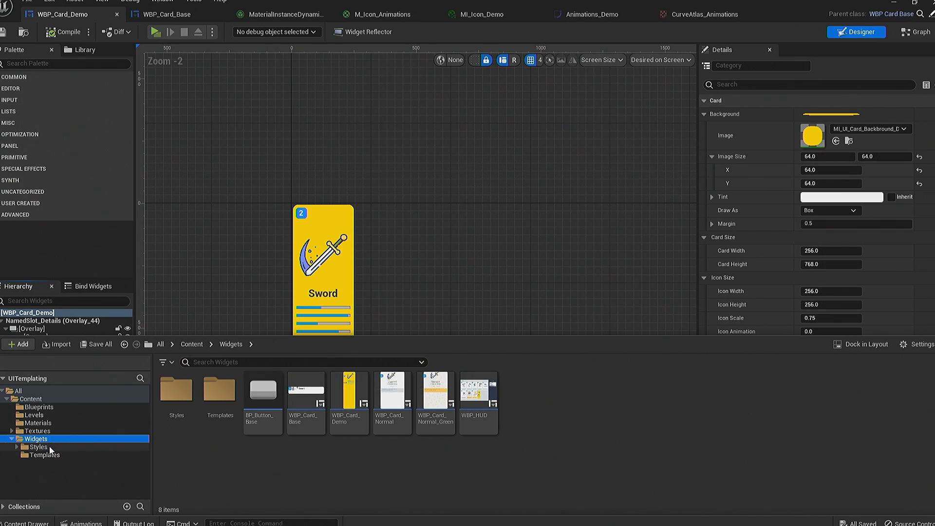
pyautogui.click(477, 398)
pyautogui.doubleClick(477, 398)
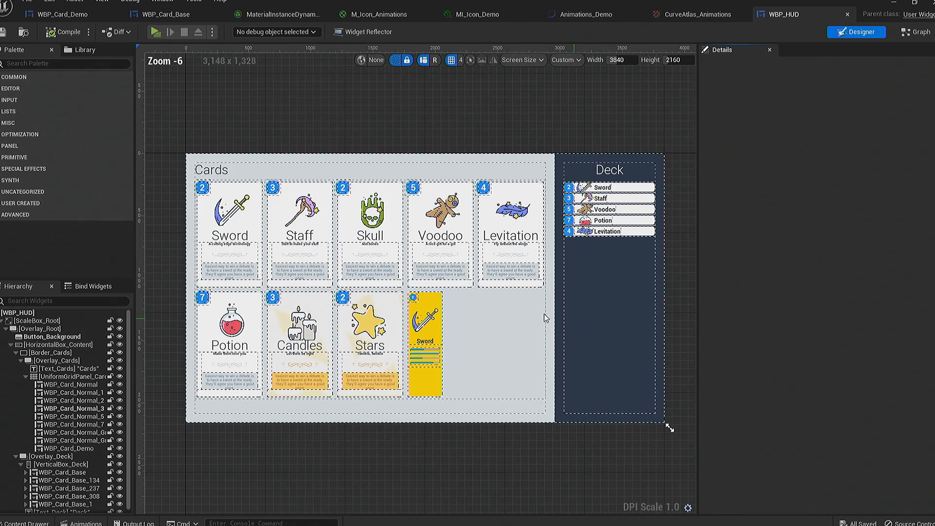
pyautogui.click(426, 336)
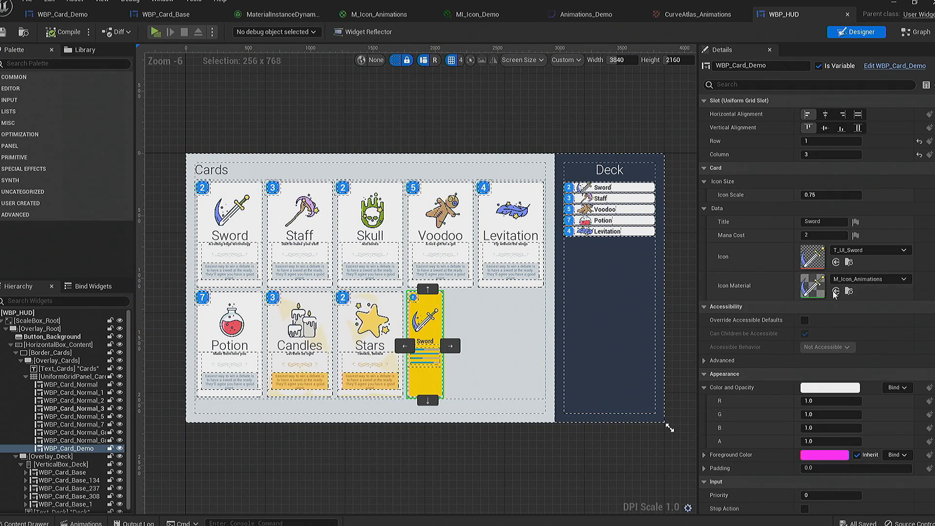
# - Set the Icon Material of the WBP_Card_Demo card in WBP_HUD to MI_Icon_Demo and save the HUD widget
pyautogui.click(867, 279)
pyautogui.scroll(-1, 894, 207)
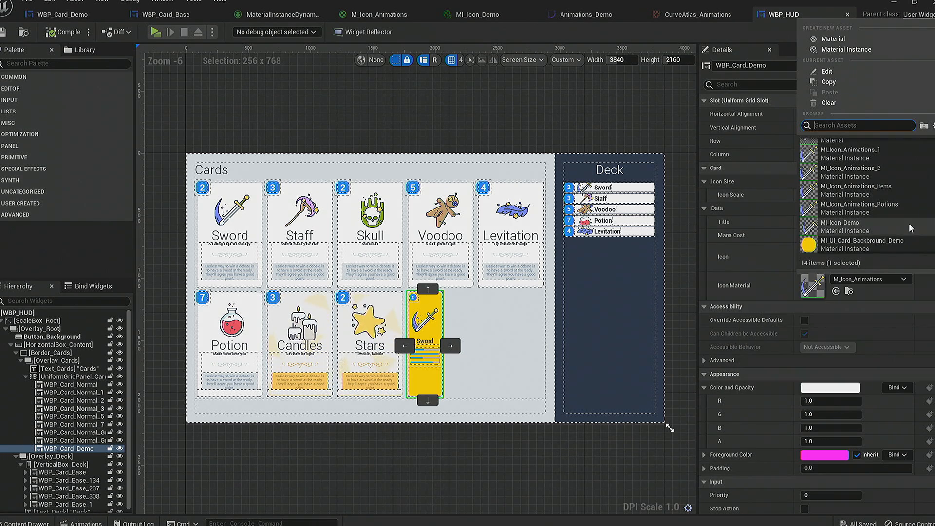
pyautogui.click(857, 243)
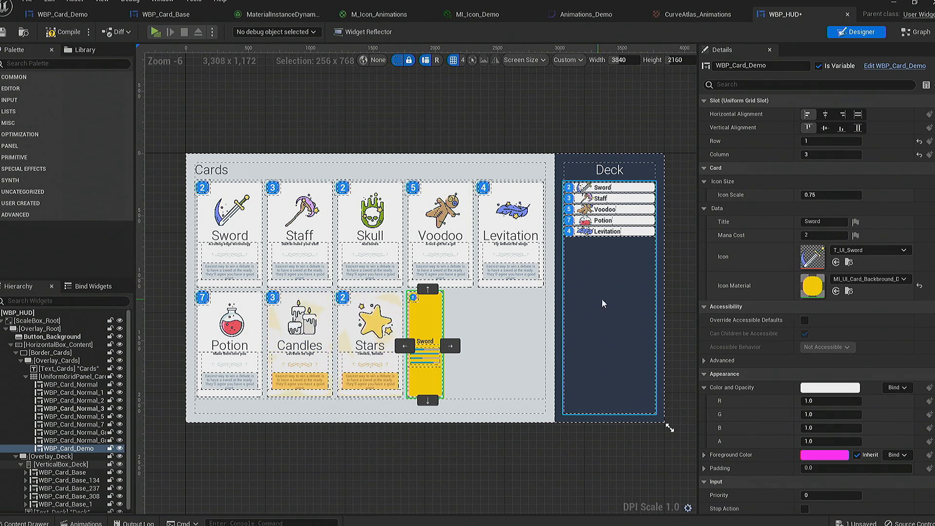
pyautogui.click(868, 278)
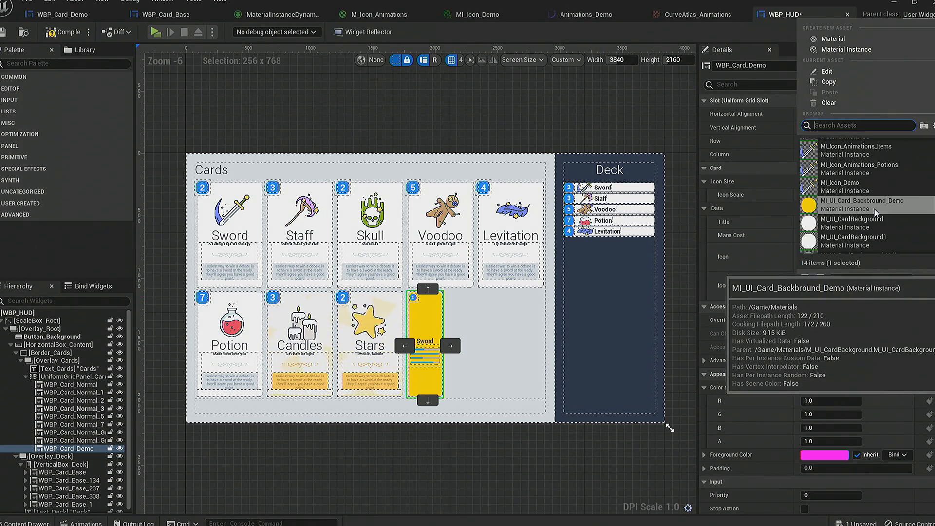
pyautogui.click(841, 187)
pyautogui.scroll(5, 442, 319)
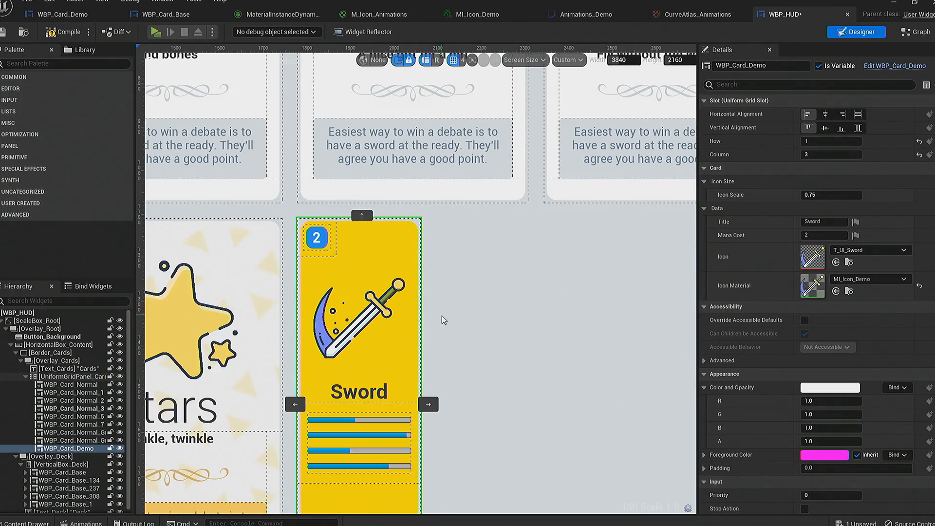
pyautogui.click(5, 33)
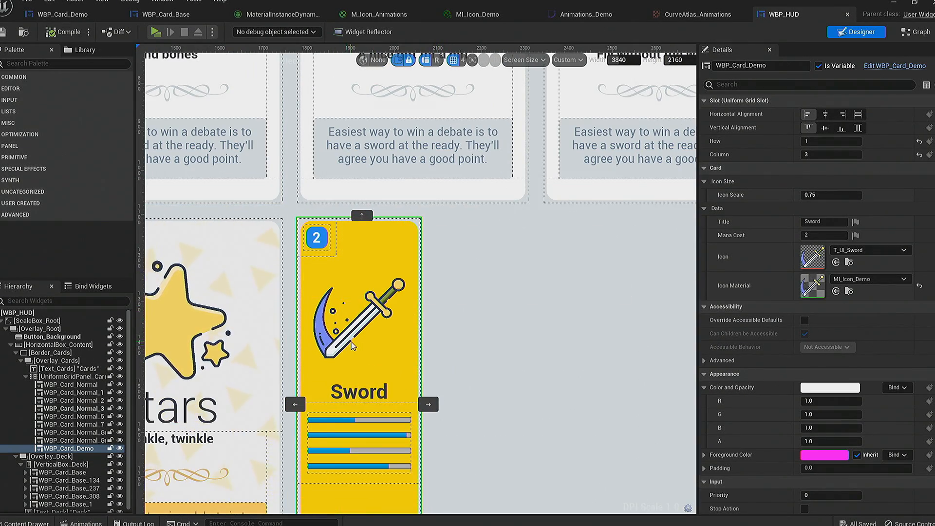
# - Open the WBP_Card_Demo widget, set its default Icon Material to MI_Icon_Demo, then compile and save it
pyautogui.scroll(-3, 328, 419)
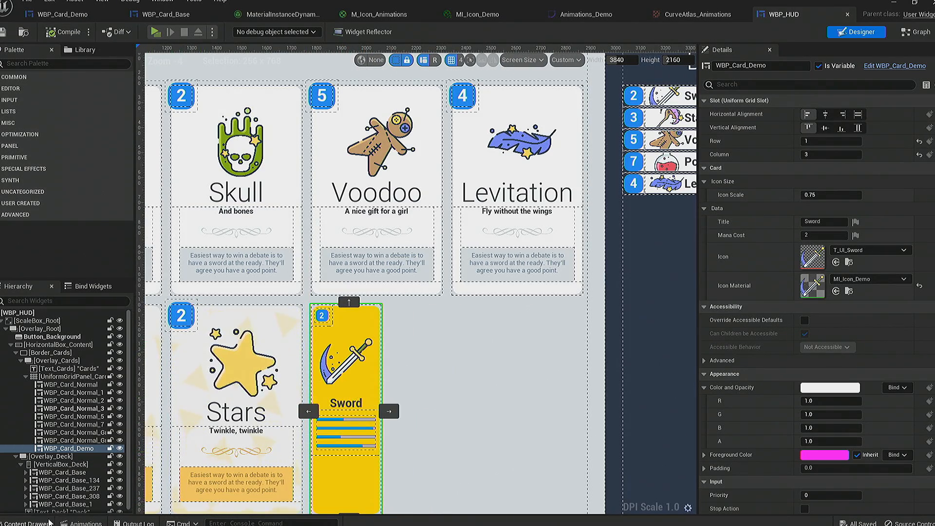
pyautogui.click(49, 523)
pyautogui.doubleClick(353, 407)
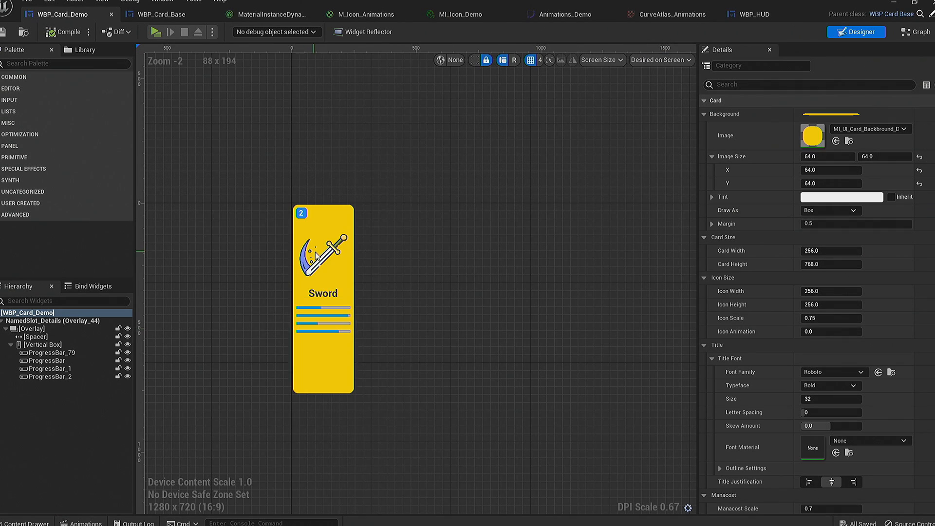
pyautogui.scroll(-5, 780, 282)
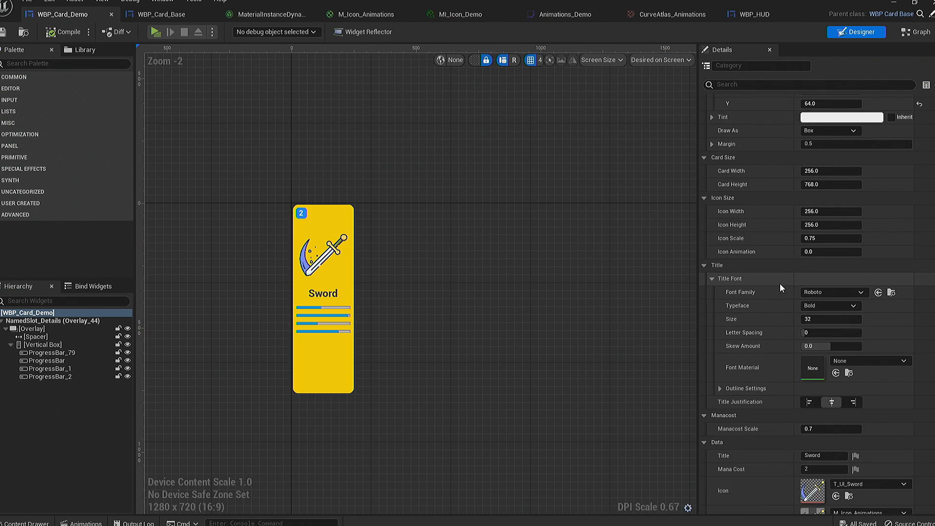
pyautogui.click(872, 450)
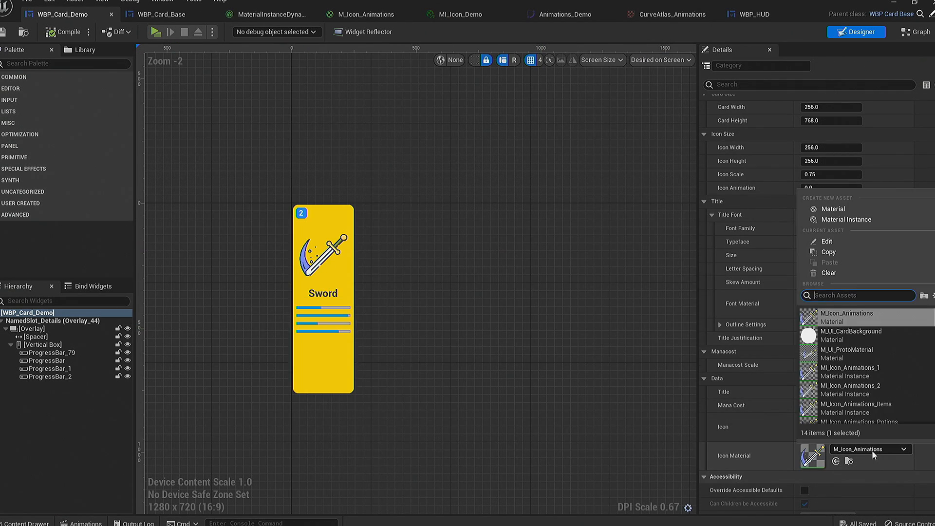
pyautogui.scroll(-5, 889, 358)
pyautogui.click(893, 365)
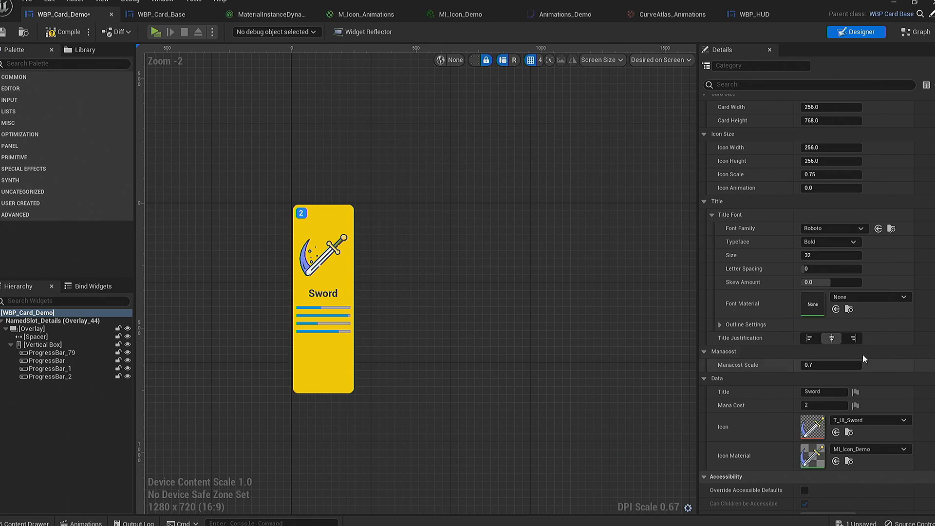
pyautogui.click(65, 32)
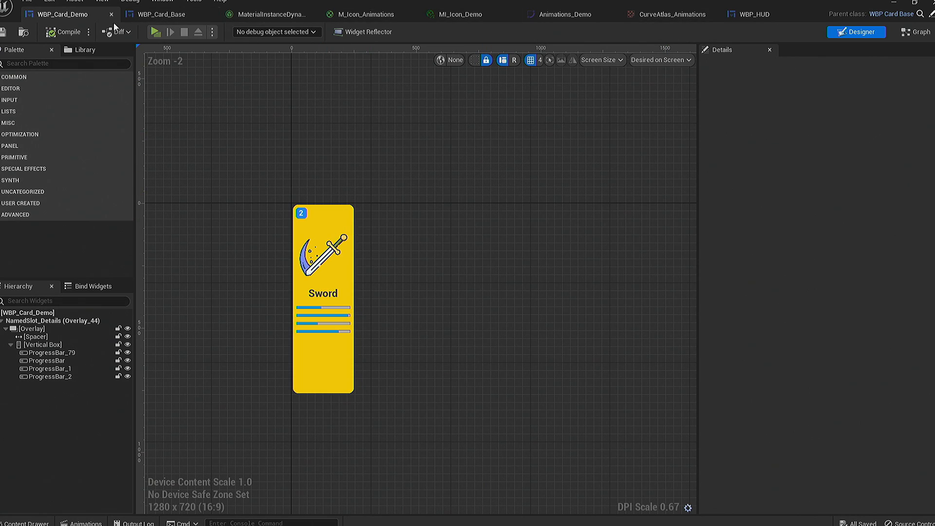
# - Close the WBP_Card_Demo editor and reopen the widget from the Widgets folder to refresh its preview
pyautogui.click(27, 523)
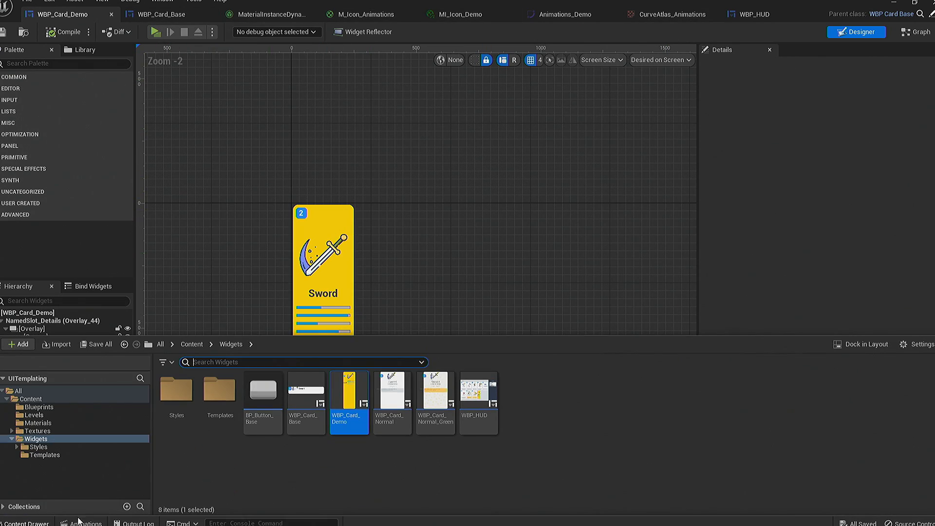
pyautogui.rightClick(350, 399)
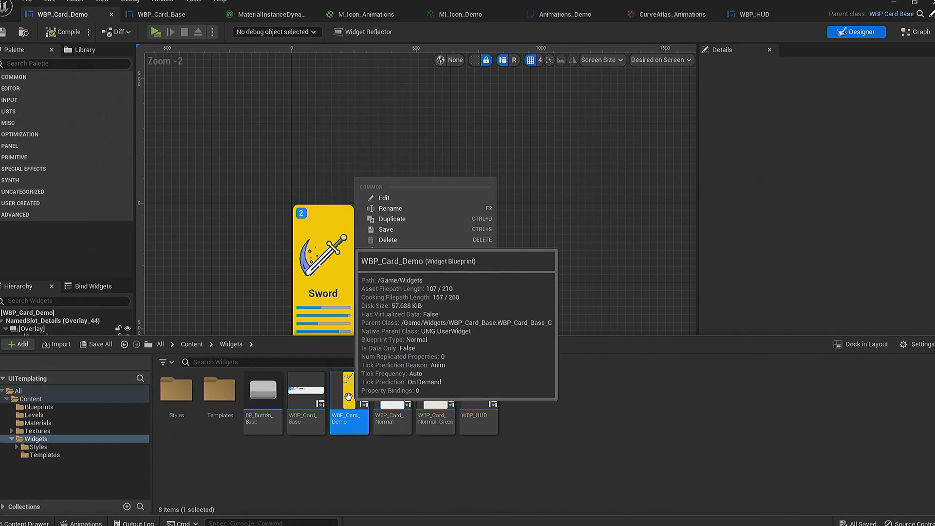
pyautogui.click(347, 396)
pyautogui.click(72, 15)
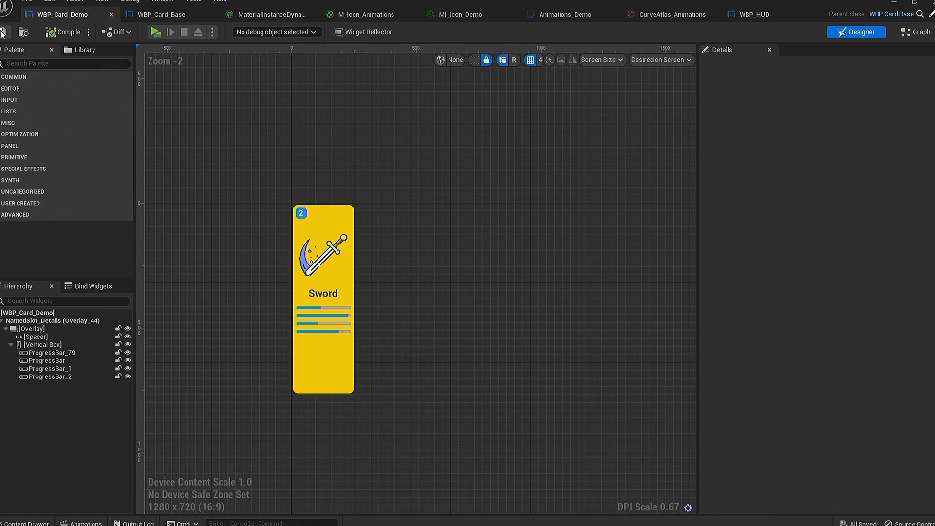
pyautogui.click(111, 14)
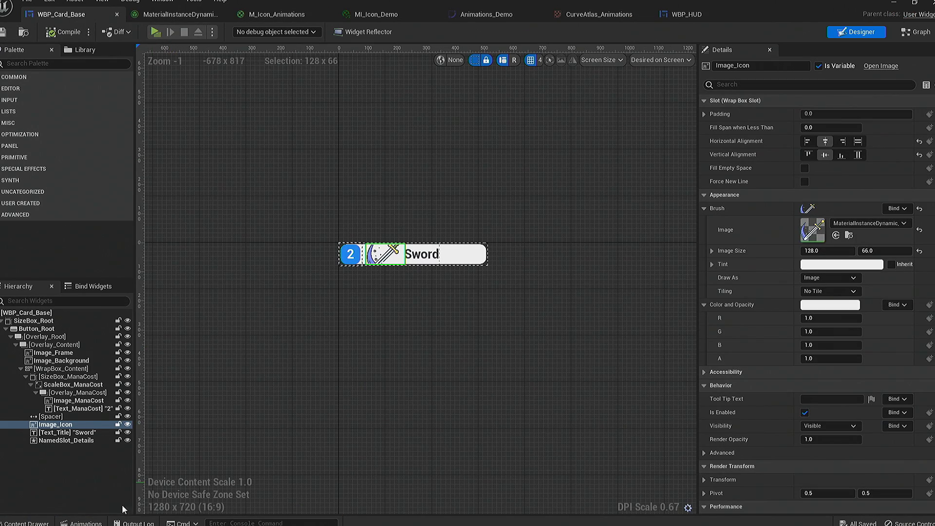
pyautogui.click(27, 523)
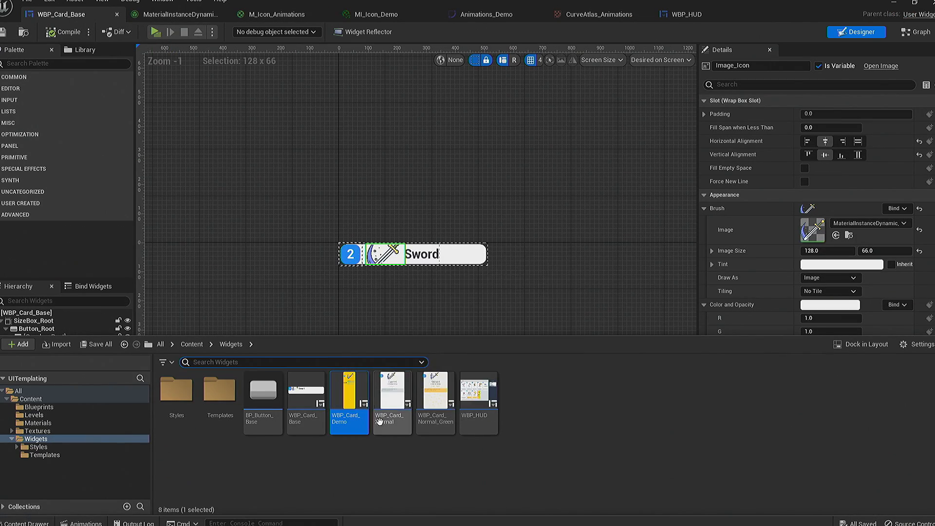
pyautogui.doubleClick(349, 402)
# - Examine the sword icon in WBP_Card_Demo and compare it with WBP_Card_Base and the animated MI_Icon_Demo preview
pyautogui.scroll(4, 202, 205)
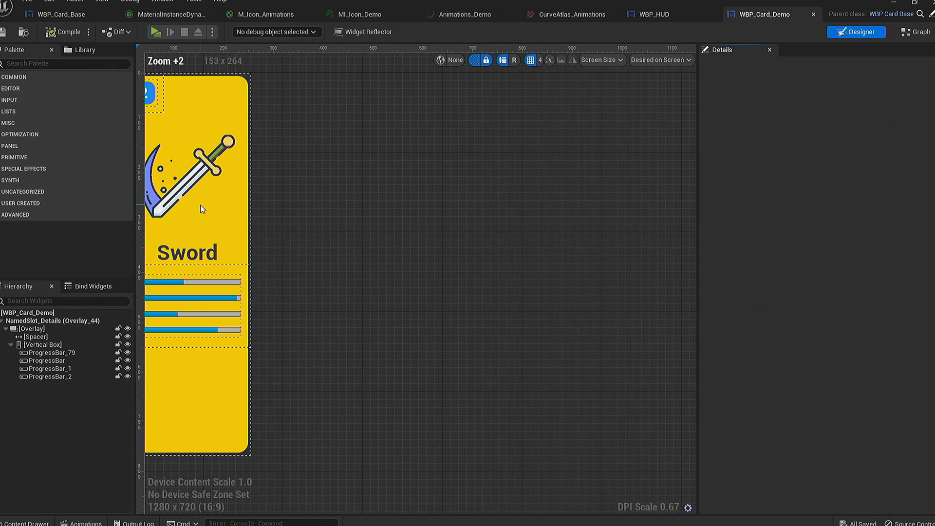
pyautogui.click(360, 15)
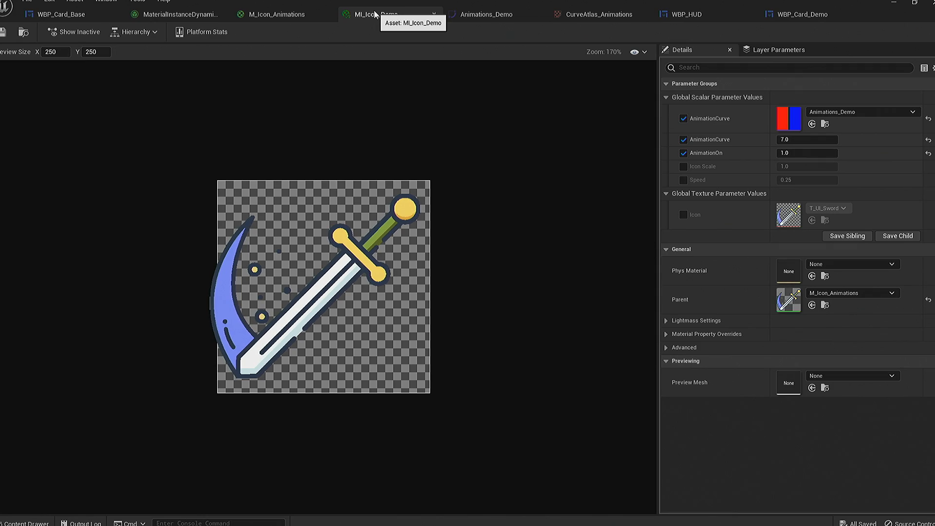
pyautogui.click(61, 14)
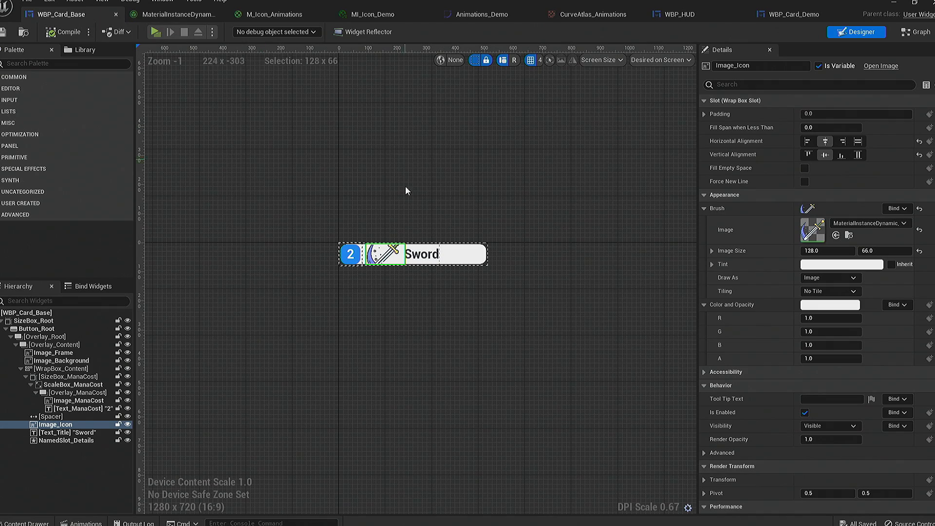
pyautogui.click(183, 18)
pyautogui.click(377, 15)
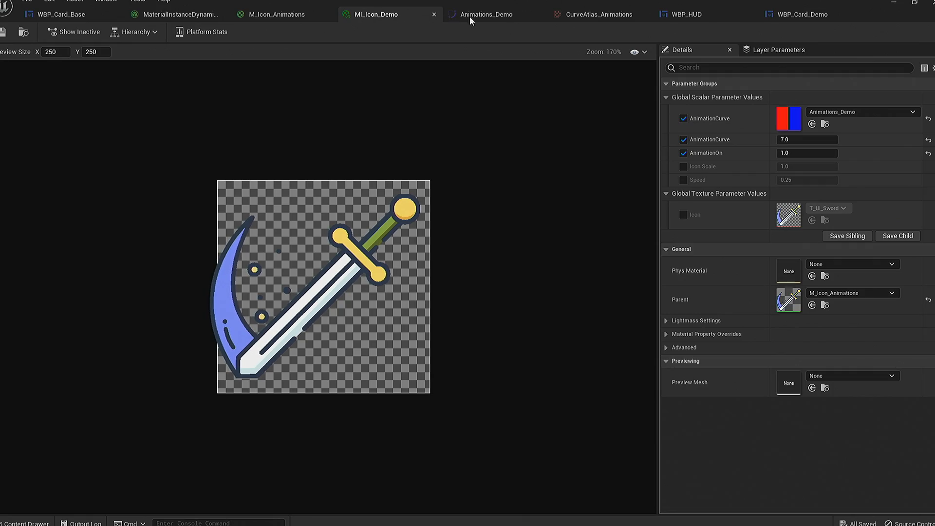
# - In WBP_HUD, change the Potion card's Icon Material to MI_Icon_Demo and save the widget
pyautogui.click(711, 14)
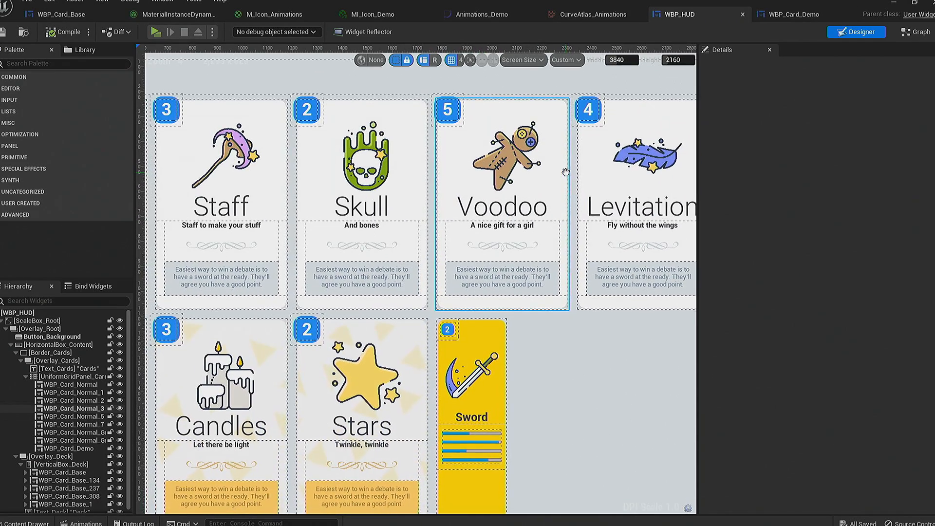
pyautogui.moveTo(405, 346); pyautogui.dragTo(539, 284, button='right')
pyautogui.click(443, 294)
pyautogui.moveTo(334, 336); pyautogui.dragTo(399, 334, button='right')
pyautogui.click(331, 335)
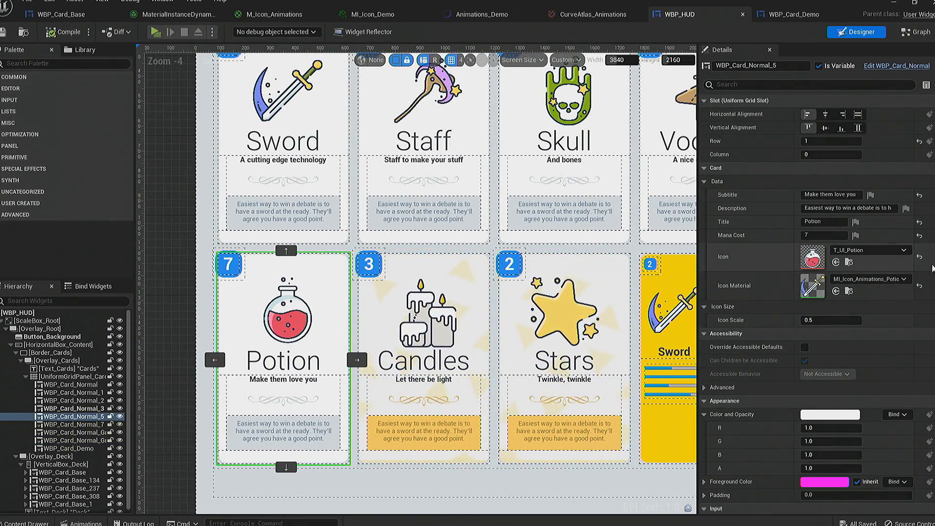
pyautogui.click(874, 280)
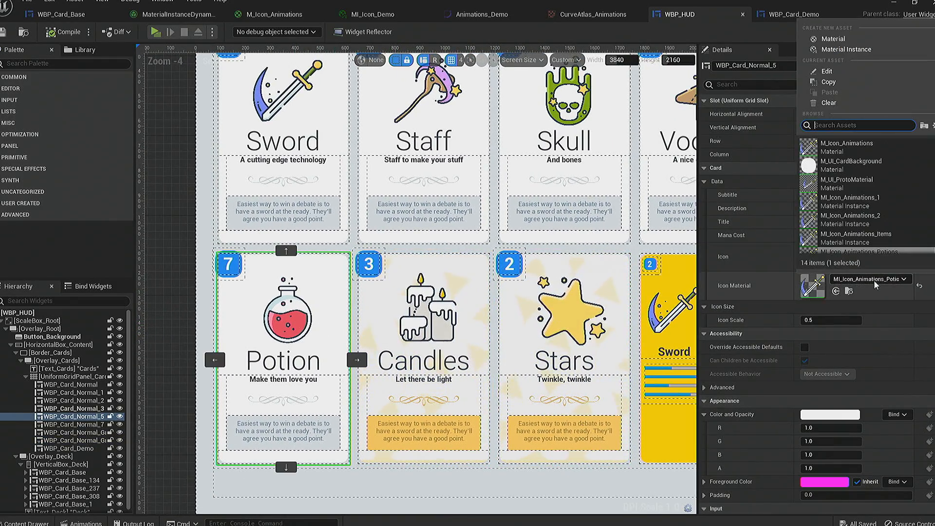
pyautogui.click(911, 217)
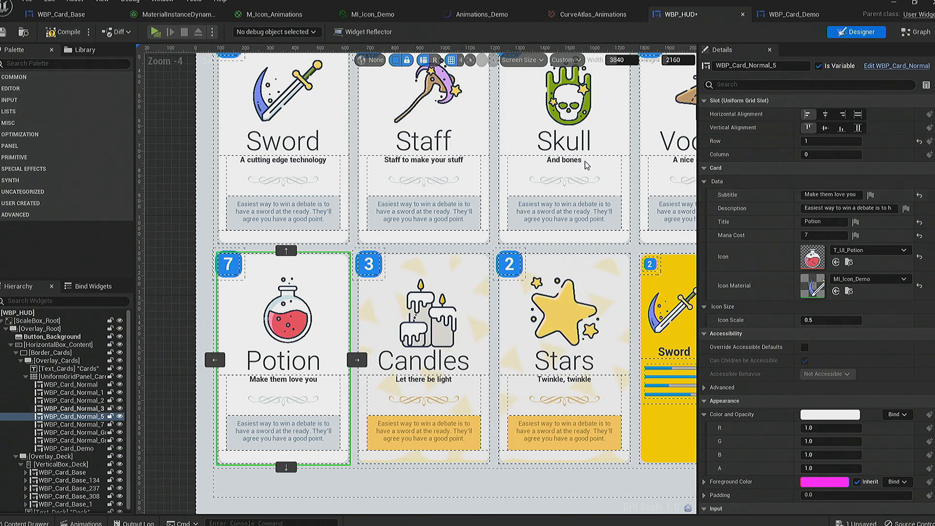
pyautogui.hotkey('ctrl', 's')
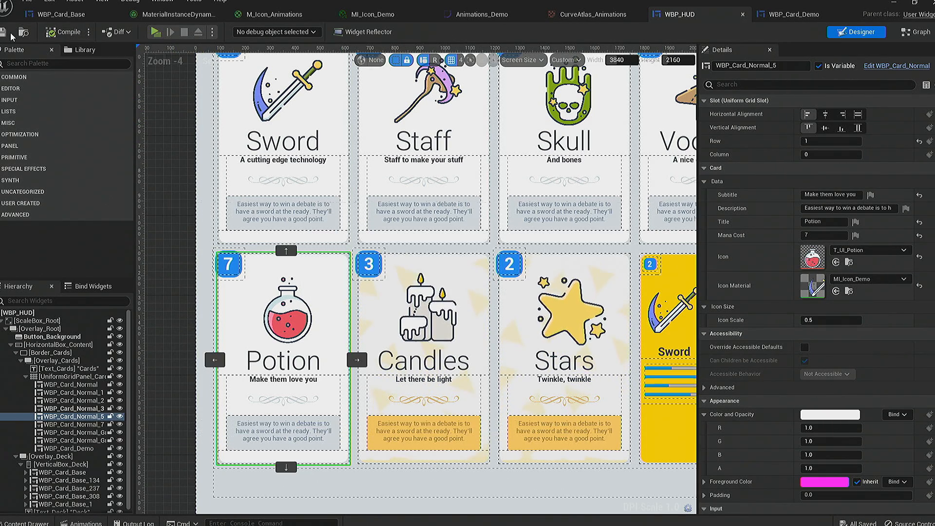
pyautogui.click(891, 4)
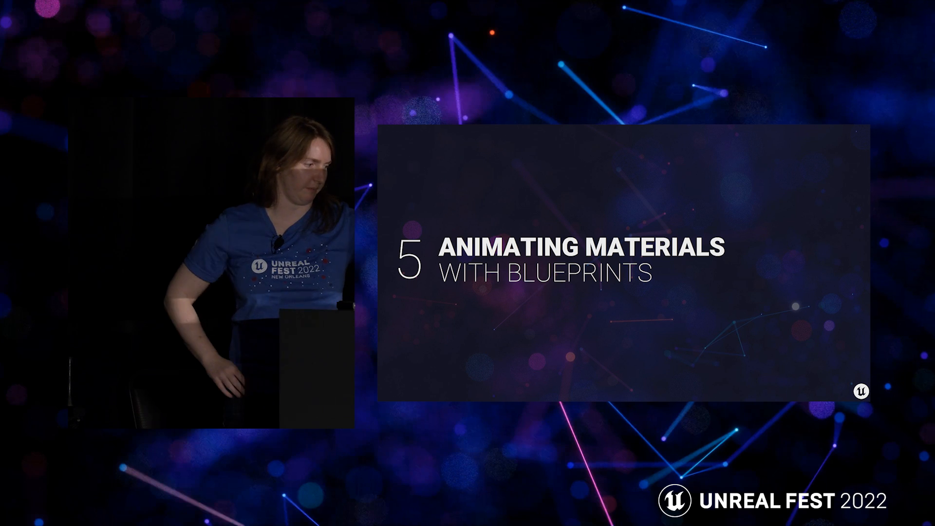
pyautogui.press('Right')
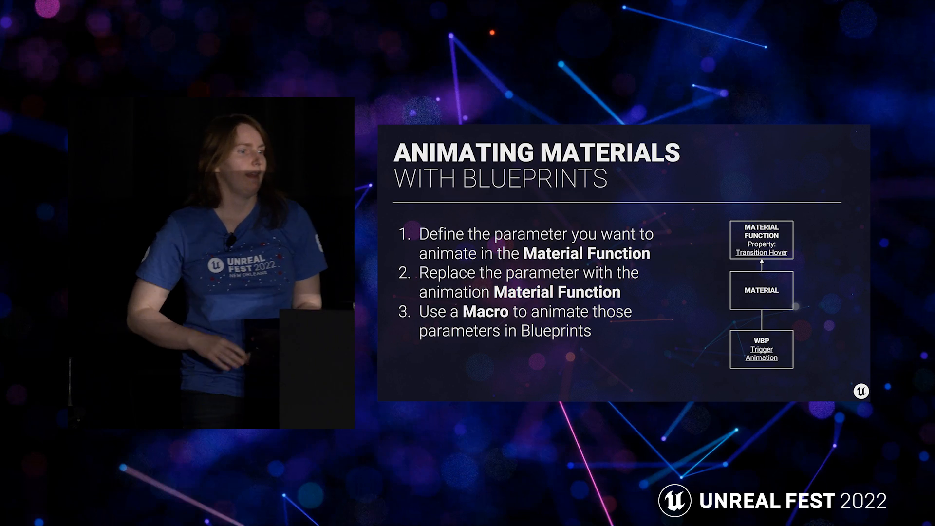